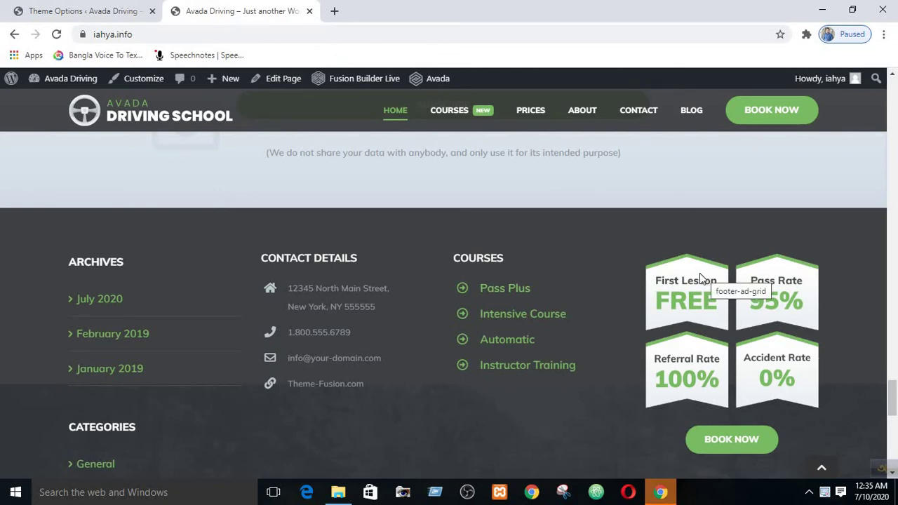
- Scroll through the live site's footer to recheck the placeholder address, phone and email
scroll(409, 334, "down", 10)
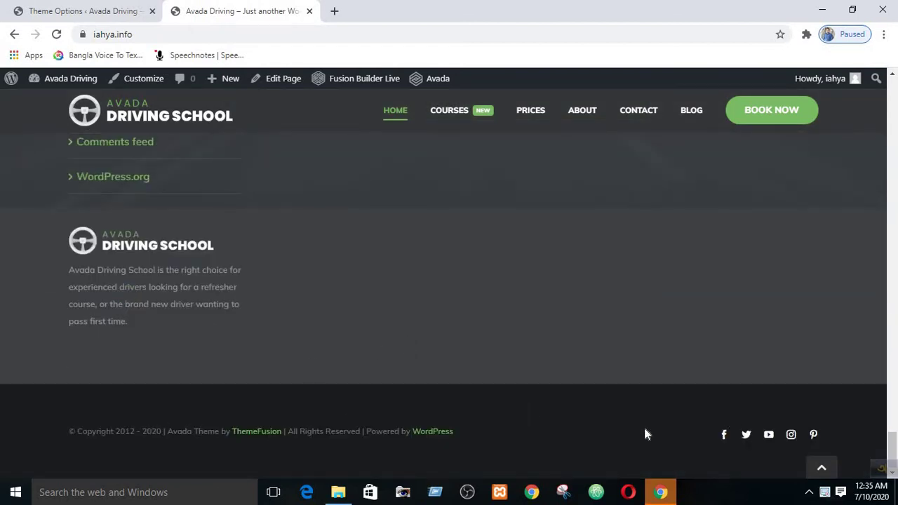
scroll(321, 391, "up", 8)
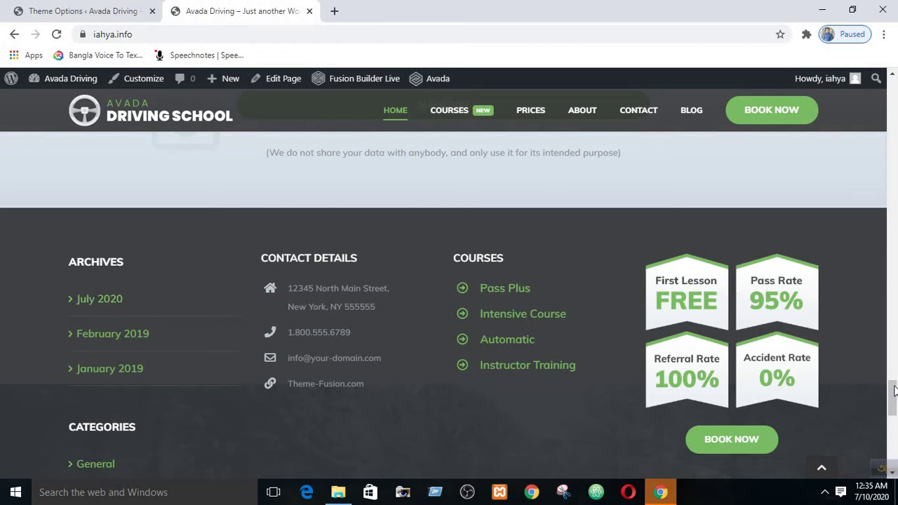
left_click_drag(894, 391, 894, 395)
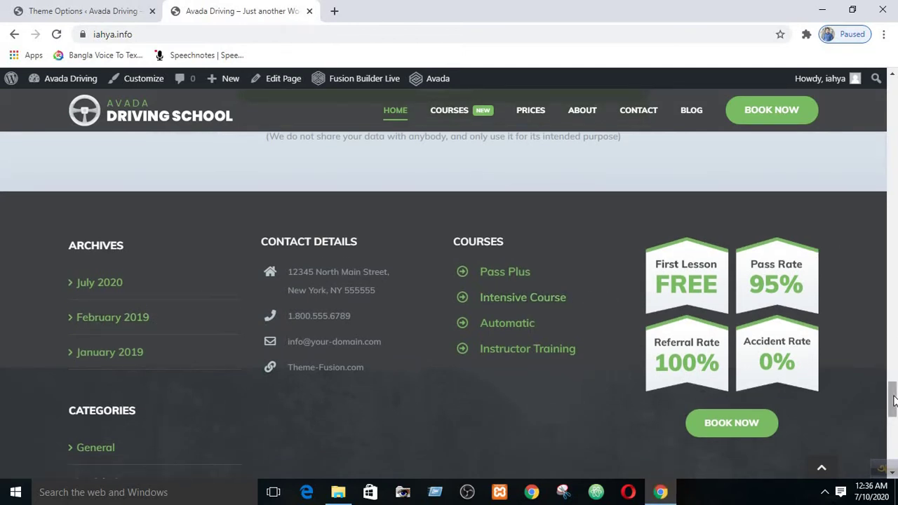
left_click_drag(894, 400, 894, 402)
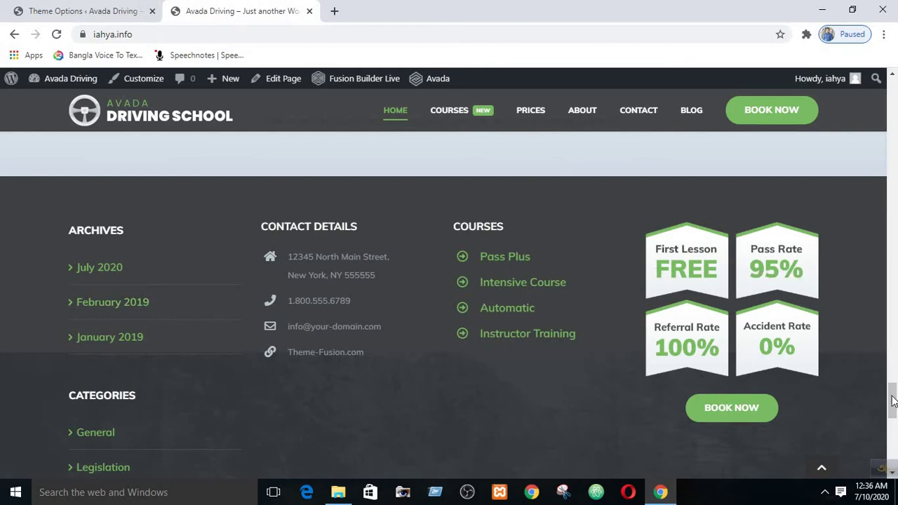
scroll(894, 407, "down", 2)
scroll(894, 405, "up", 3)
scroll(894, 404, "down", 1)
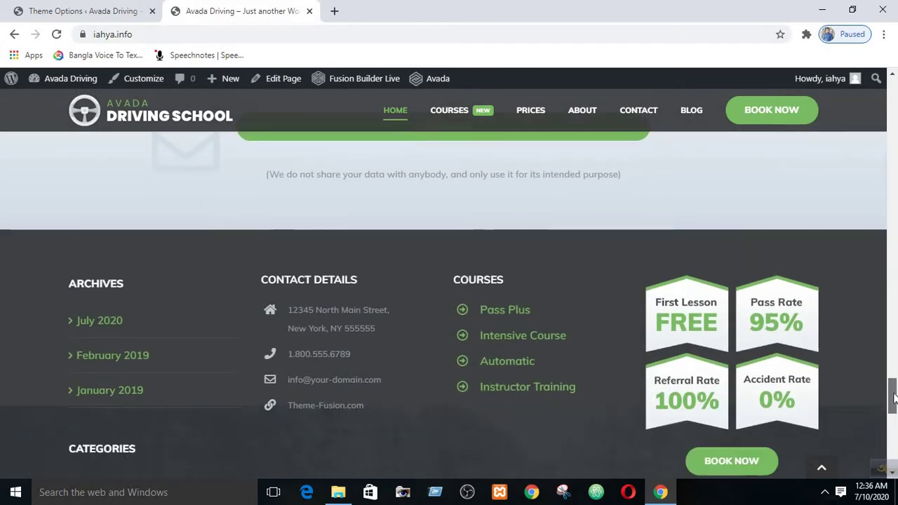
mouse_move(894, 402)
left_mouse_down()
mouse_move(894, 439)
mouse_move(895, 399)
left_mouse_up()
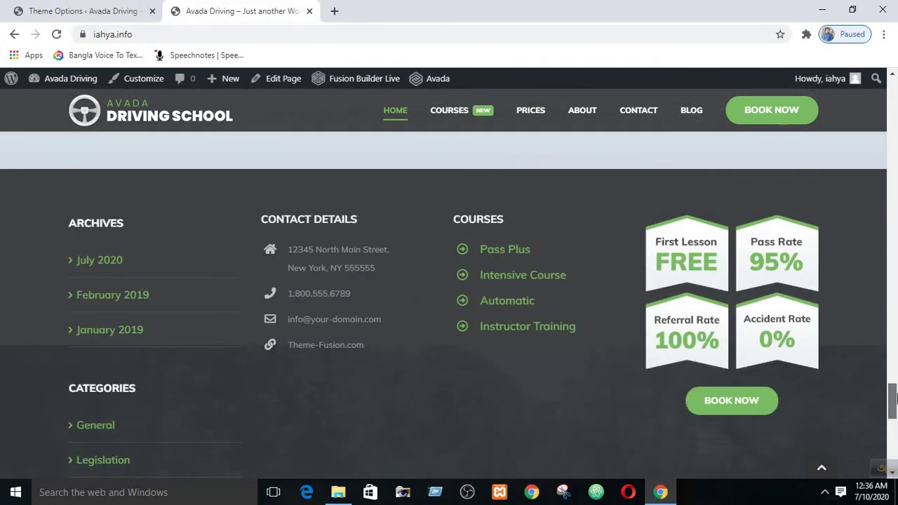
scroll(896, 432, "down", 5)
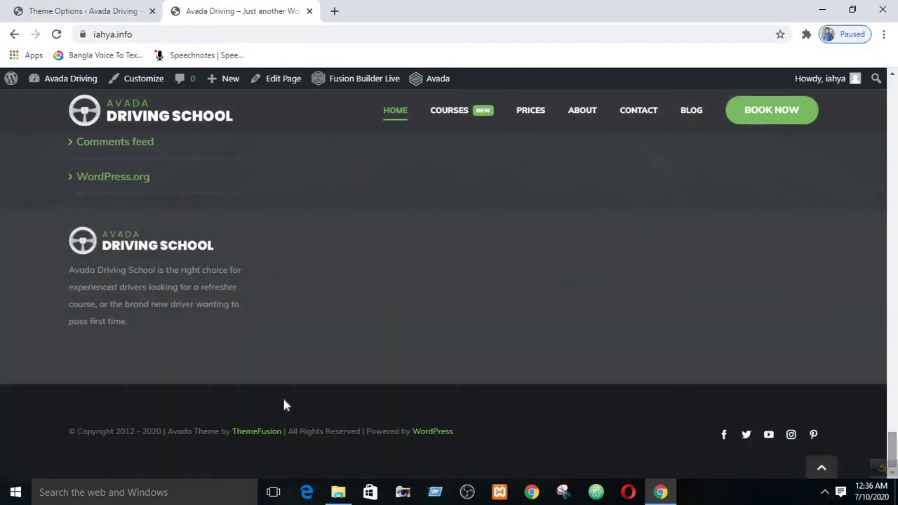
scroll(548, 302, "up", 5)
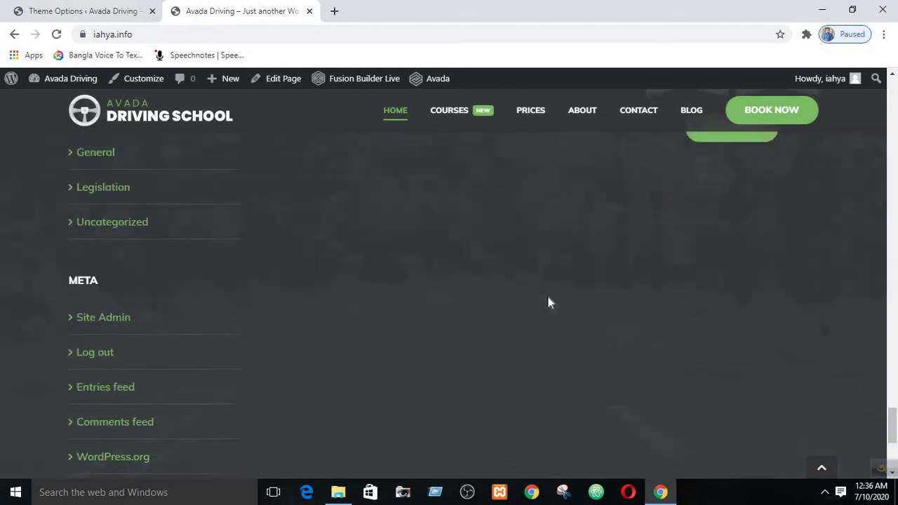
scroll(48, 174, "down", 3)
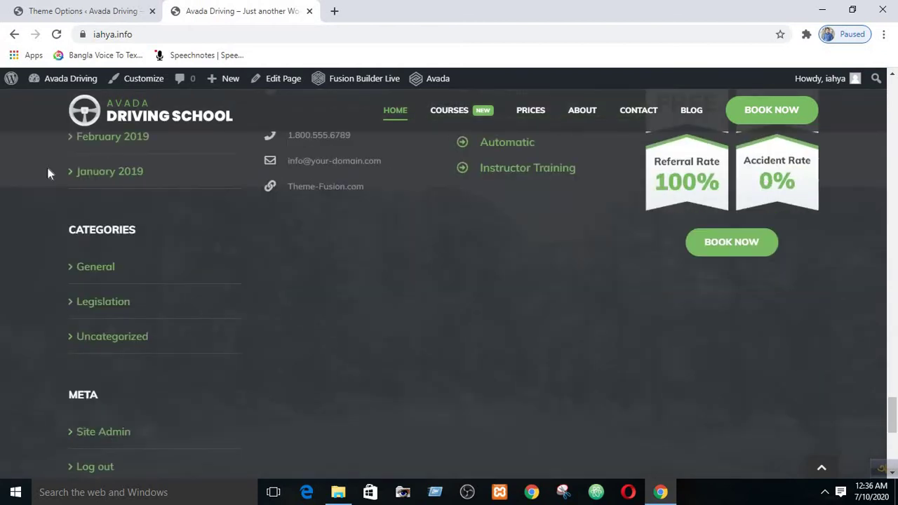
scroll(156, 322, "up", 3)
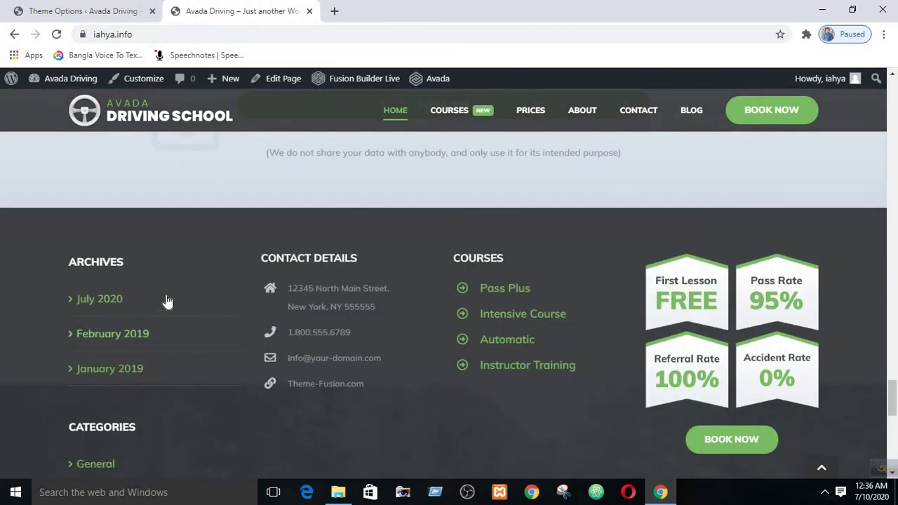
scroll(125, 312, "down", 3)
scroll(220, 331, "down", 3)
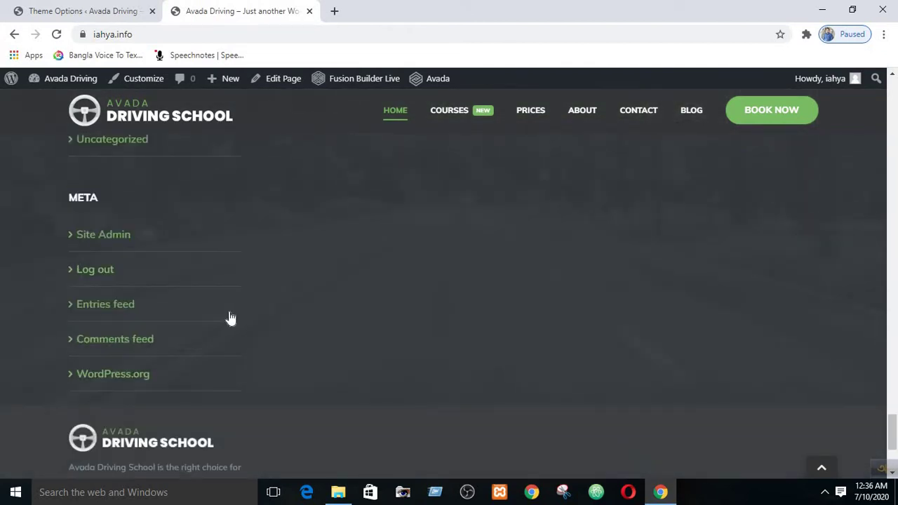
scroll(231, 318, "up", 3)
scroll(228, 316, "up", 3)
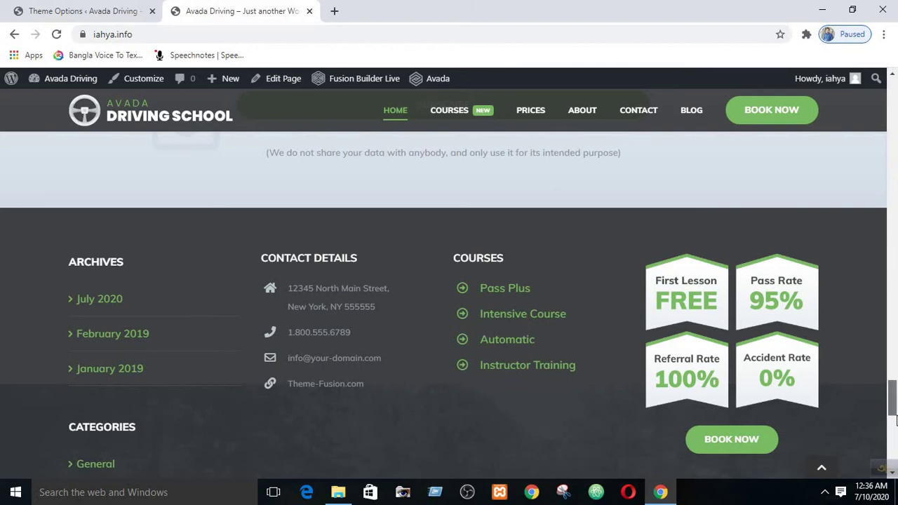
scroll(896, 439, "down", 1)
scroll(896, 439, "down", 8)
scroll(894, 451, "up", 8)
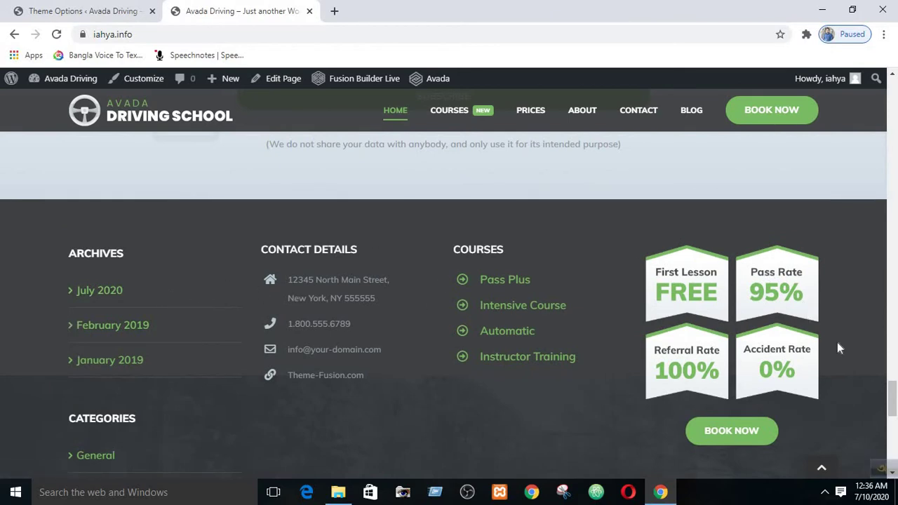
mouse_move(894, 395)
left_mouse_down()
mouse_move(893, 451)
mouse_move(894, 399)
left_mouse_up()
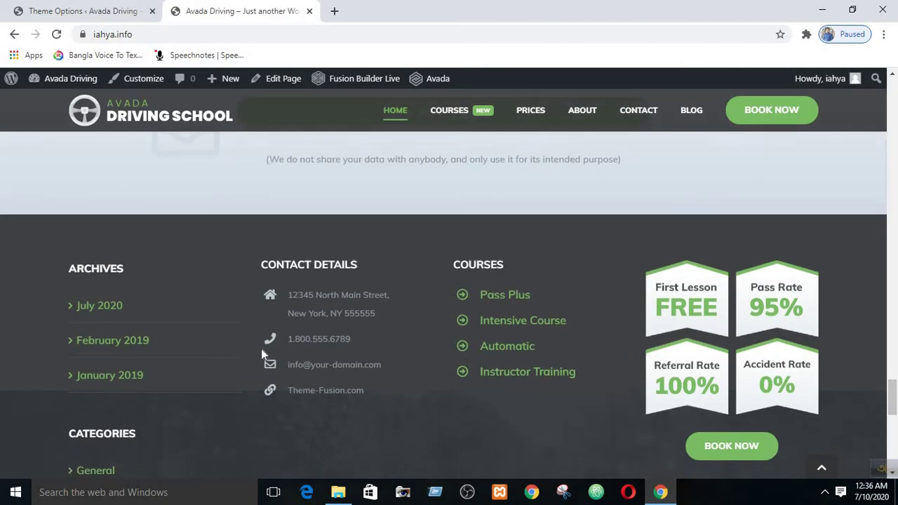
scroll(150, 282, "down", 3)
scroll(152, 311, "up", 6)
scroll(153, 316, "down", 4)
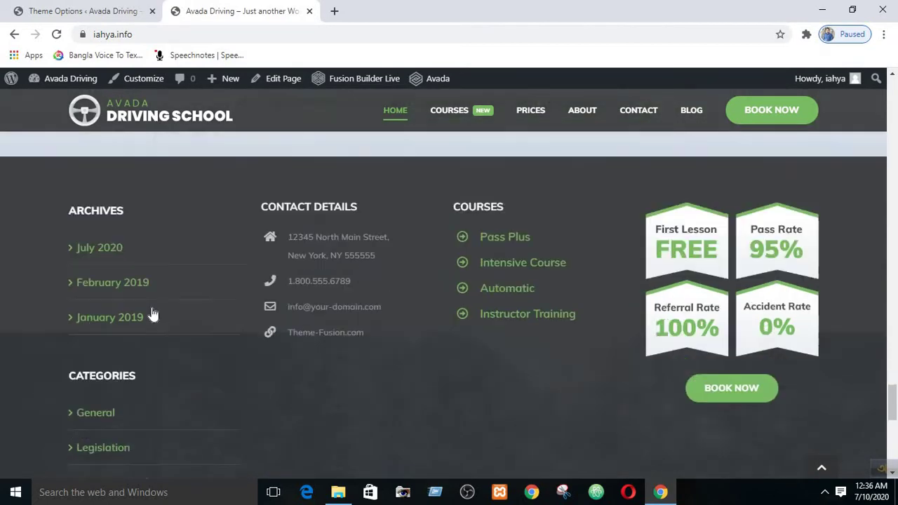
scroll(152, 315, "down", 5)
scroll(151, 315, "up", 3)
scroll(162, 308, "up", 3)
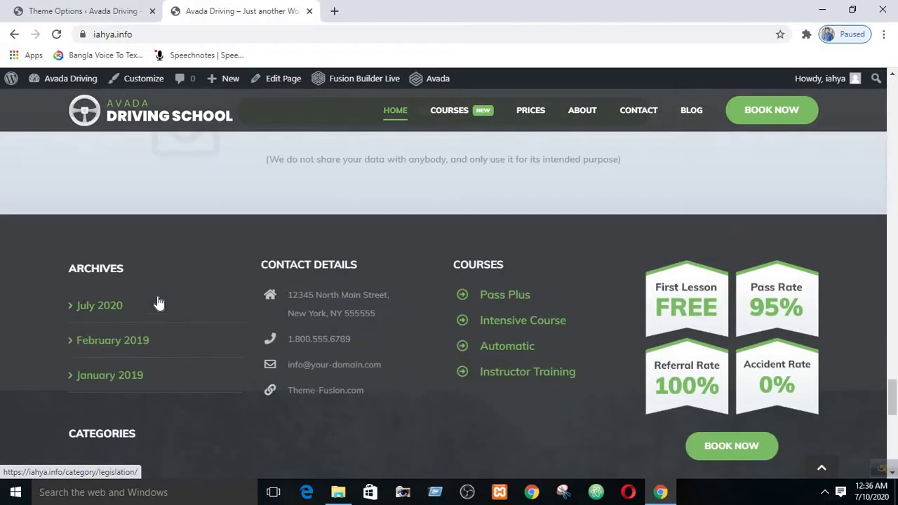
scroll(159, 304, "down", 6)
scroll(113, 279, "up", 5)
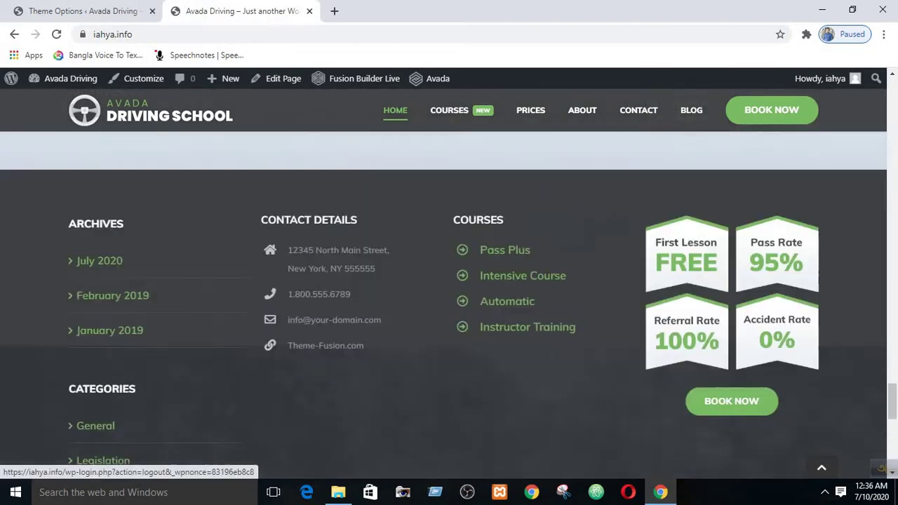
scroll(117, 191, "up", 1)
- Open the WordPress admin Dashboard in a new browser tab and switch to it
mouse_move(50, 81)
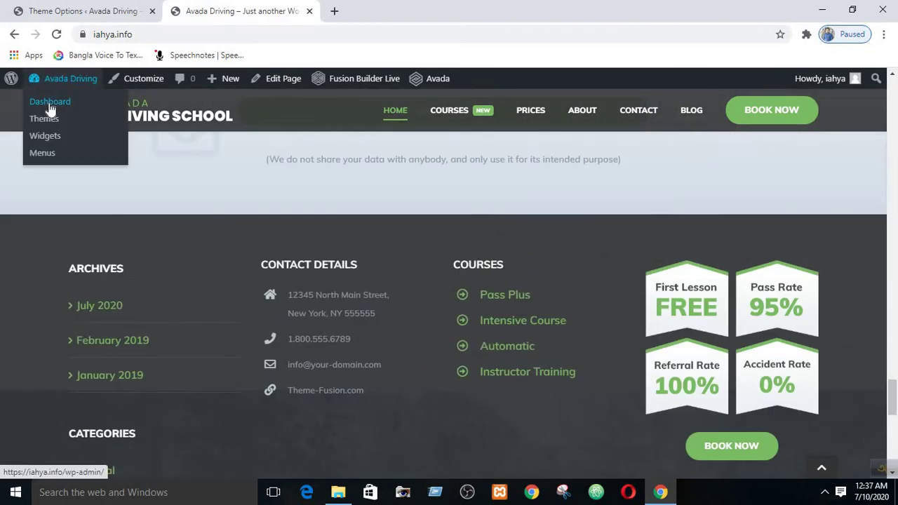
right_click(50, 109)
left_click(74, 116)
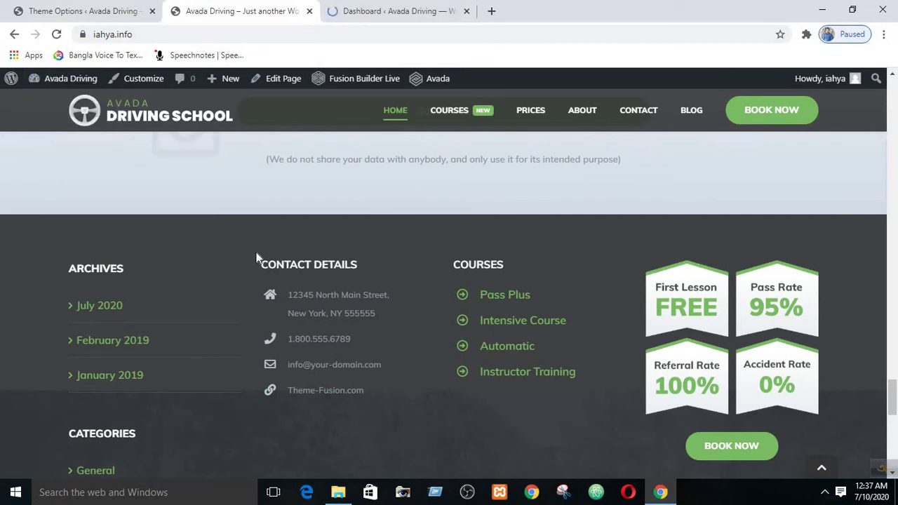
left_click(374, 9)
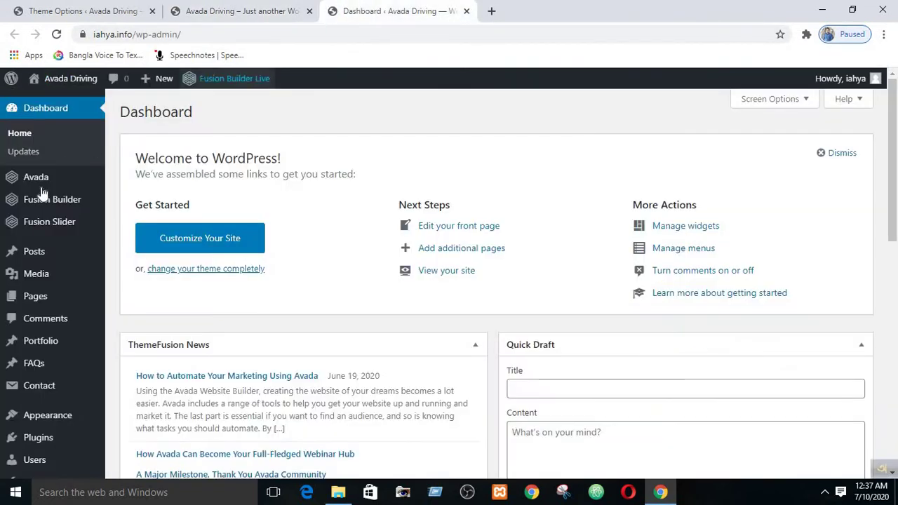
- Go to Appearance > Widgets and bring the Footer Widget areas into view
scroll(52, 305, "down", 3)
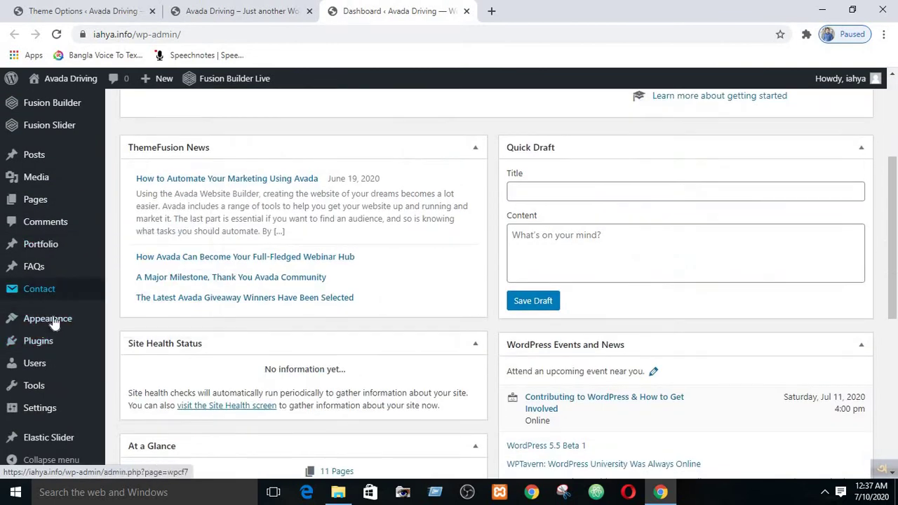
left_click(139, 358)
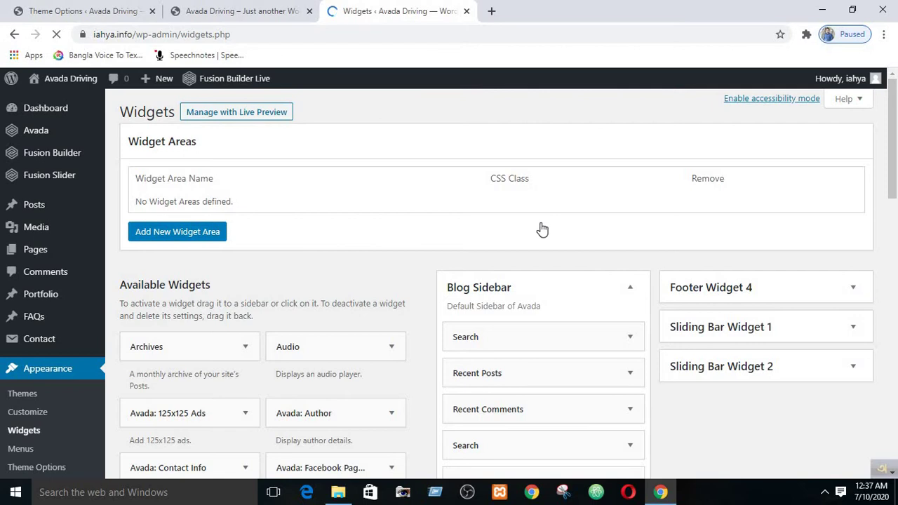
scroll(539, 226, "down", 6)
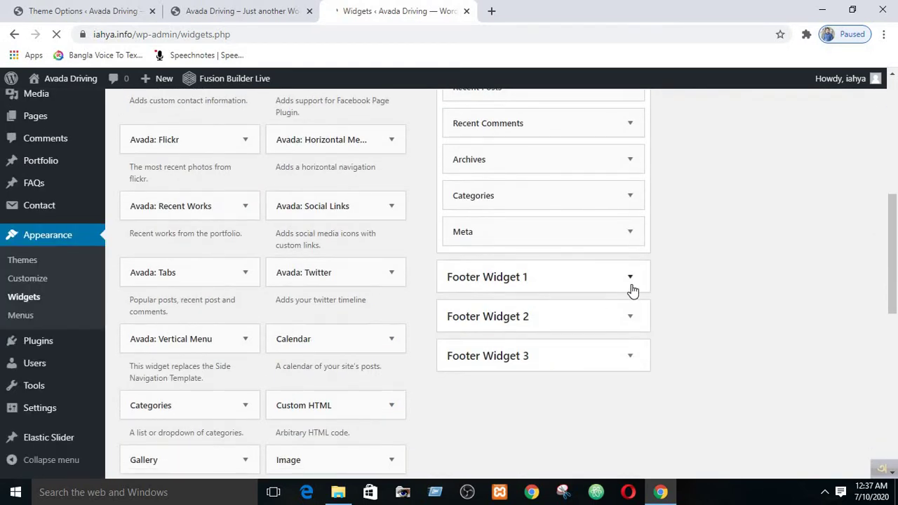
- Expand Footer Widget 1 and compare its widgets against the live site's footer
left_click(631, 287)
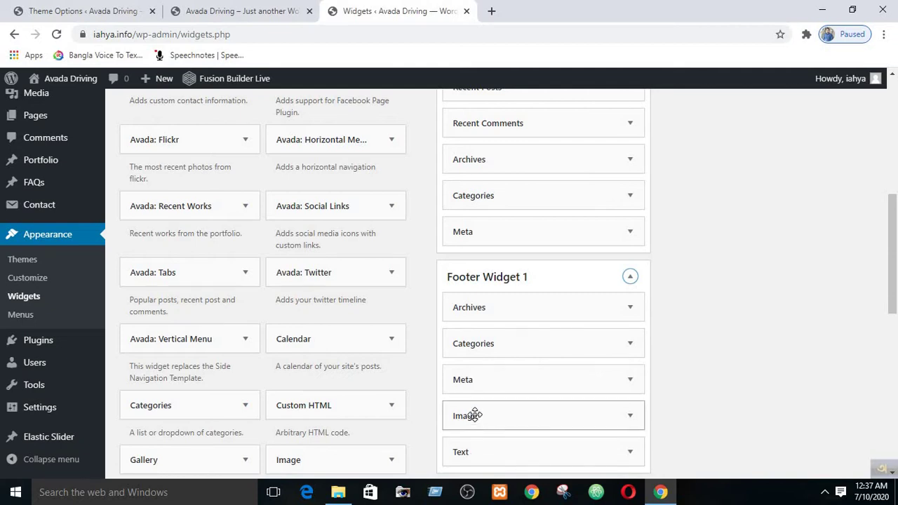
left_click(242, 10)
scroll(102, 393, "down", 2)
scroll(102, 421, "down", 6)
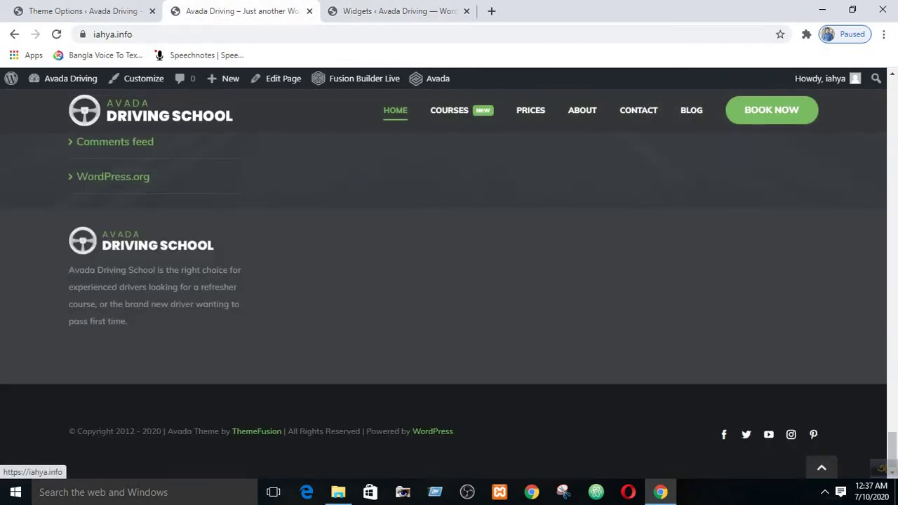
left_click(353, 8)
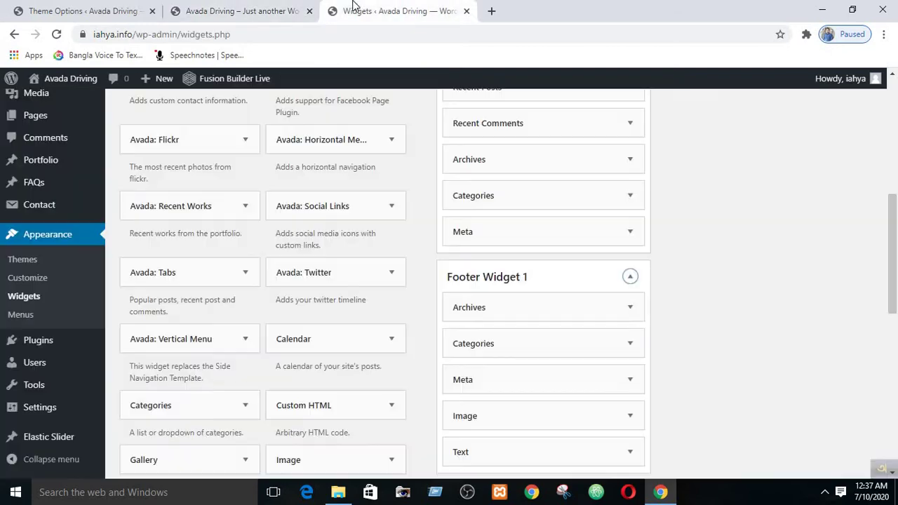
scroll(566, 336, "down", 3)
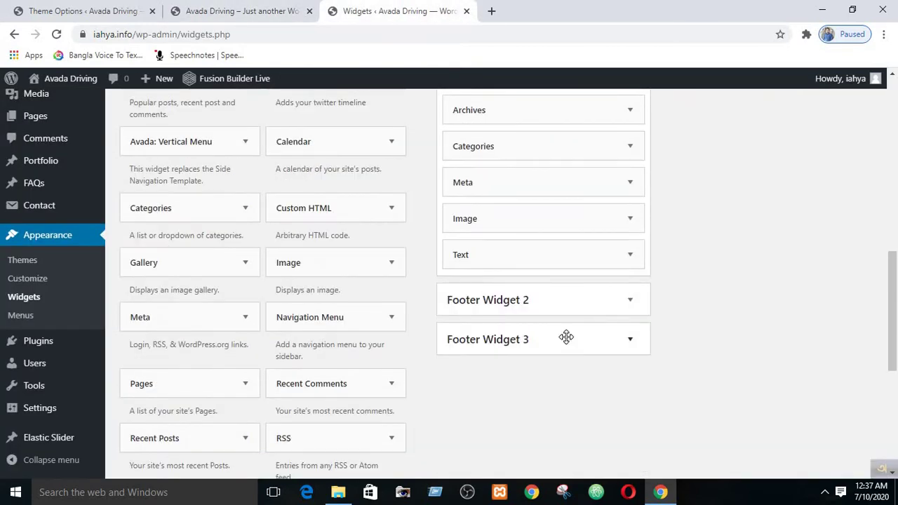
scroll(567, 340, "up", 3)
- Delete the Archives, Categories and Meta widgets from Footer Widget 1, then reload the live site
left_click(630, 309)
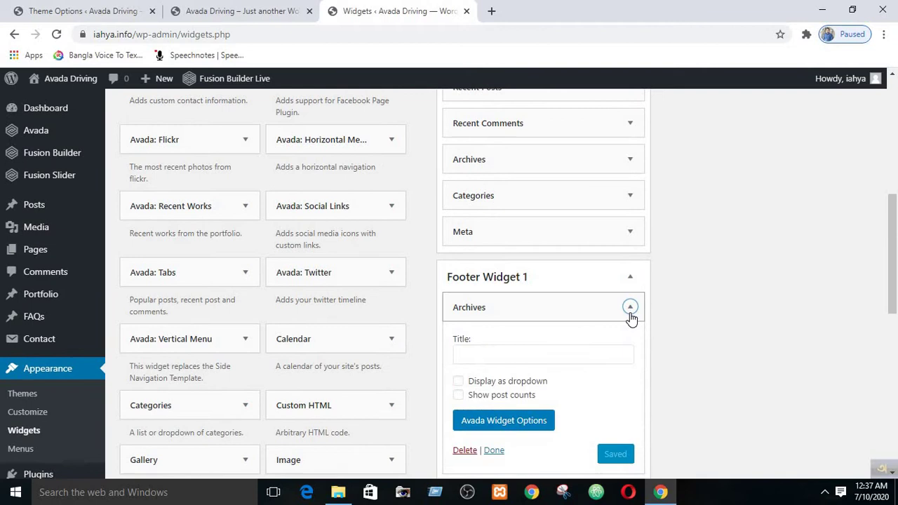
left_click(466, 450)
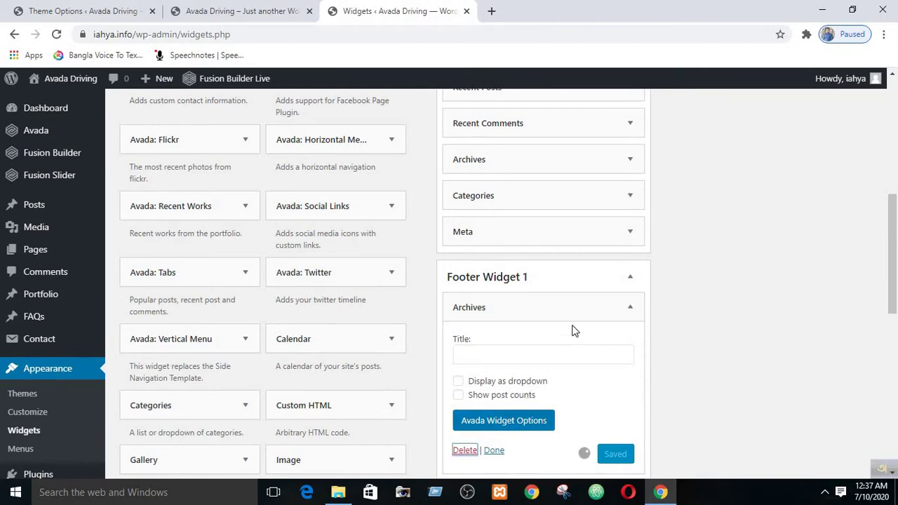
left_click(630, 307)
left_click(465, 465)
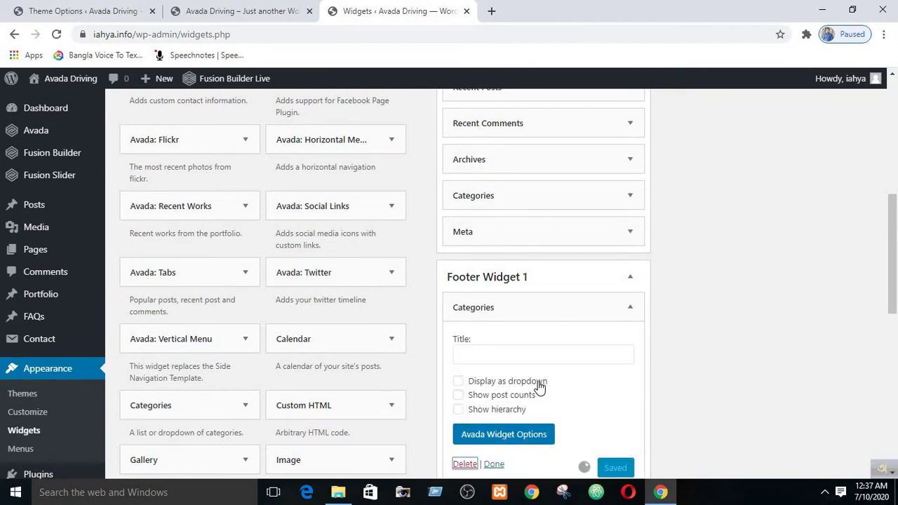
left_click(631, 309)
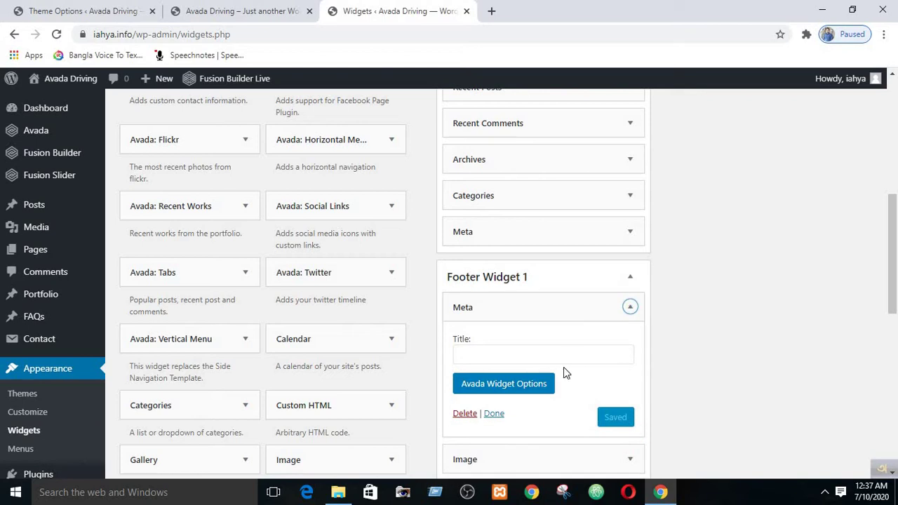
left_click(466, 414)
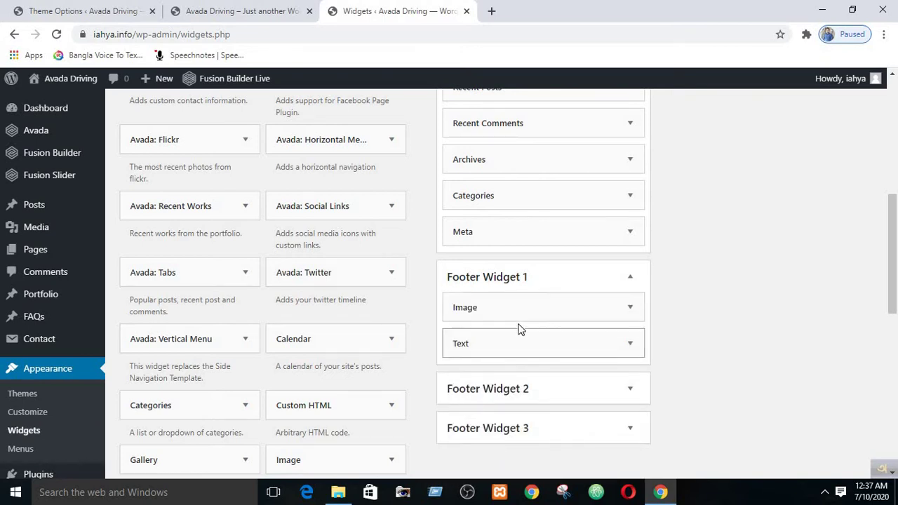
scroll(575, 301, "up", 10)
scroll(580, 305, "down", 15)
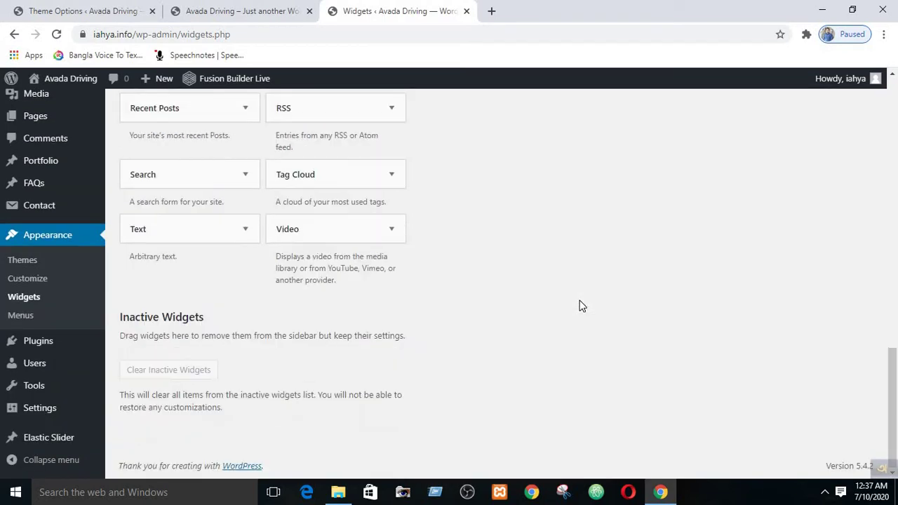
left_click(196, 10)
left_click(55, 35)
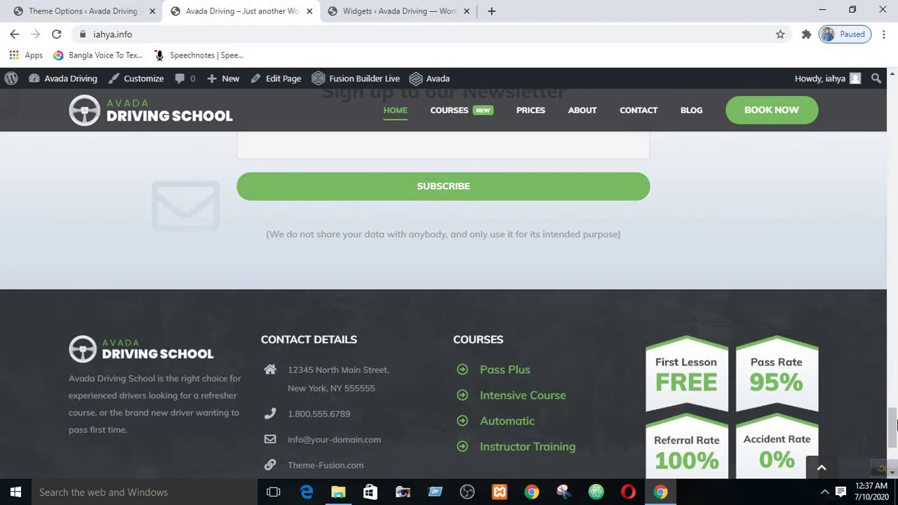
- Scroll the reloaded site down to the footer's Contact Details, Courses list and rate badges
left_click_drag(894, 424, 894, 431)
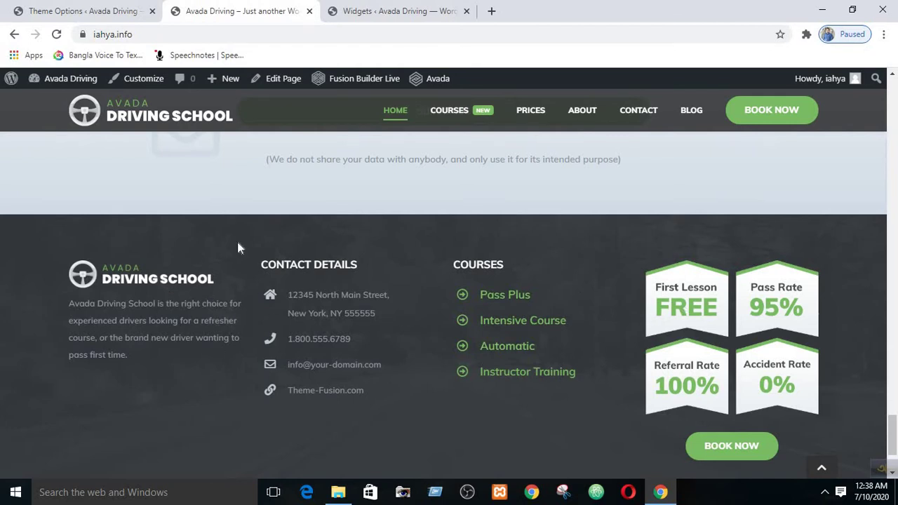
- Open Footer > Footer Content in Avada Theme Options
left_click(83, 11)
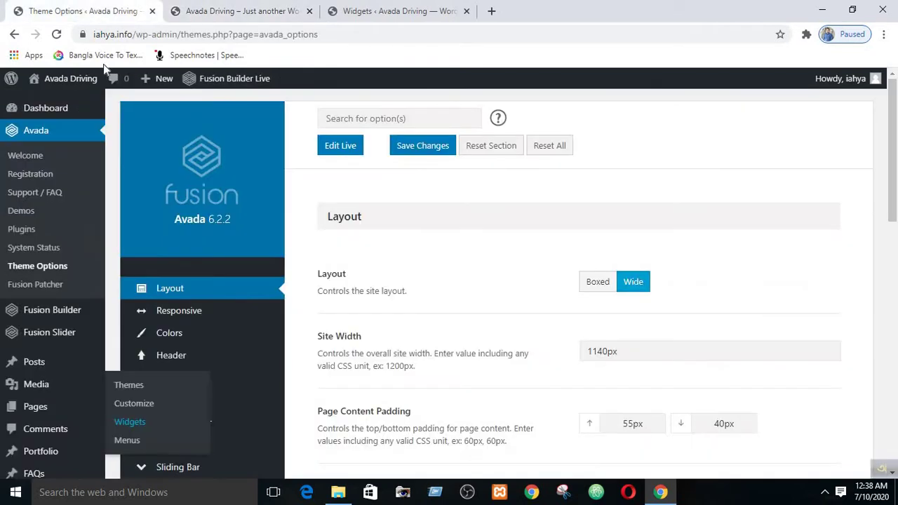
scroll(219, 182, "down", 3)
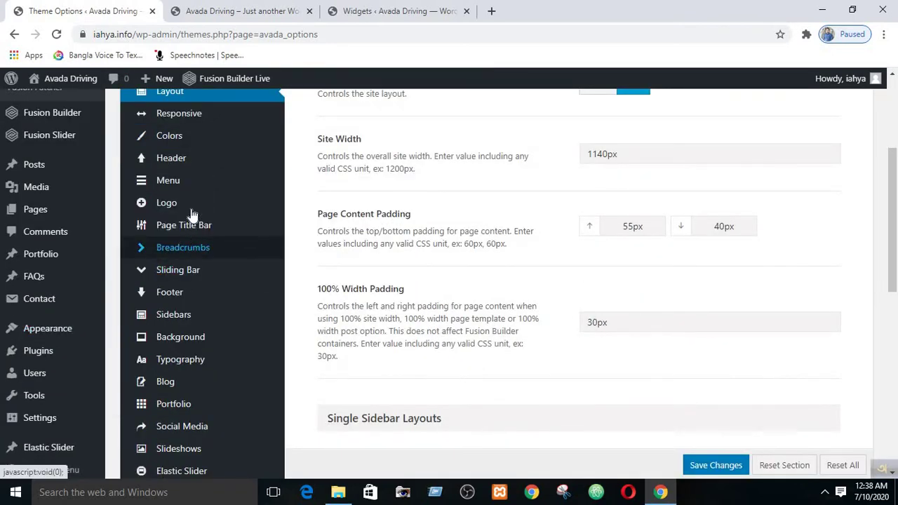
mouse_move(179, 297)
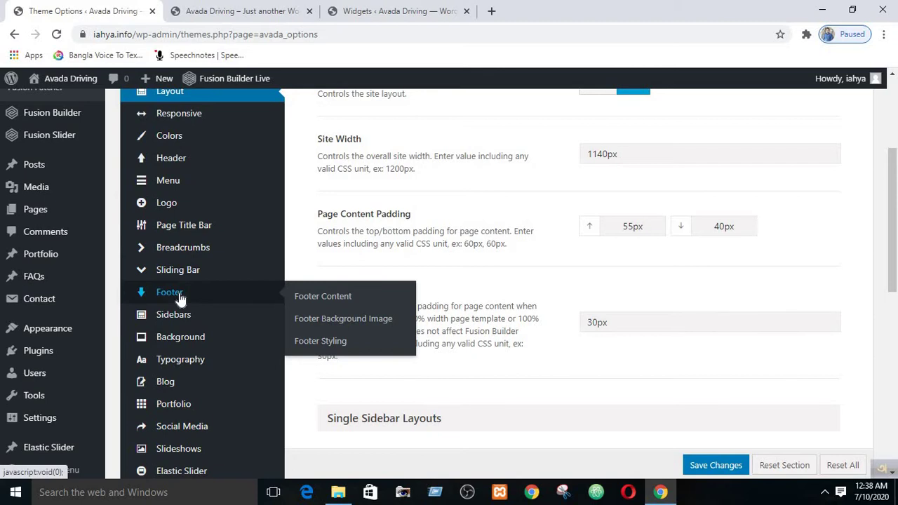
left_click(298, 298)
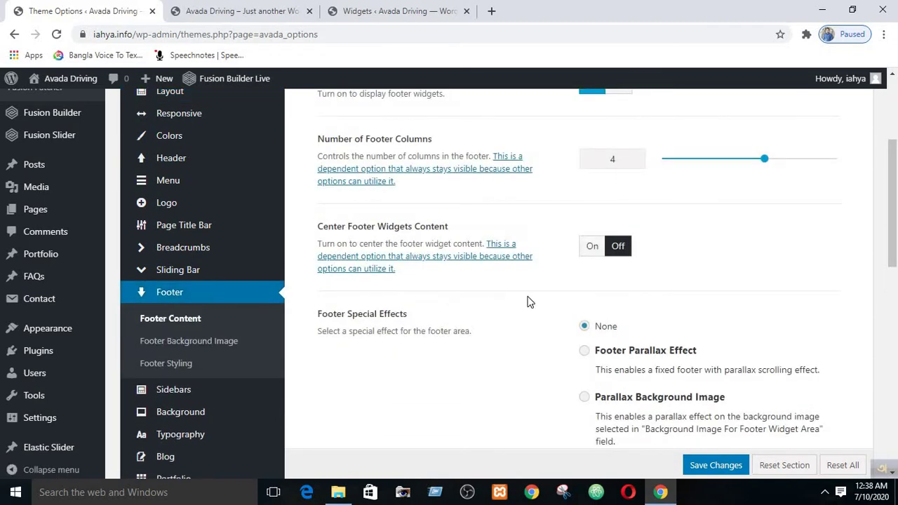
scroll(533, 295, "up", 3)
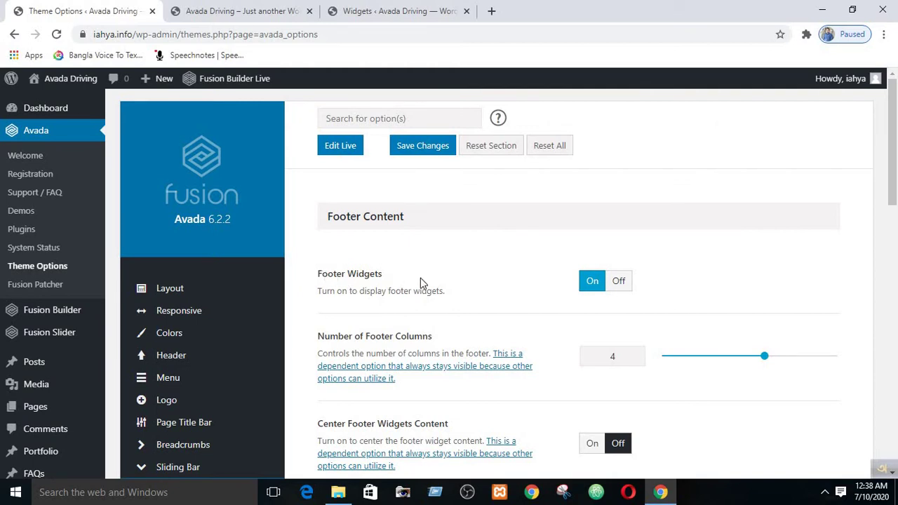
scroll(896, 174, "down", 1)
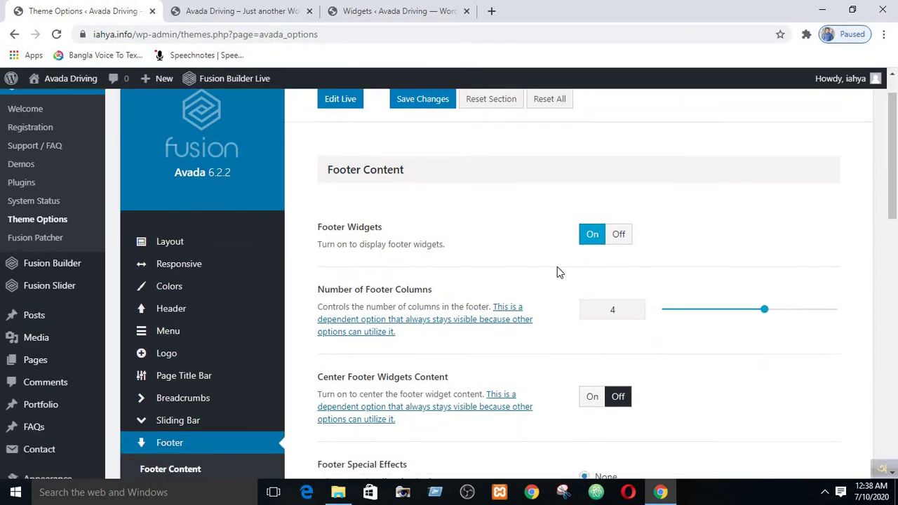
- Toggle Footer Widgets off and back on, then reload the live site to check the footer
left_click(619, 241)
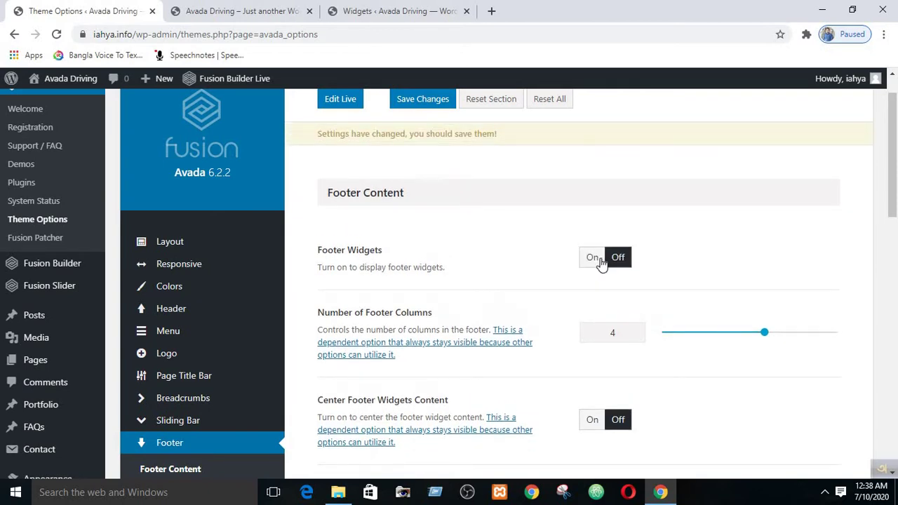
left_click(600, 258)
left_click(239, 12)
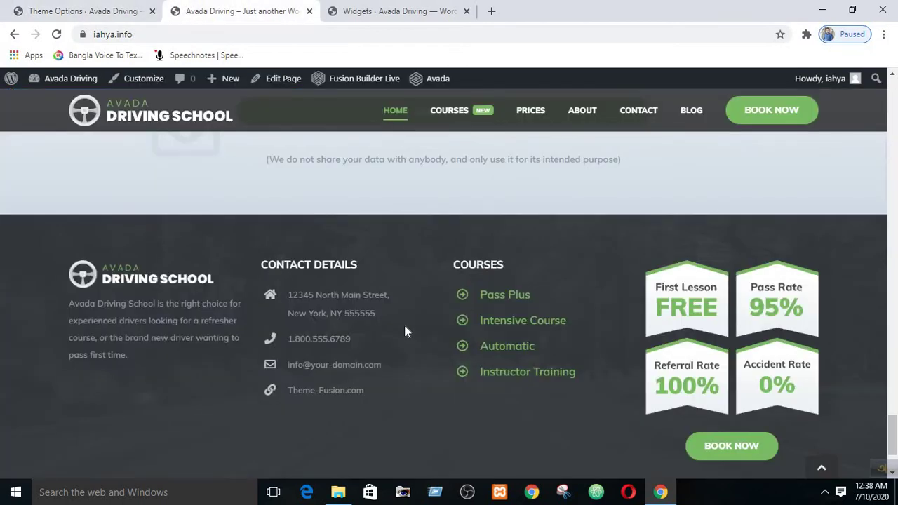
key("F5")
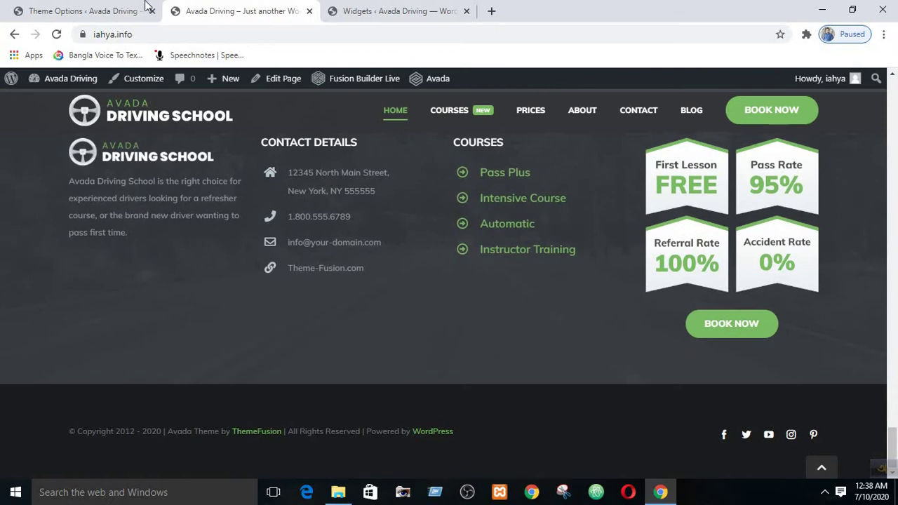
left_click(95, 11)
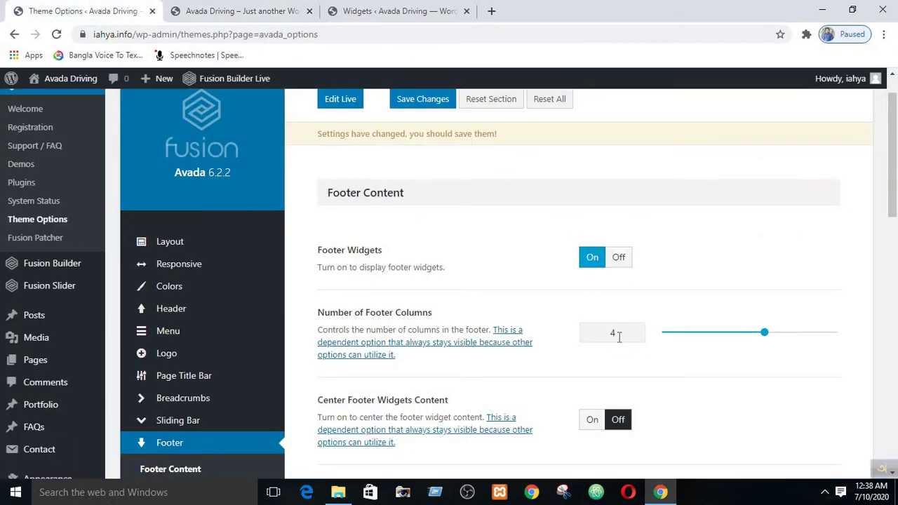
left_click(245, 10)
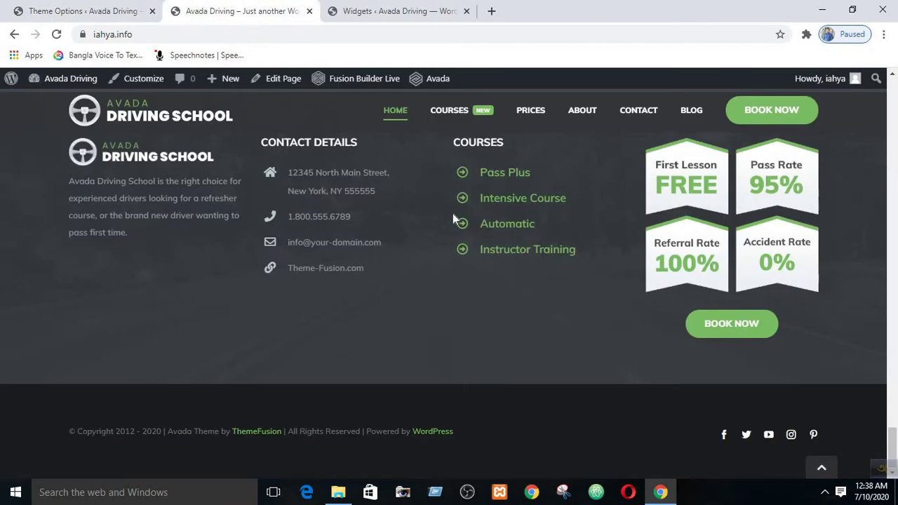
- Cycle through the Widgets and Theme Options tabs, then scroll the live site to its footer
scroll(453, 213, "up", 3)
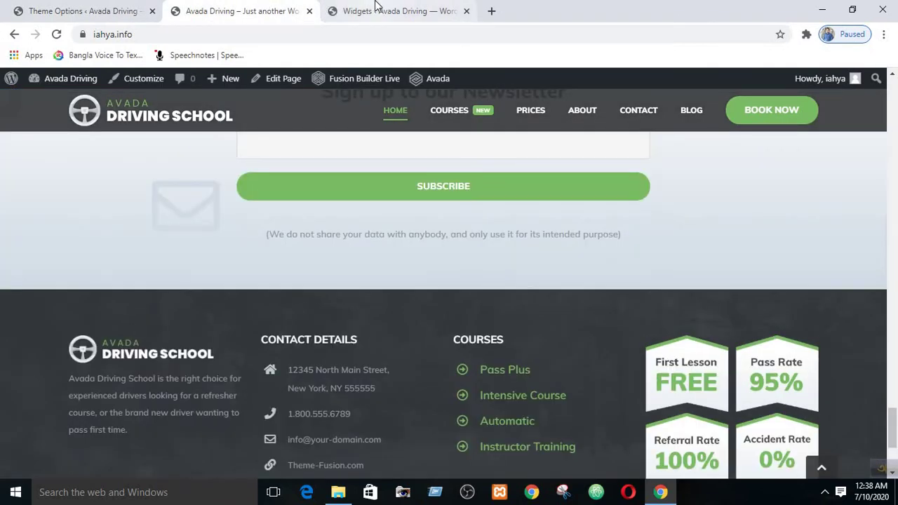
left_click(376, 7)
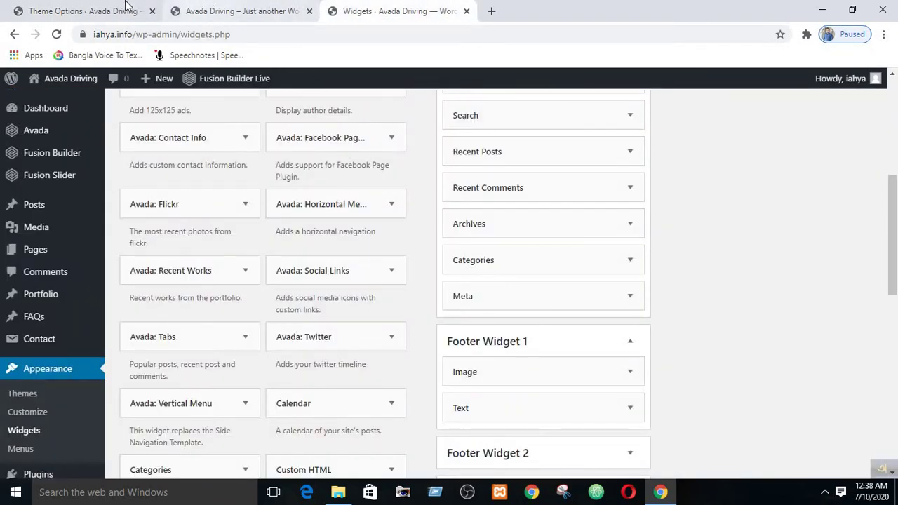
left_click(126, 9)
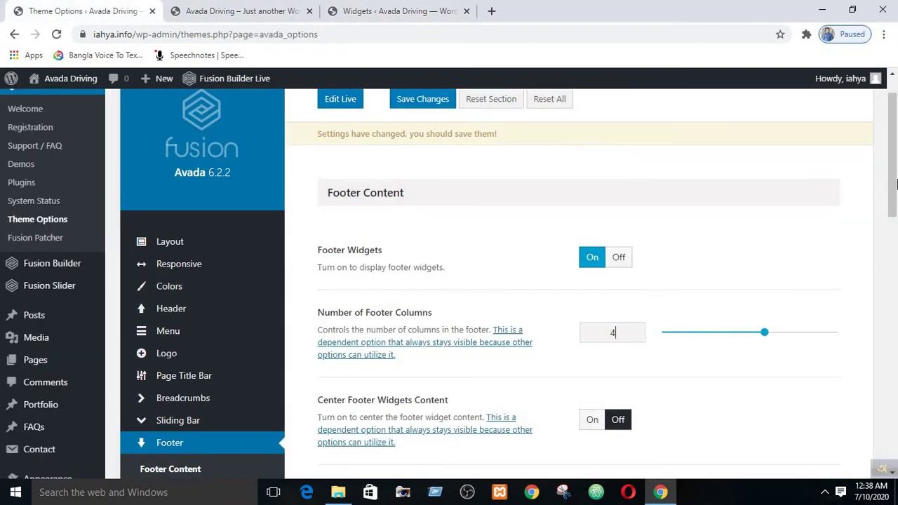
left_click_drag(895, 191, 896, 222)
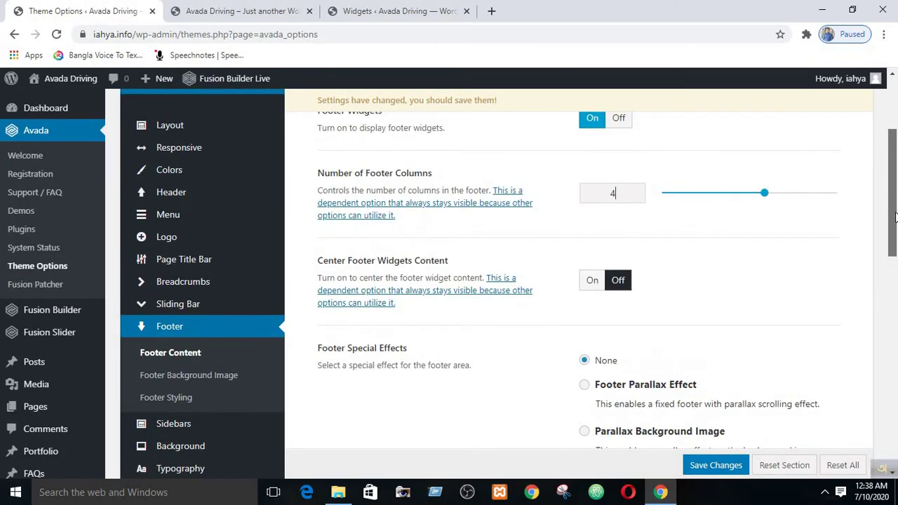
left_click(212, 9)
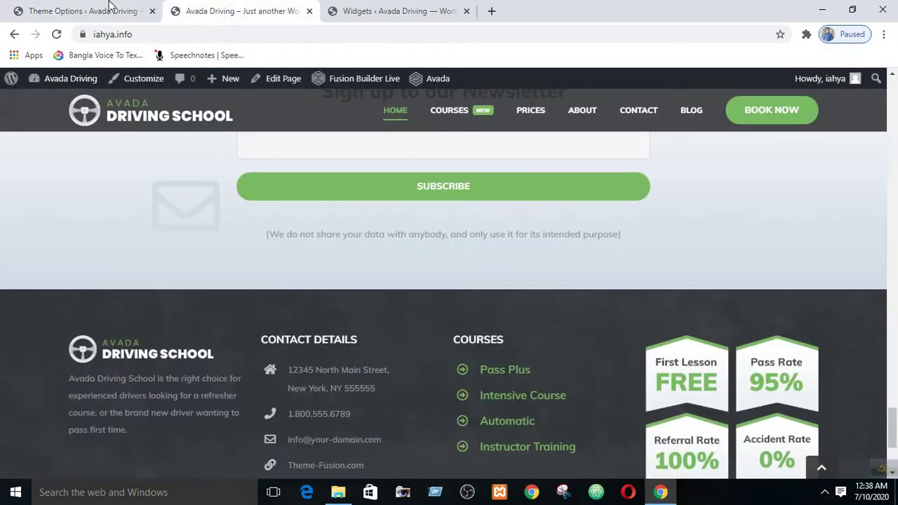
left_click(81, 10)
left_click(410, 5)
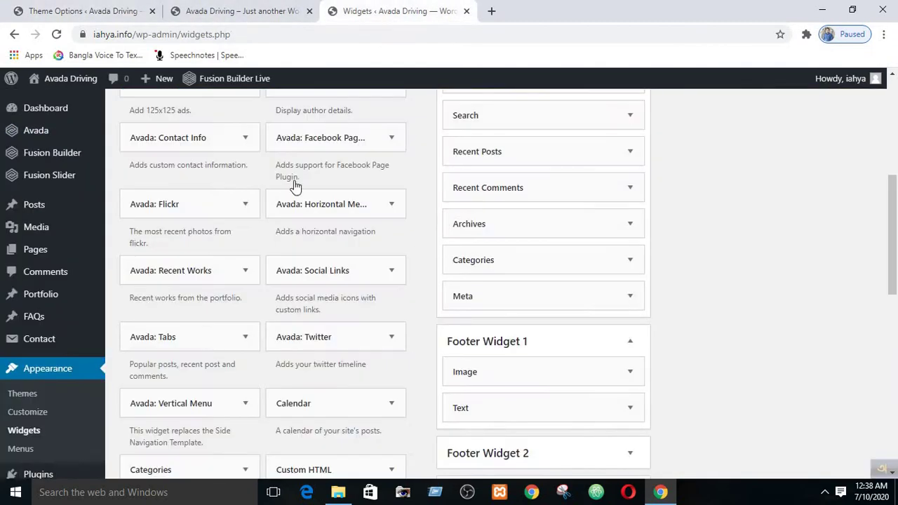
left_click(79, 8)
left_click(211, 10)
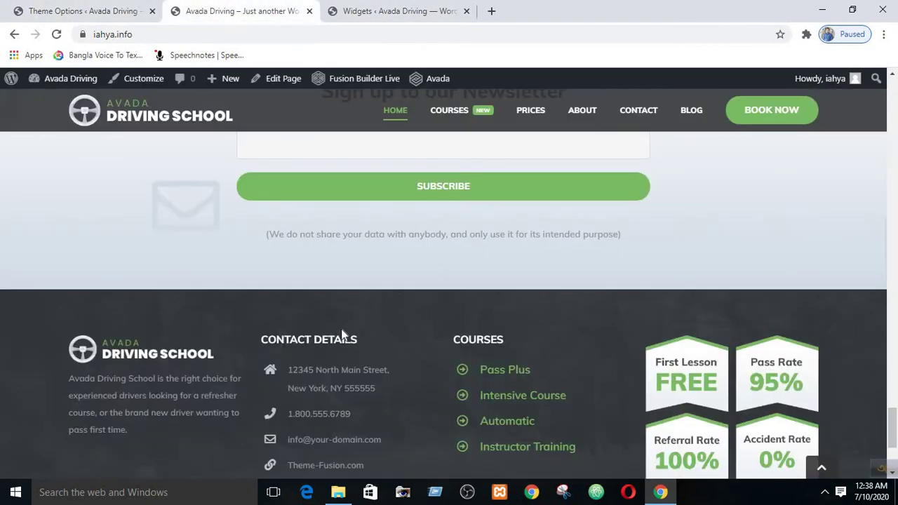
scroll(283, 292, "down", 3)
scroll(539, 293, "up", 3)
left_click_drag(894, 424, 894, 439)
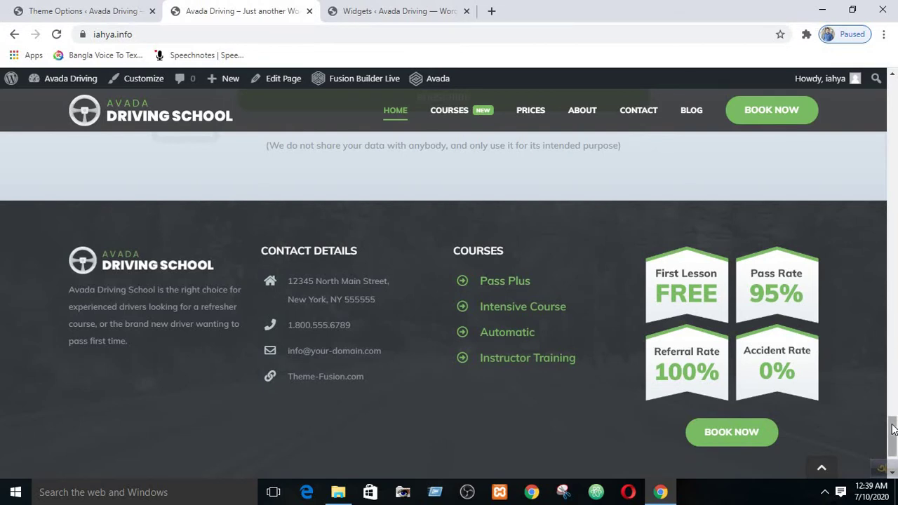
mouse_move(894, 429)
left_mouse_down()
mouse_move(893, 449)
mouse_move(894, 434)
left_mouse_up()
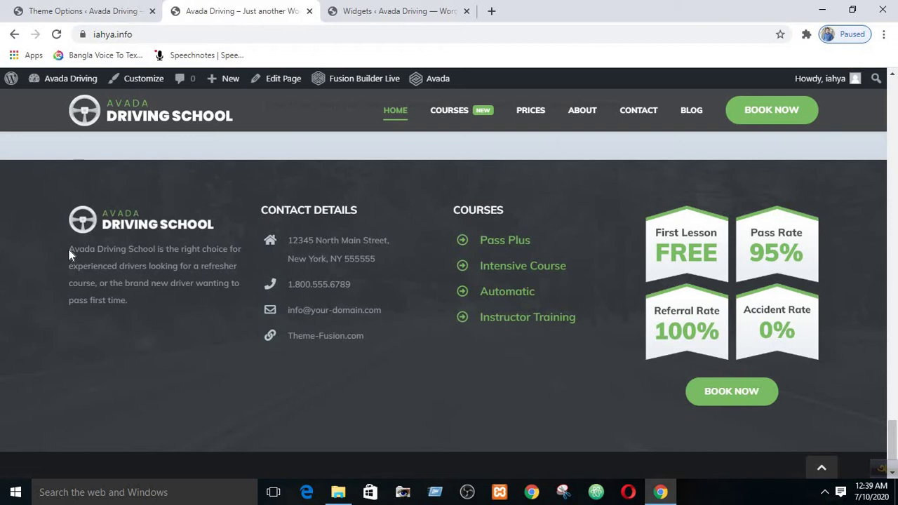
left_click_drag(69, 250, 130, 301)
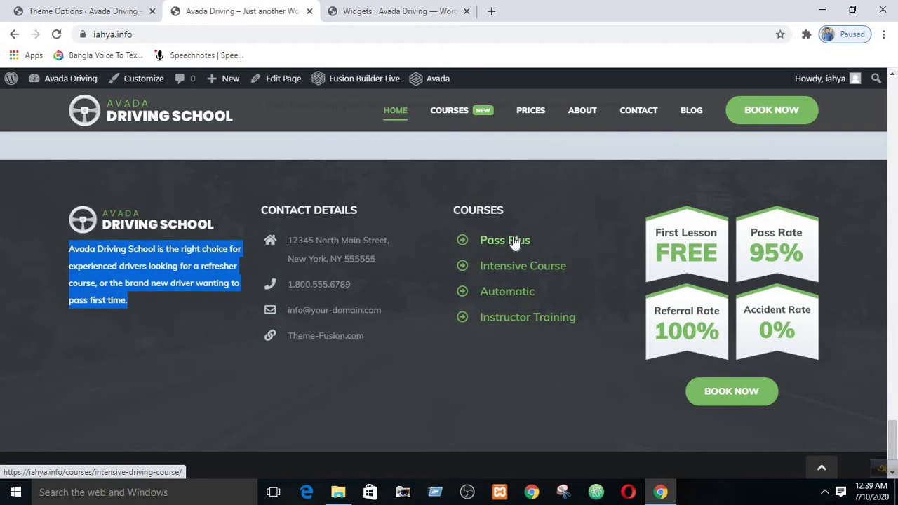
mouse_move(456, 113)
left_click(552, 186)
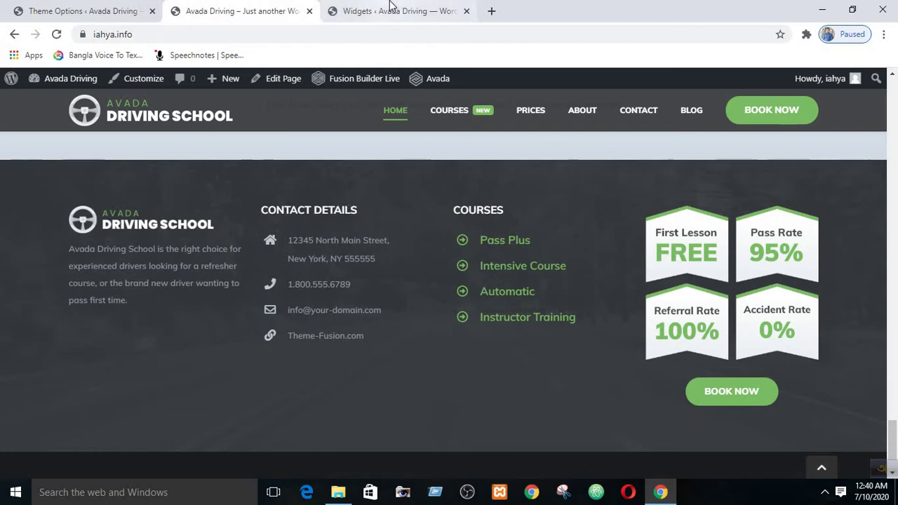
left_click(390, 8)
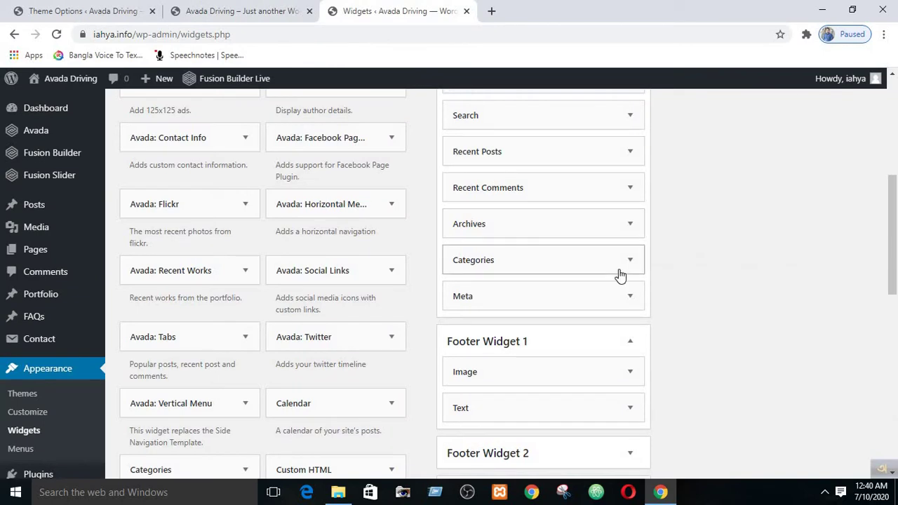
scroll(620, 275, "down", 3)
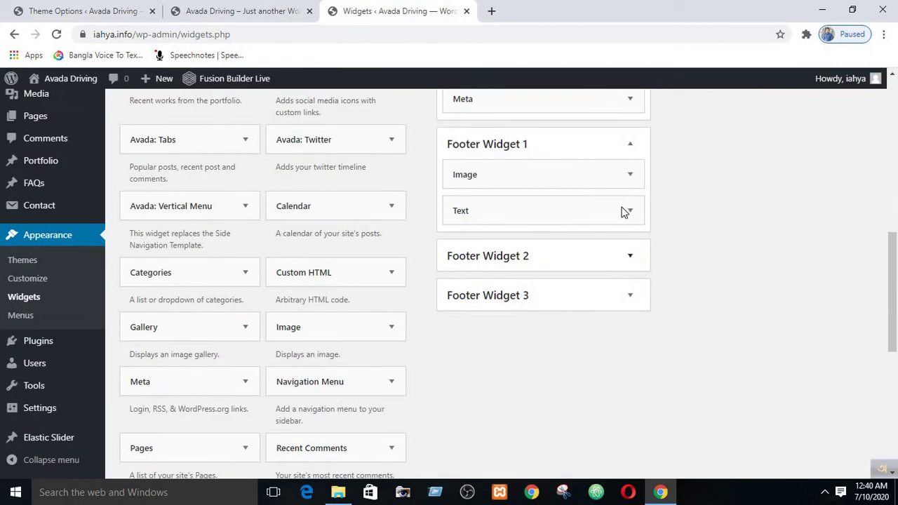
left_click(632, 146)
left_click(632, 145)
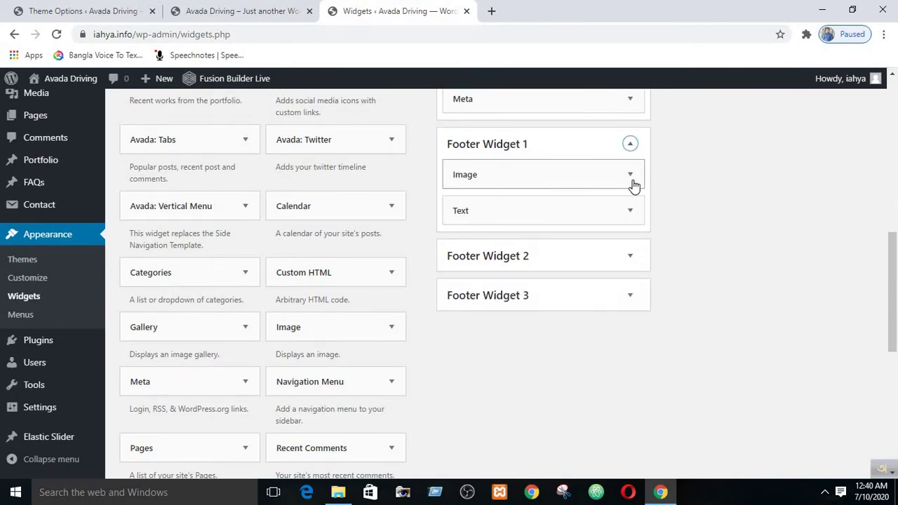
left_click(631, 176)
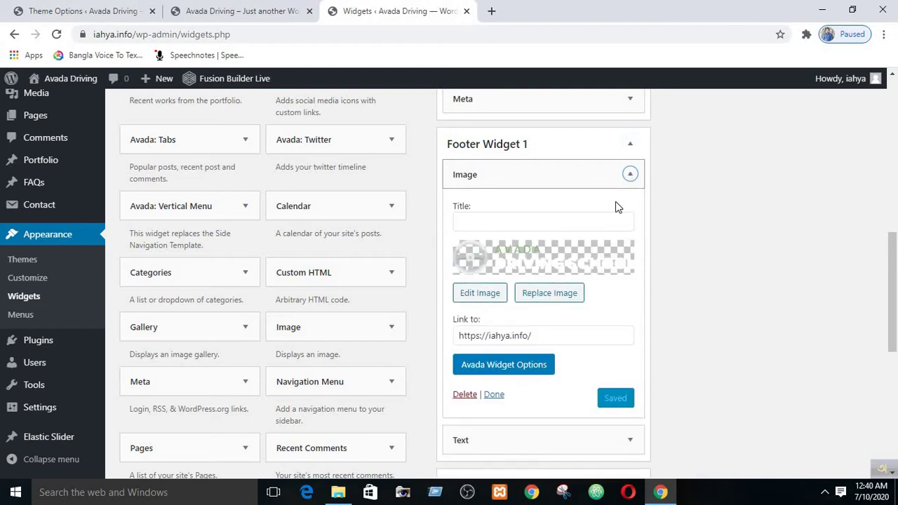
left_click(512, 263)
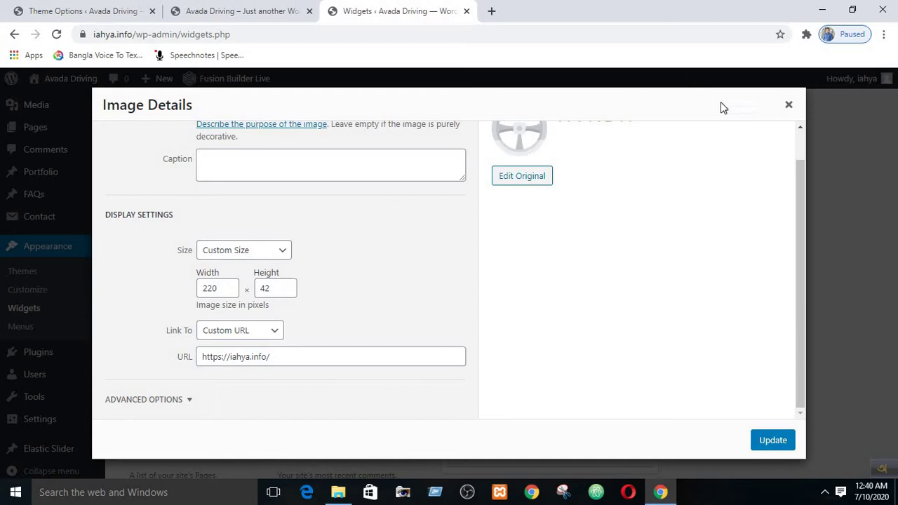
left_click(774, 117)
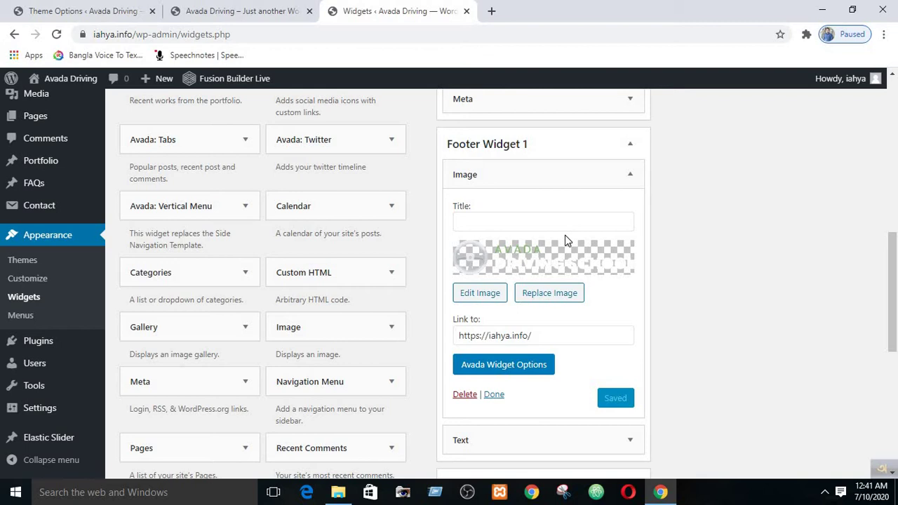
left_click(552, 294)
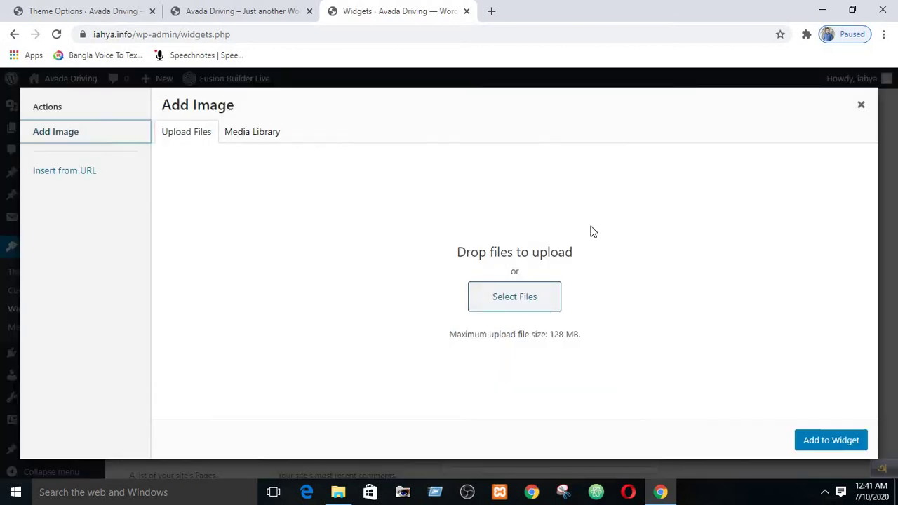
left_click(535, 296)
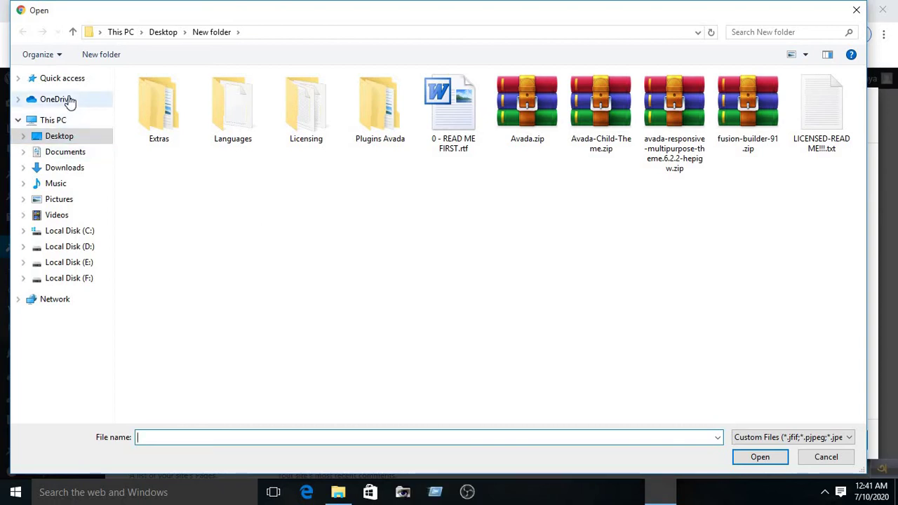
left_click(64, 167)
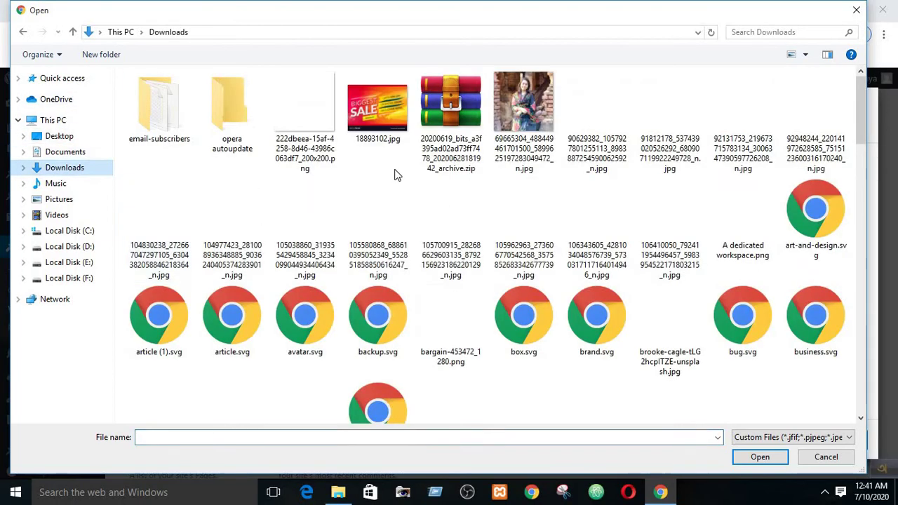
left_click(854, 12)
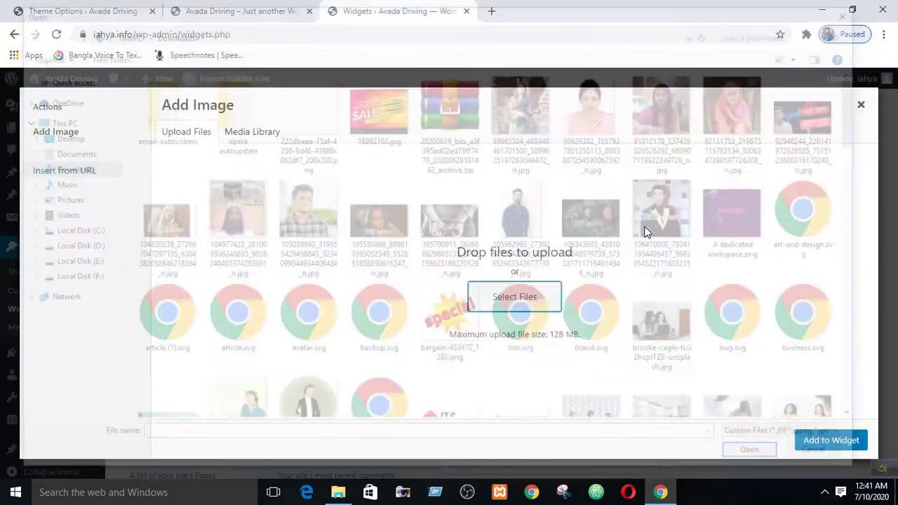
left_click(863, 106)
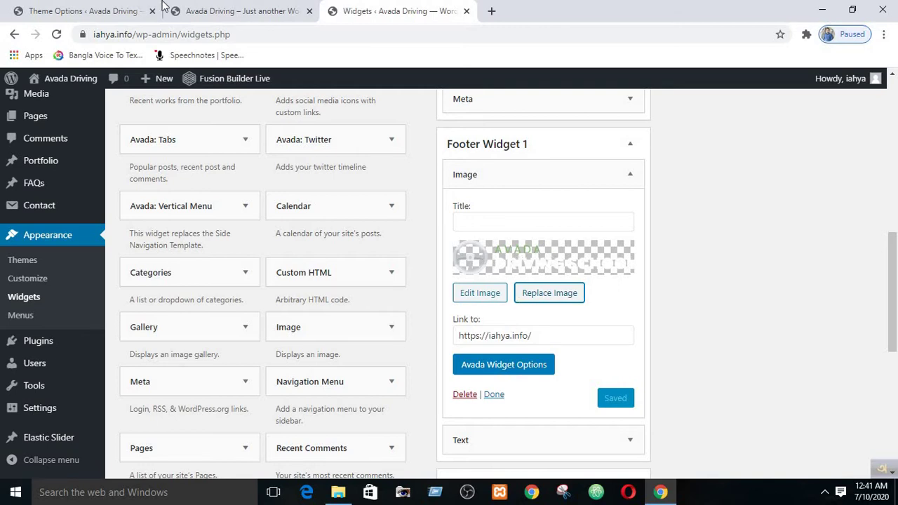
left_click(235, 9)
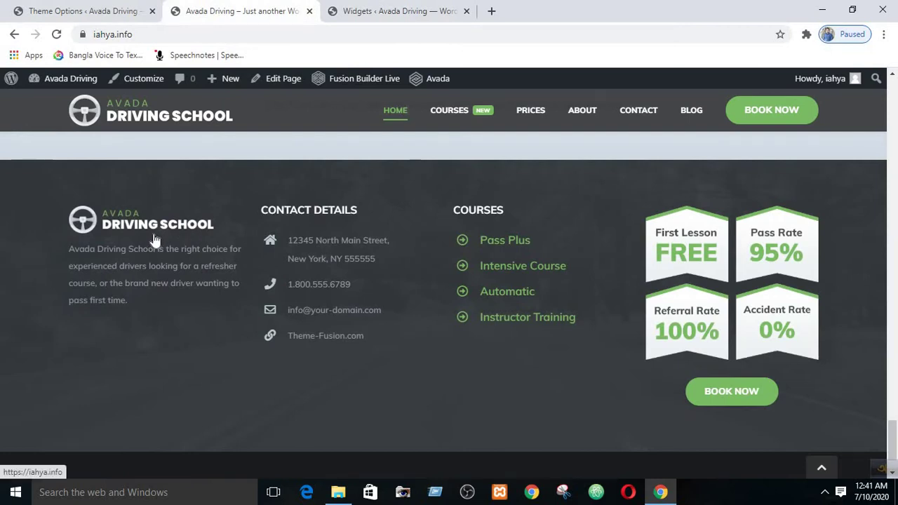
left_click(374, 9)
left_click(496, 336)
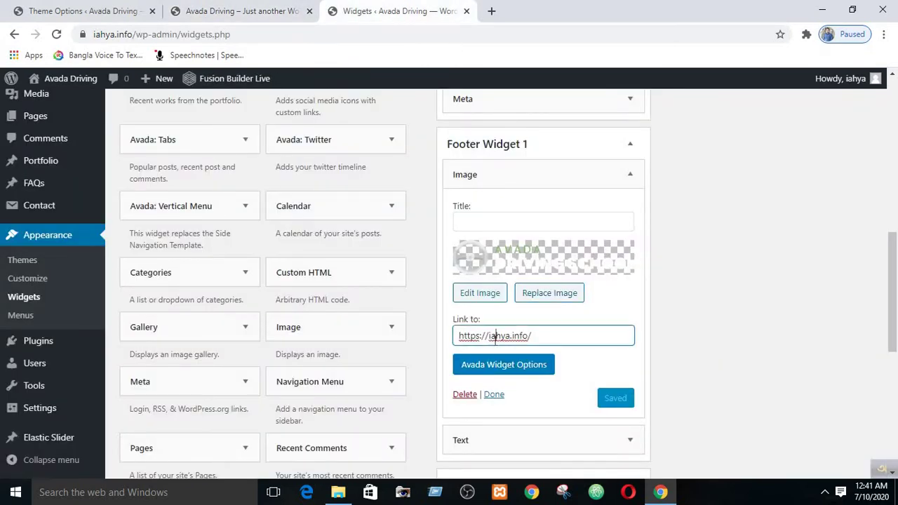
triple_click(496, 335)
left_click(719, 306)
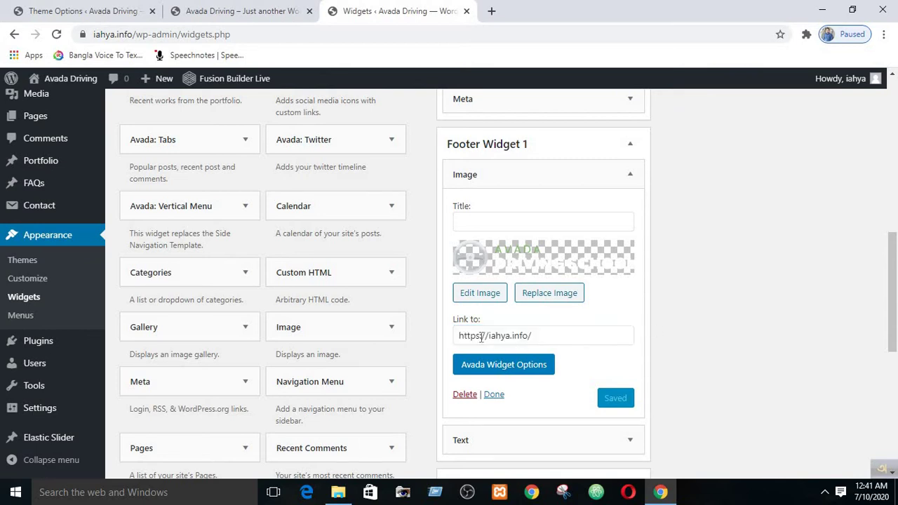
left_click(236, 10)
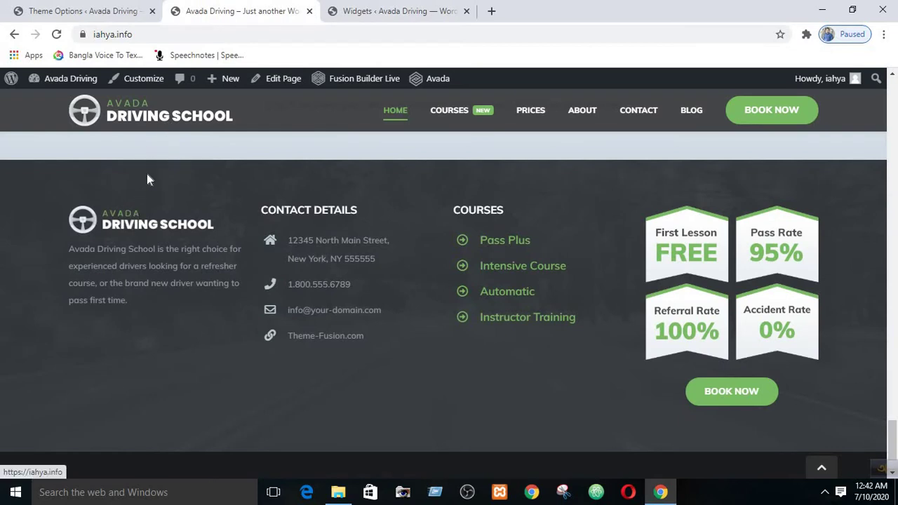
left_click(407, 7)
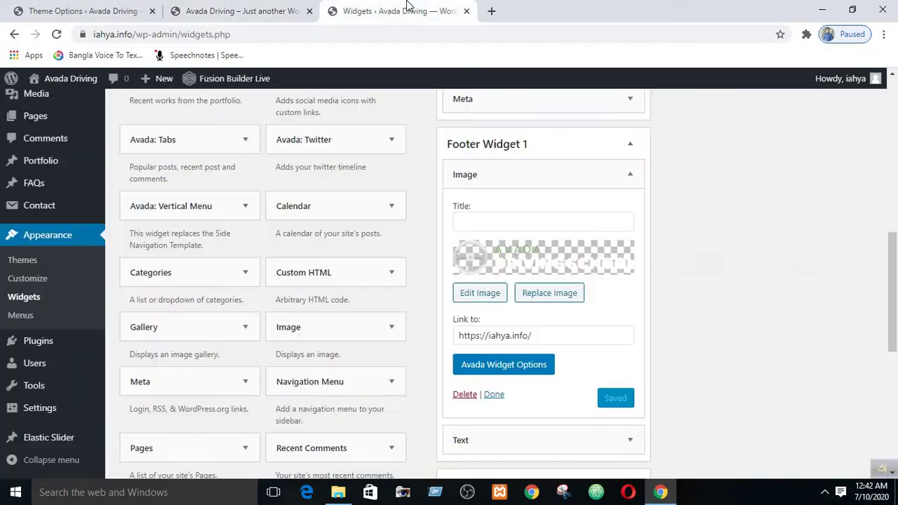
triple_click(492, 339)
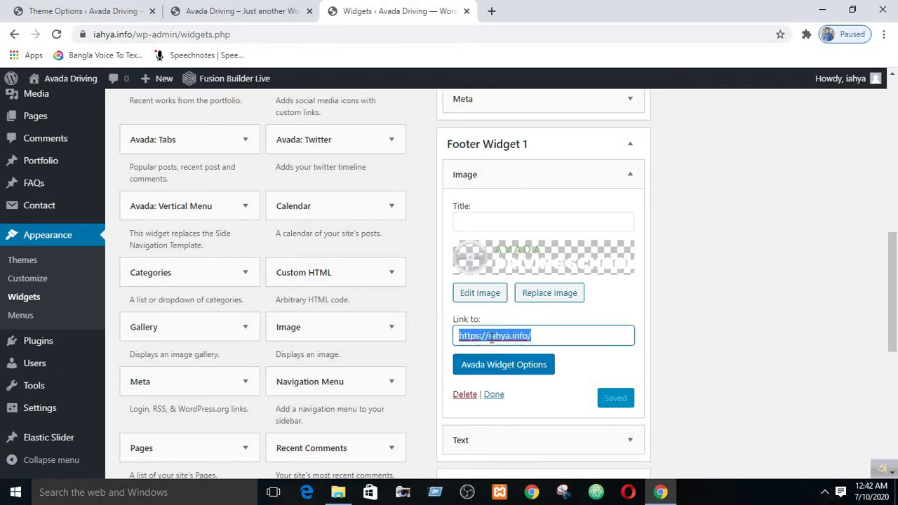
left_click(631, 307)
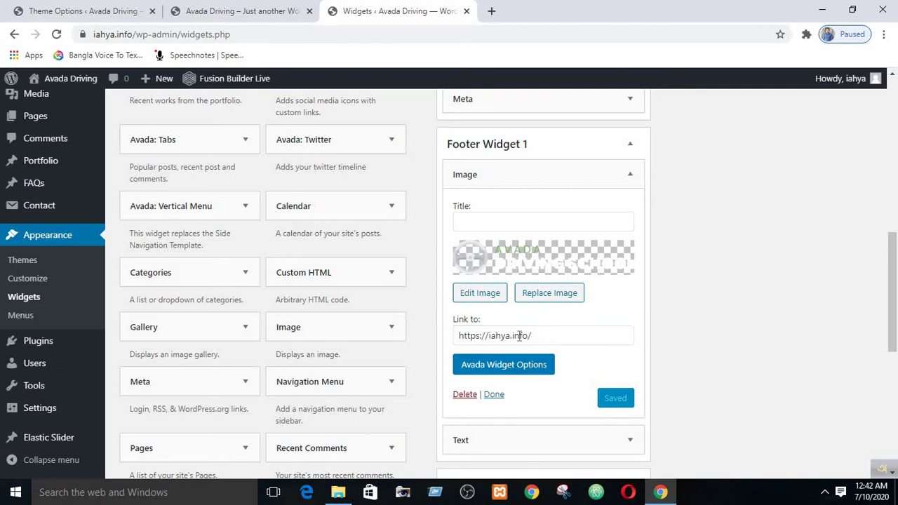
triple_click(516, 338)
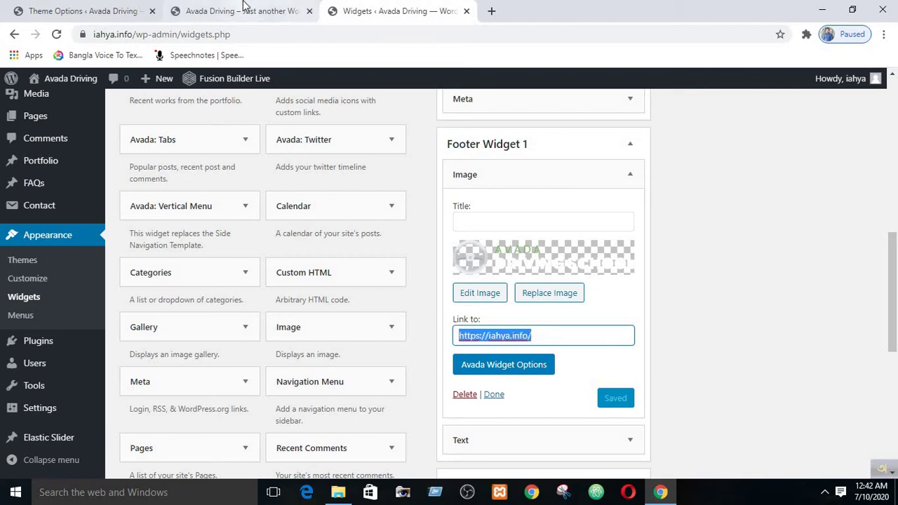
left_click(238, 11)
scroll(175, 140, "up", 5)
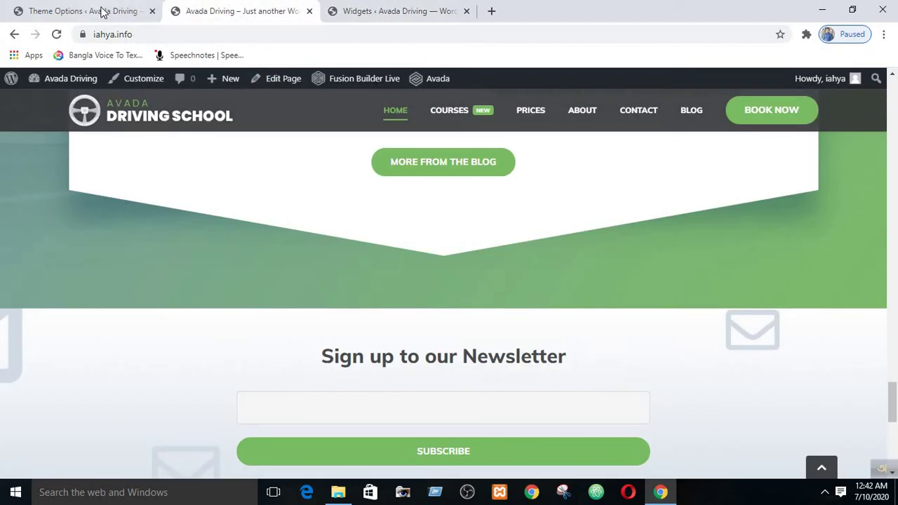
double_click(128, 35)
triple_click(128, 35)
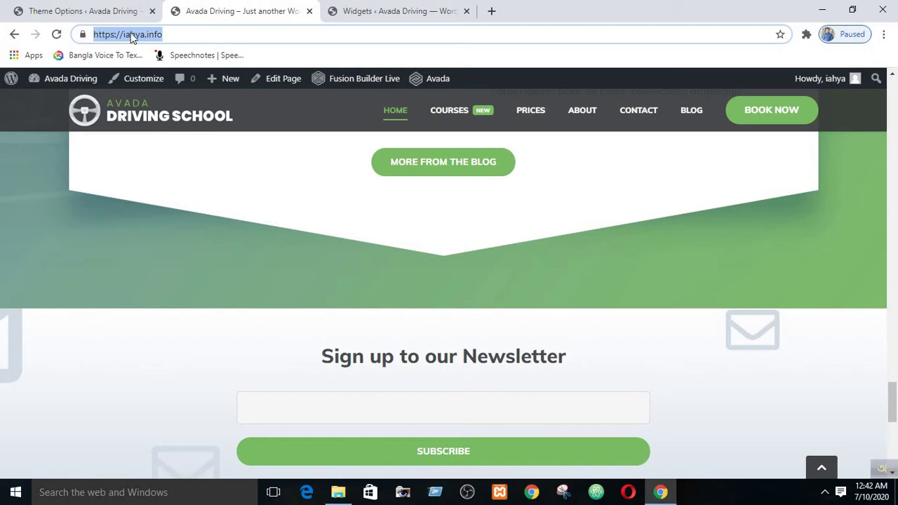
left_click(385, 11)
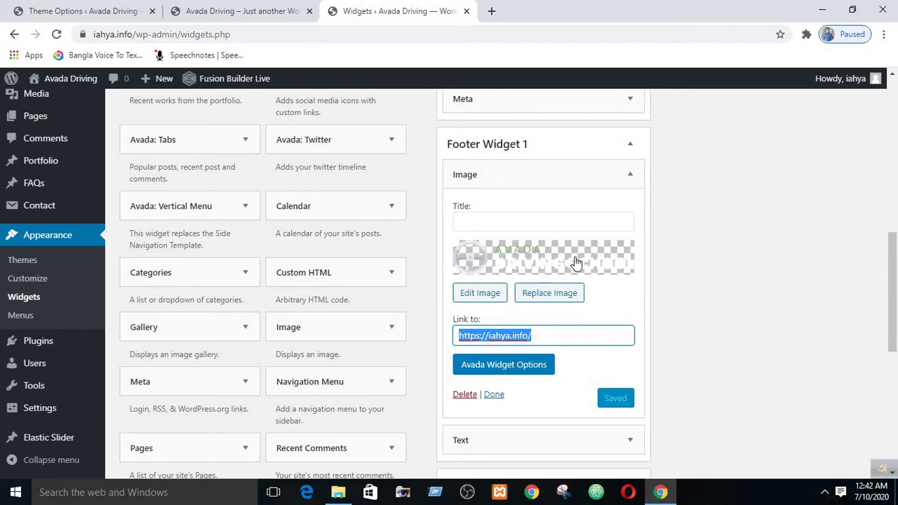
left_click(695, 260)
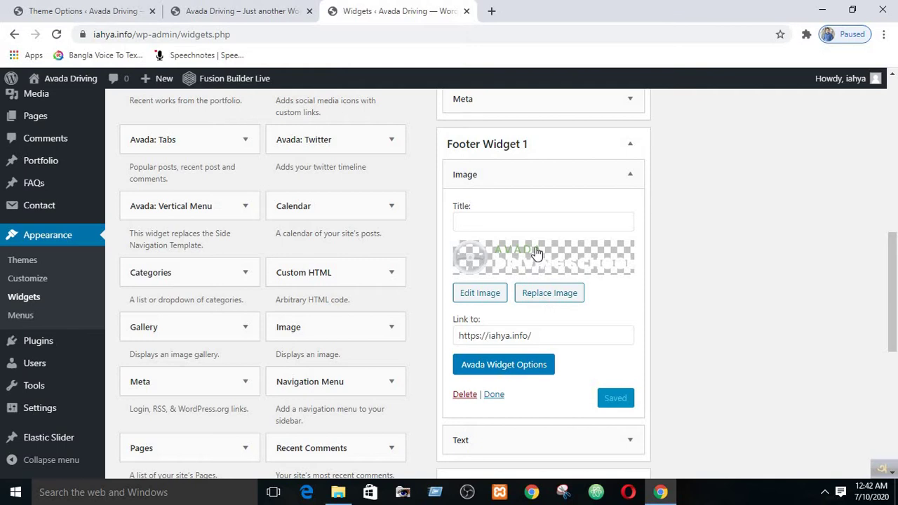
- Swap the Footer Widget 1 logo for avada-drivers-logo-1x.png from the Media Library
left_click(562, 296)
left_click(242, 135)
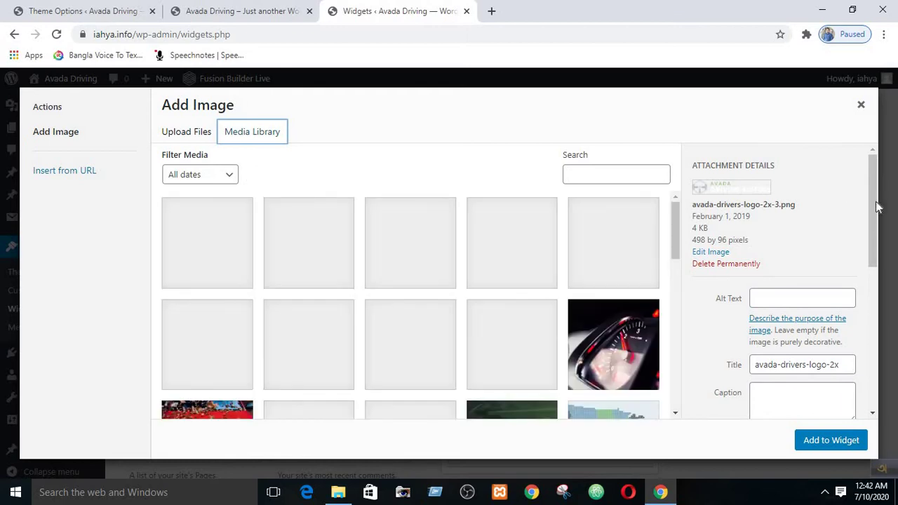
left_click_drag(875, 202, 873, 225)
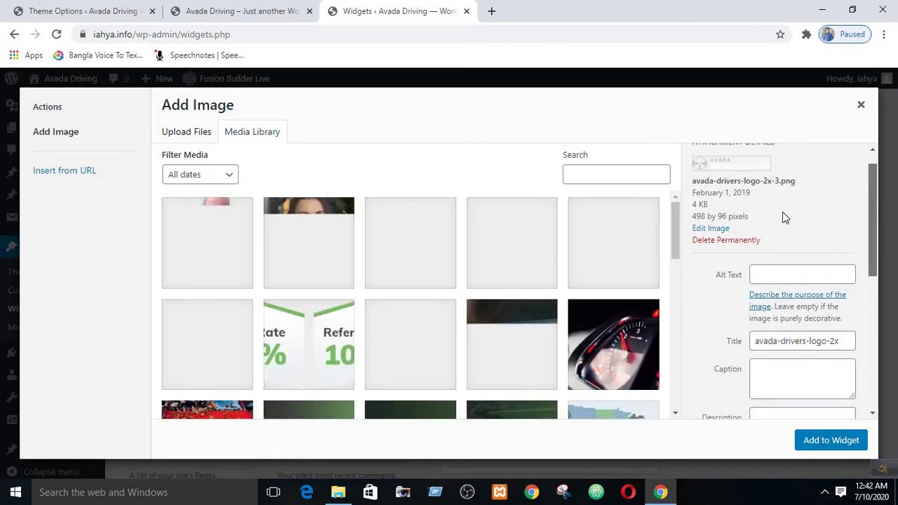
left_click_drag(675, 224, 678, 263)
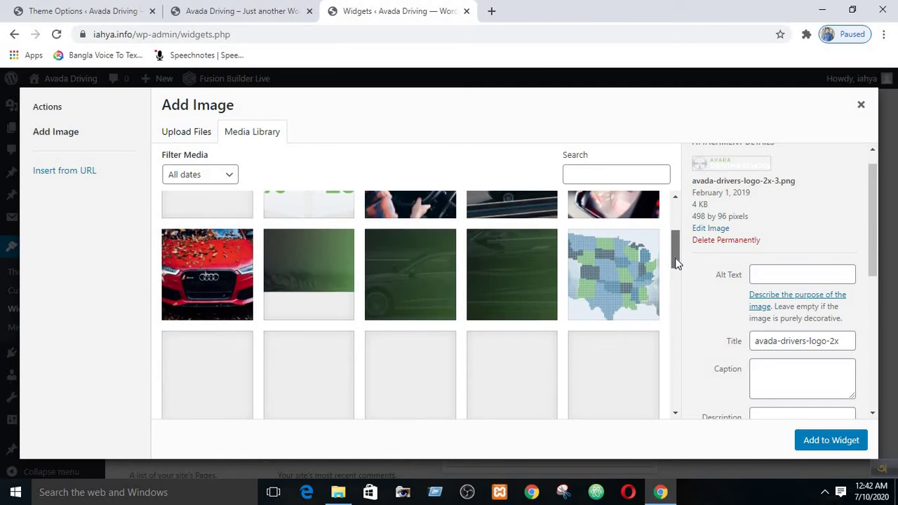
left_click_drag(677, 263, 678, 230)
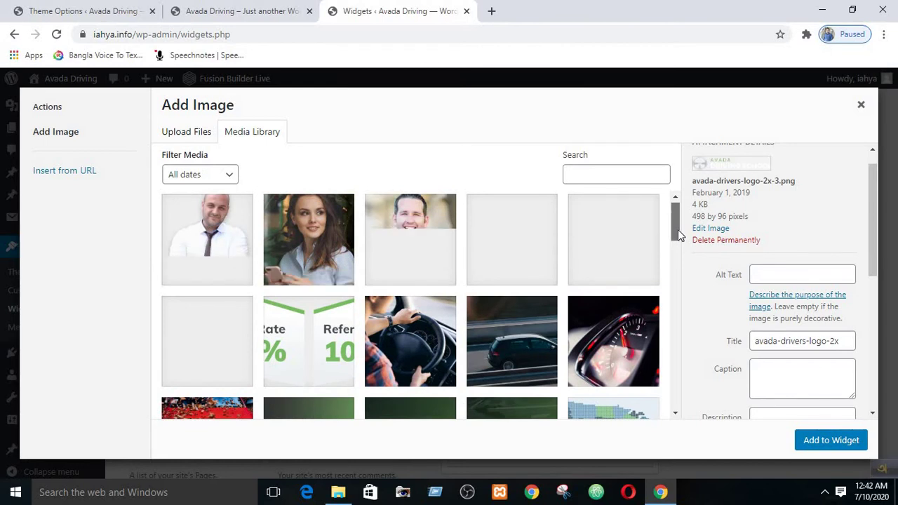
left_click_drag(677, 230, 672, 327)
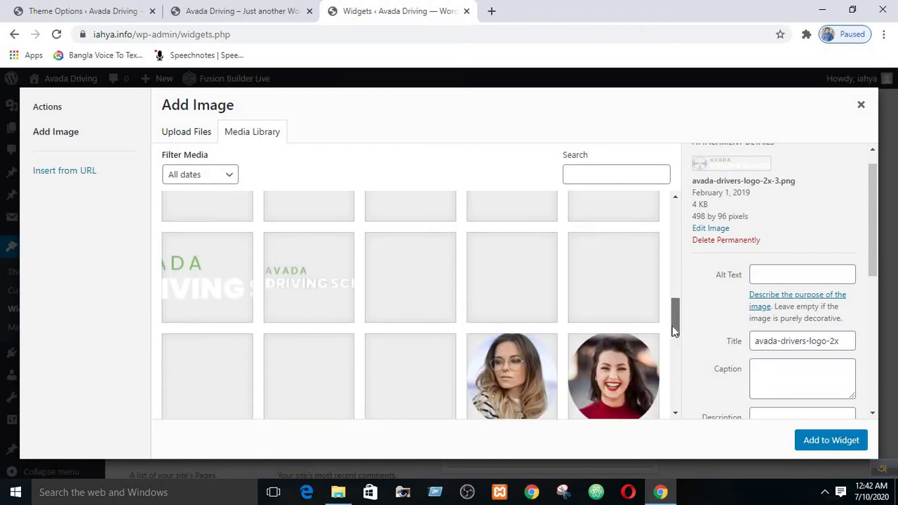
left_click(296, 275)
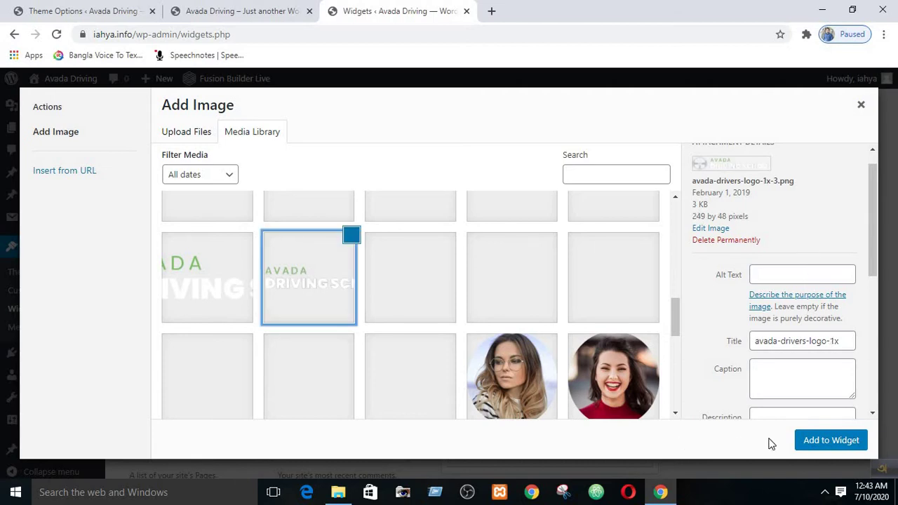
left_click(815, 451)
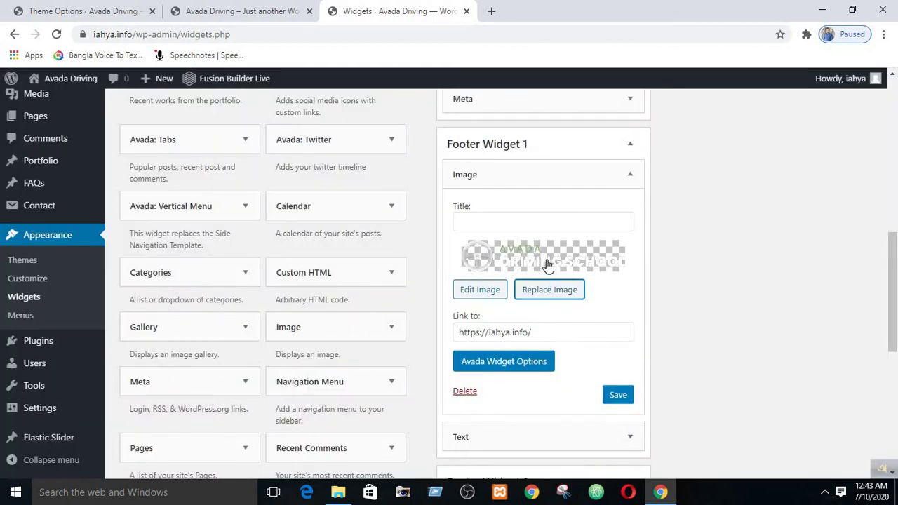
- Save the Image widget with the 1x logo and reload the live site to view its footer
left_click(619, 395)
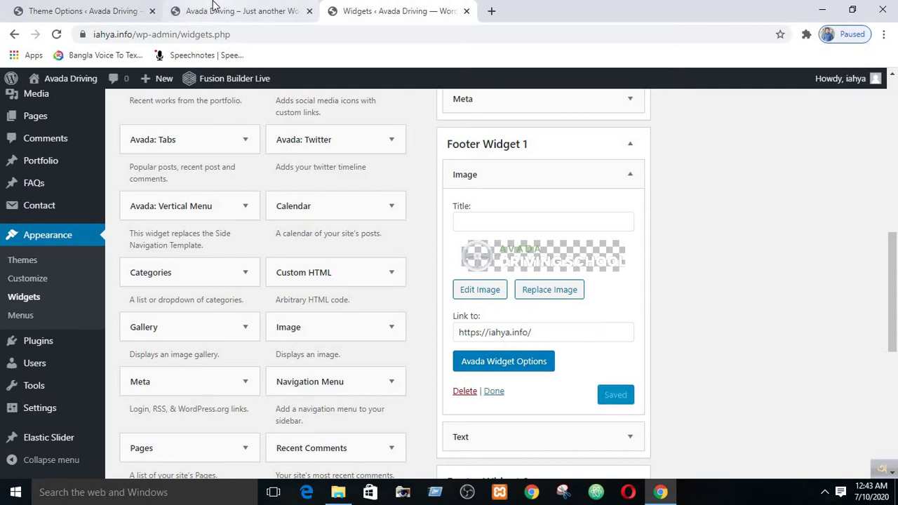
left_click(258, 10)
scroll(225, 243, "down", 1)
scroll(225, 243, "down", 5)
scroll(227, 248, "up", 4)
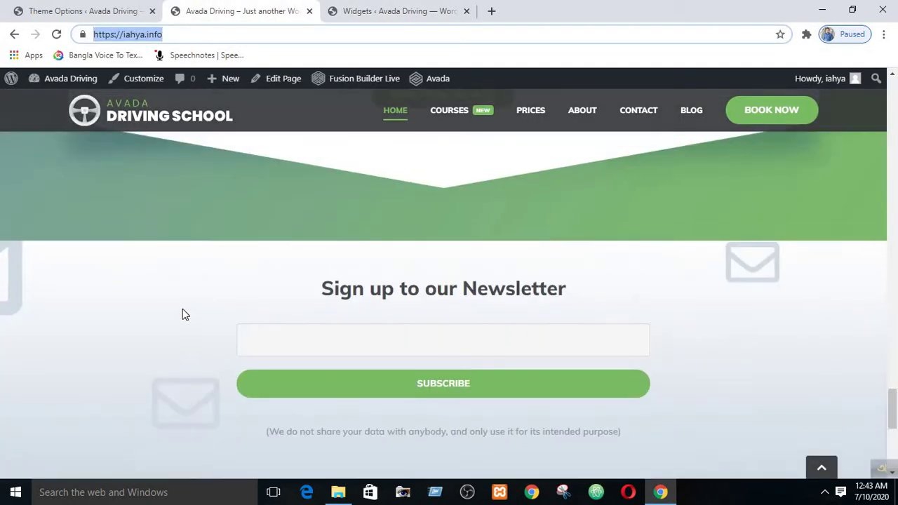
scroll(183, 313, "down", 2)
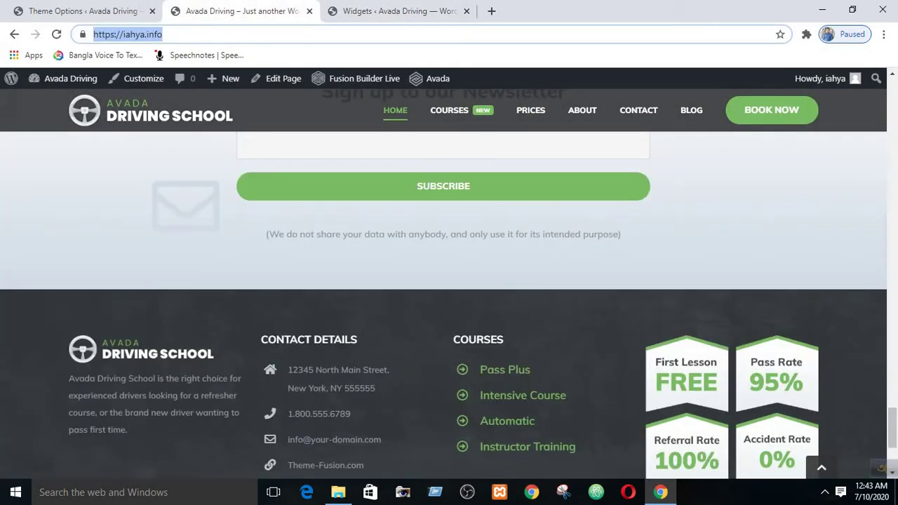
left_click(57, 35)
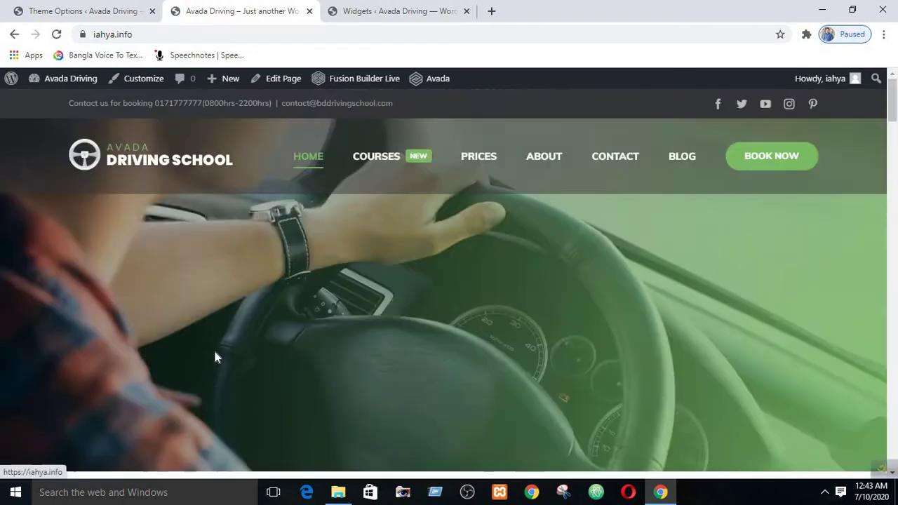
scroll(223, 322, "up", 2)
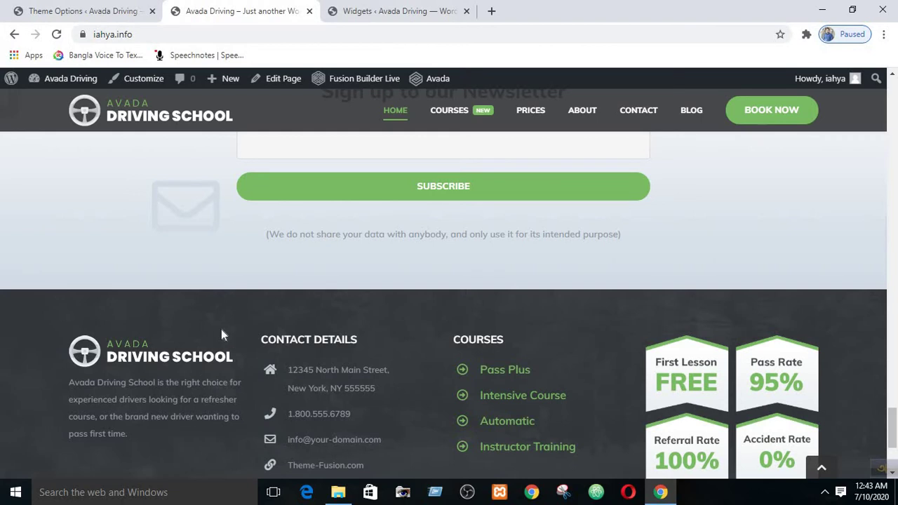
left_click(363, 10)
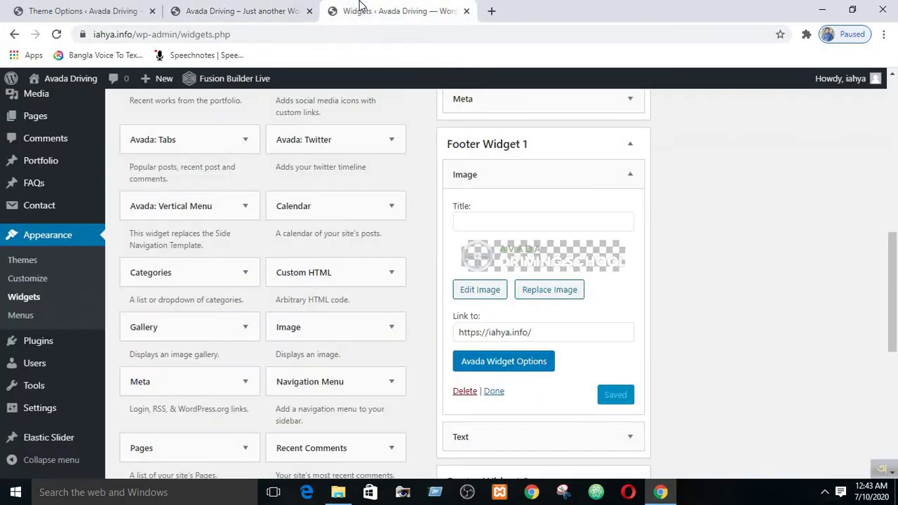
- Collapse the Image widget, open the Text widget to read its school description paragraph, then collapse it
left_click(630, 174)
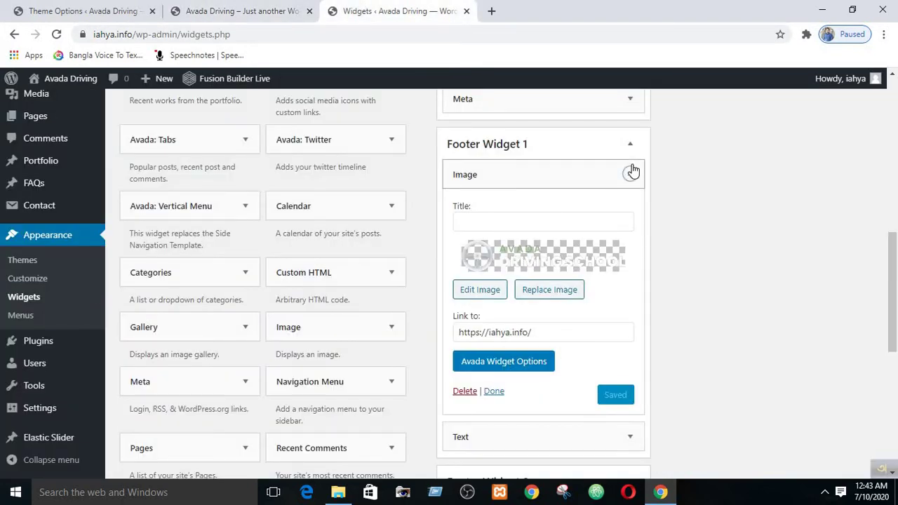
left_click(628, 212)
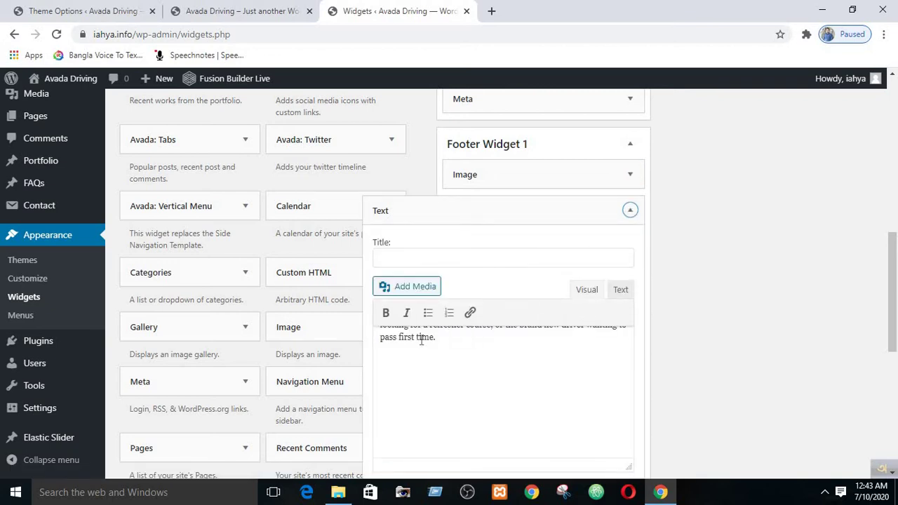
triple_click(421, 338)
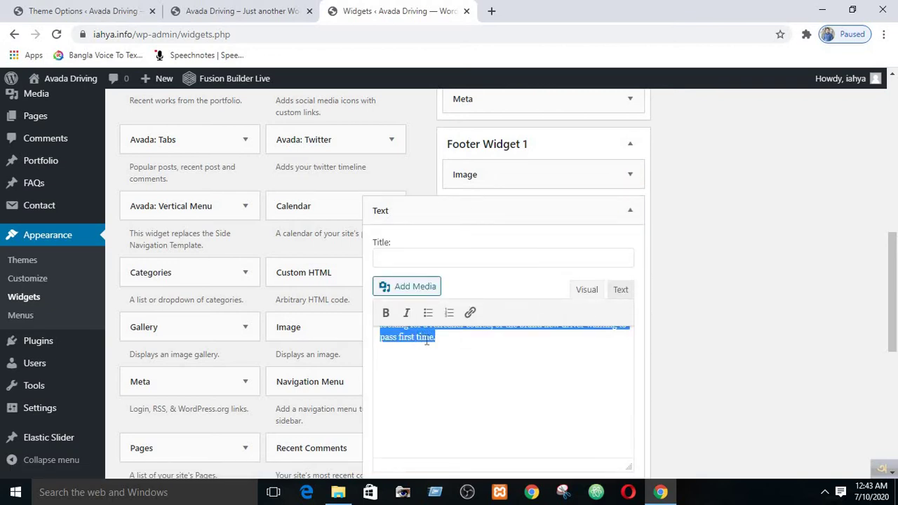
scroll(513, 192, "down", 3)
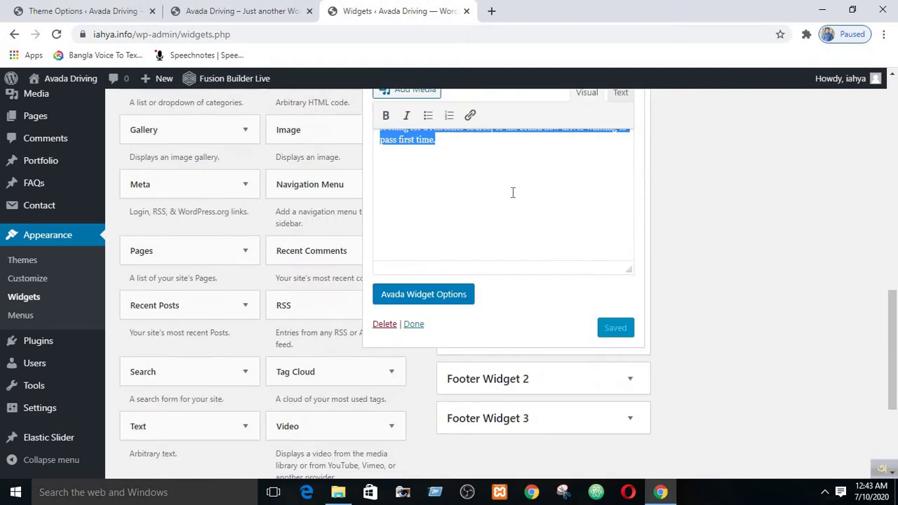
scroll(512, 191, "up", 3)
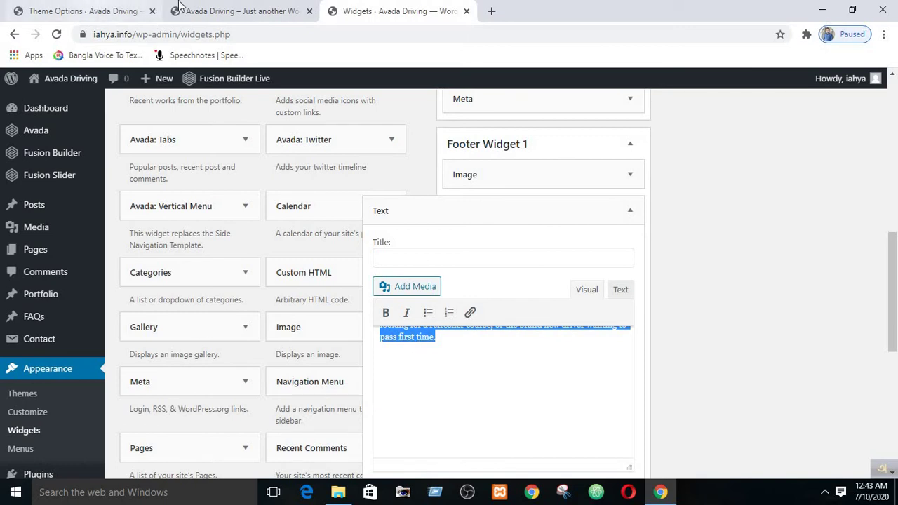
left_click(630, 212)
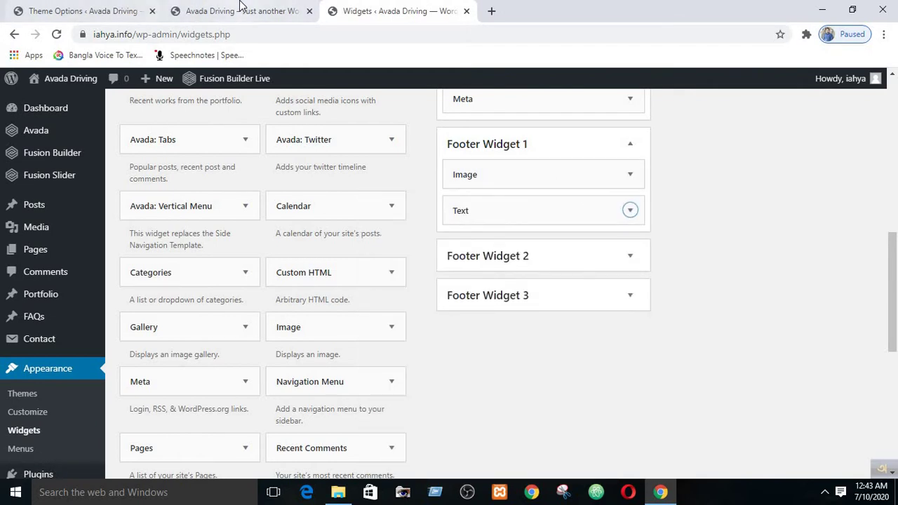
left_click(242, 11)
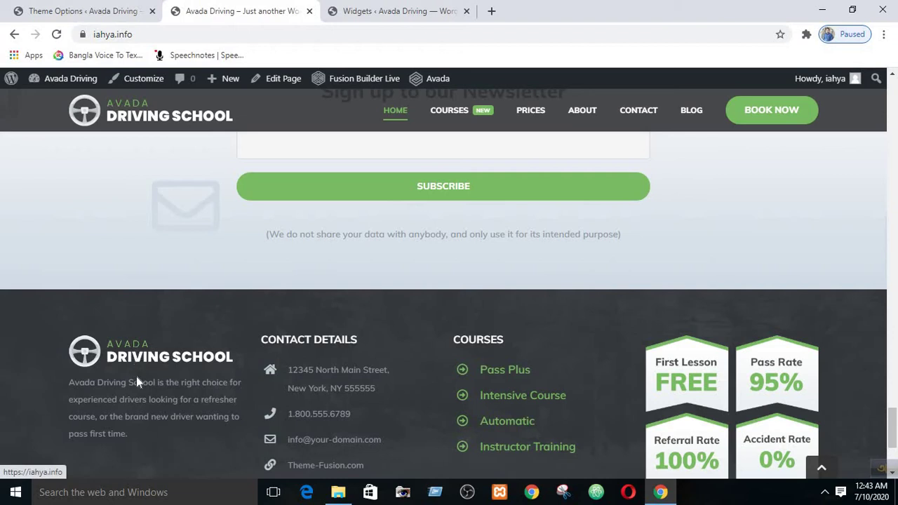
scroll(233, 356, "down", 3)
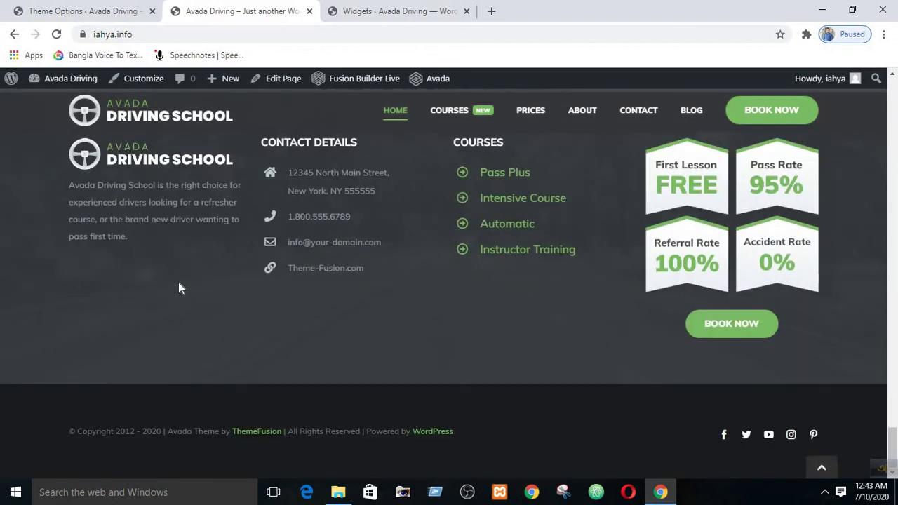
scroll(178, 286, "up", 10)
scroll(253, 292, "down", 5)
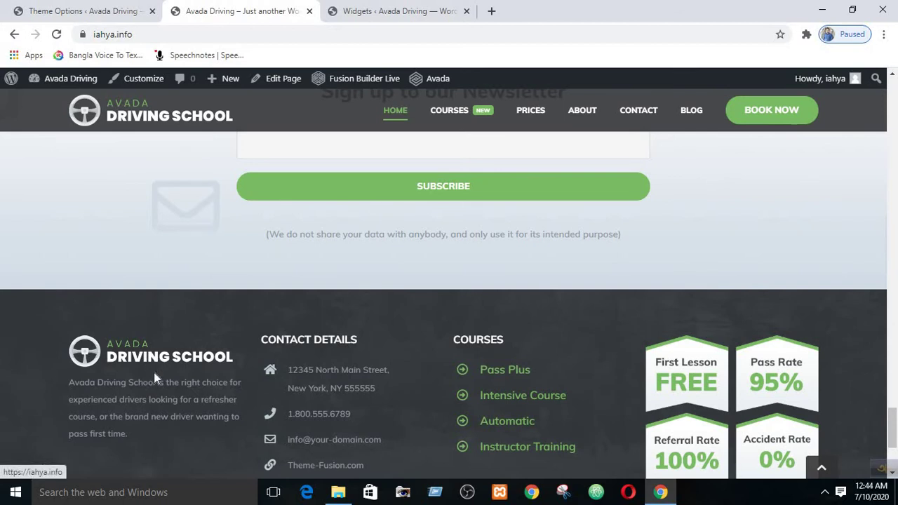
left_click(393, 11)
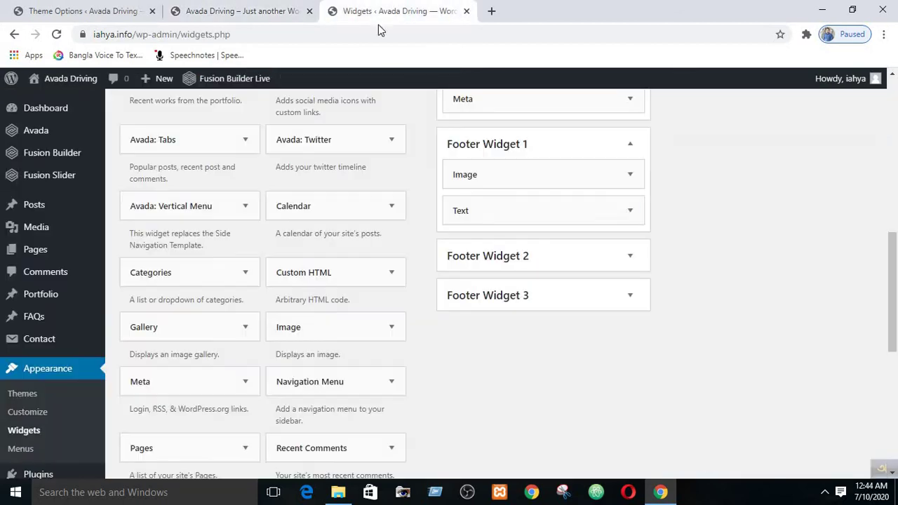
- Expand the footer Text widget, dismiss the Custom HTML notice, and toggle the Visual and Text views
left_click(631, 212)
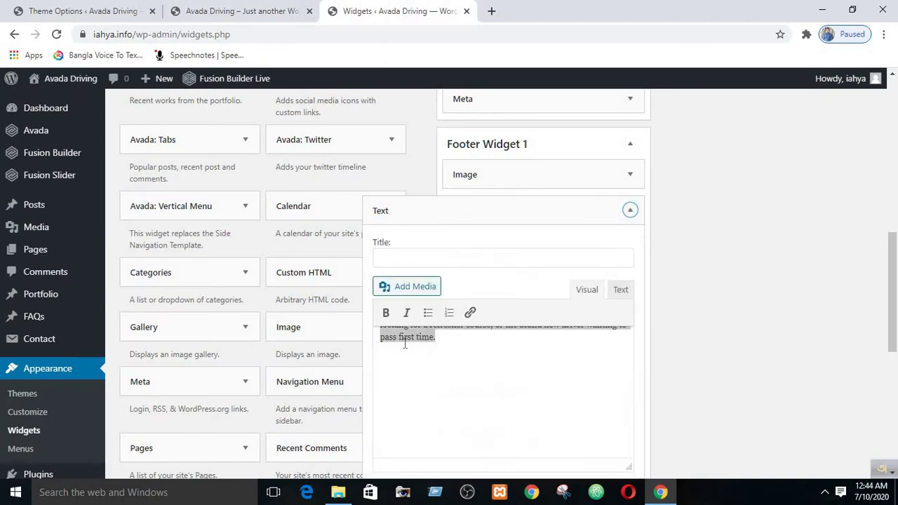
left_click(621, 291)
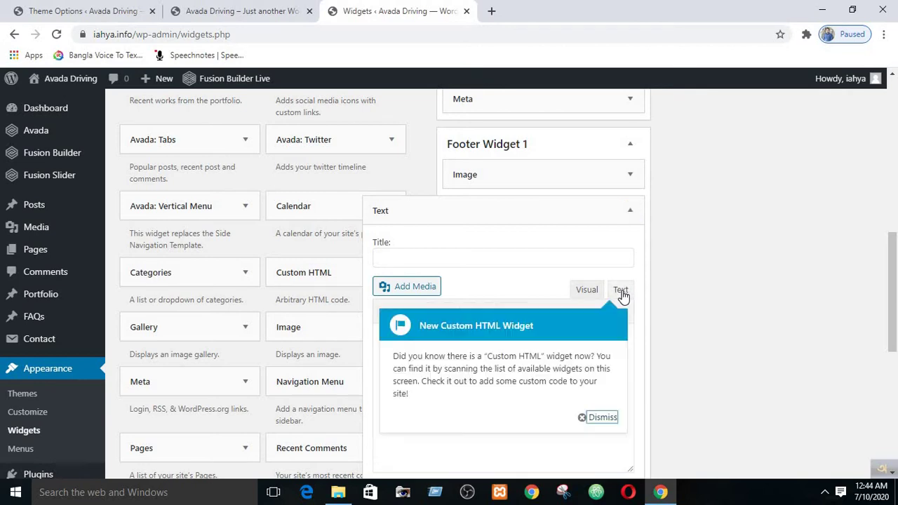
left_click(592, 417)
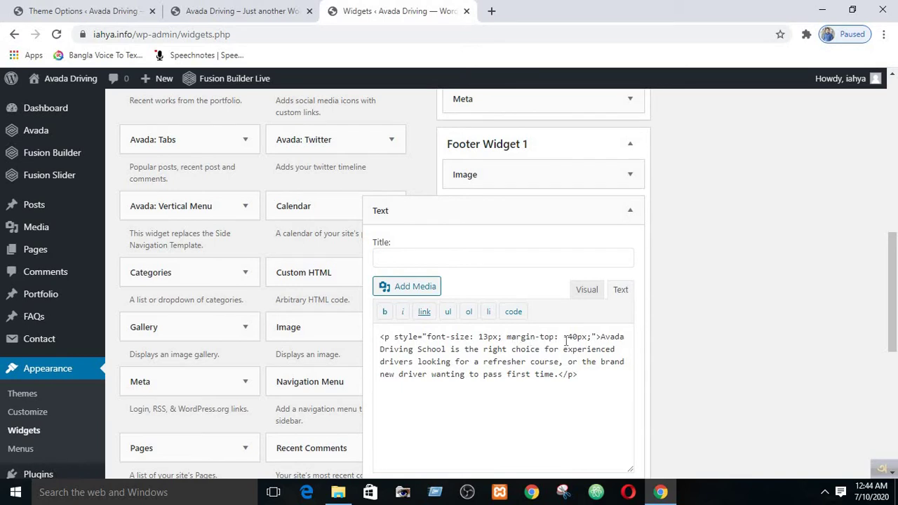
left_click(586, 290)
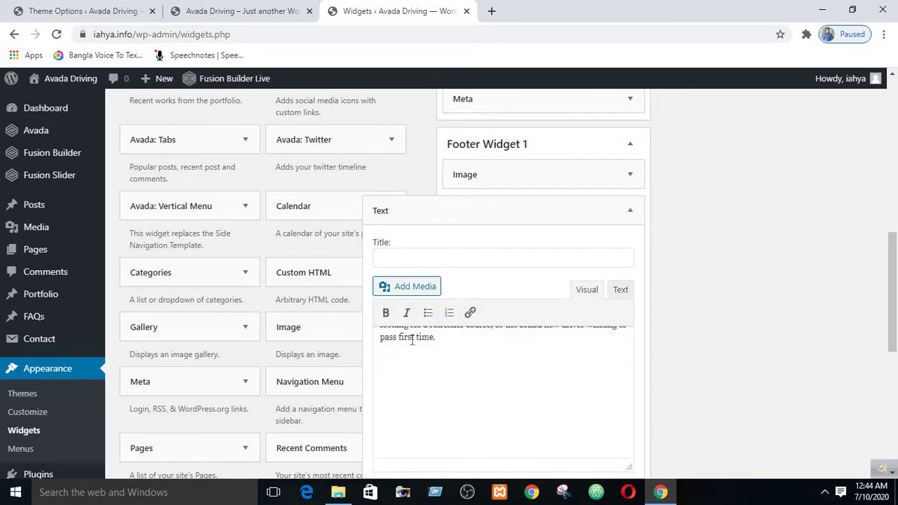
left_click(621, 290)
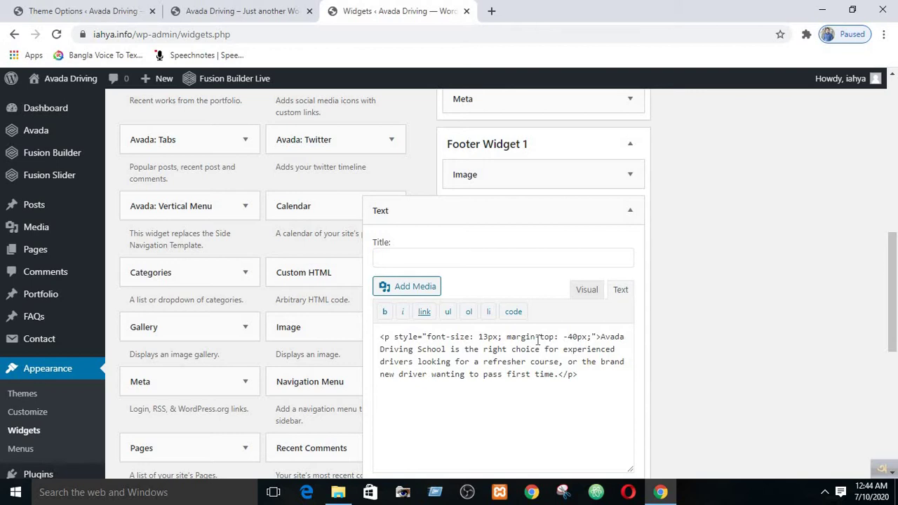
left_click(586, 292)
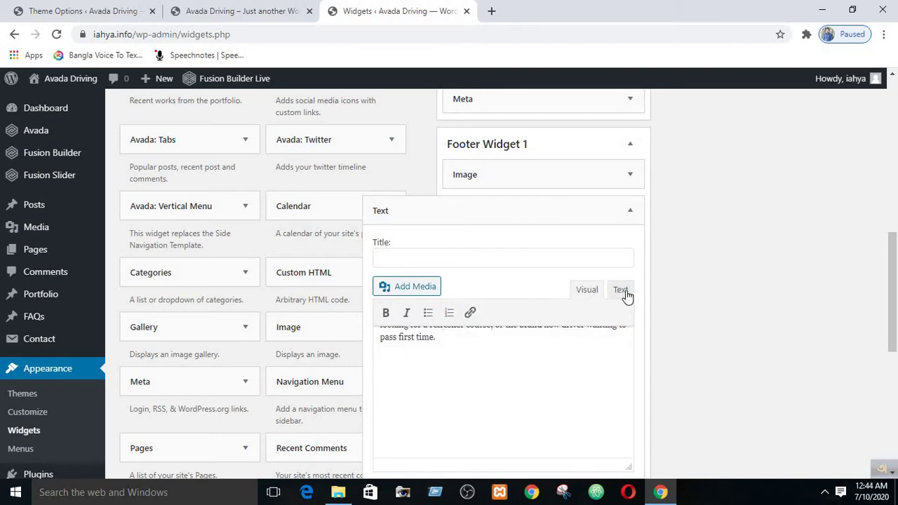
- Select the school description sentence inside the paragraph's HTML source
triple_click(426, 337)
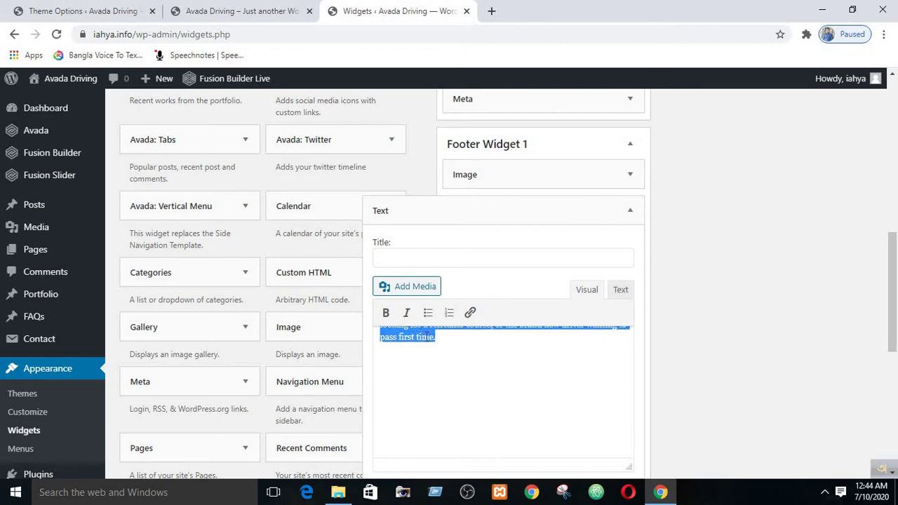
left_click(456, 374)
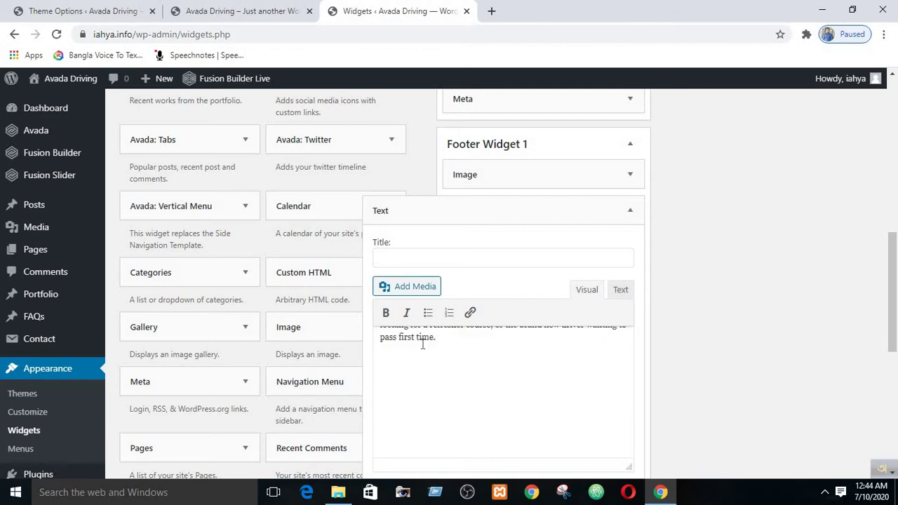
triple_click(422, 343)
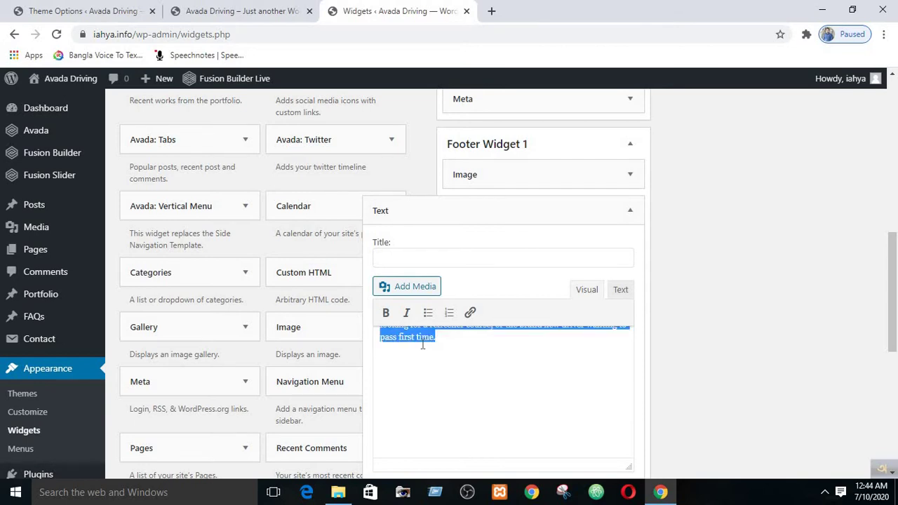
left_click(622, 293)
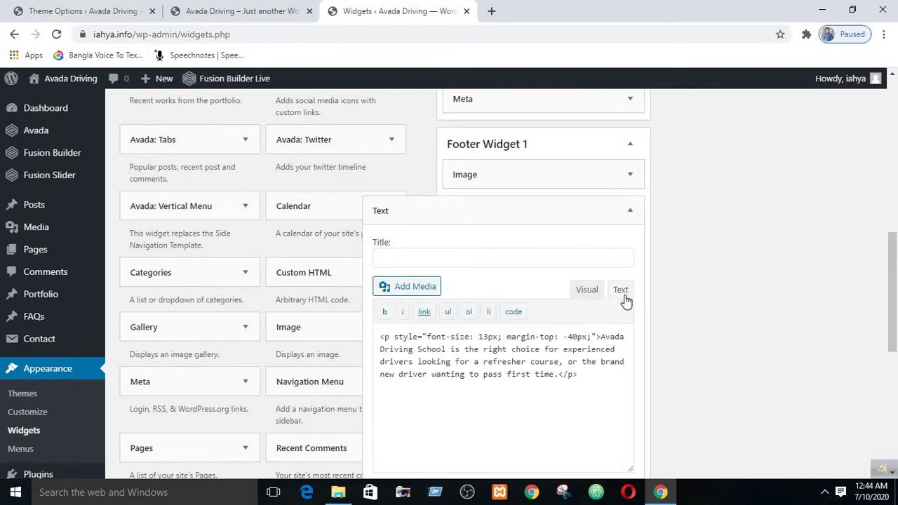
left_click(602, 337)
left_click_drag(602, 337, 557, 374)
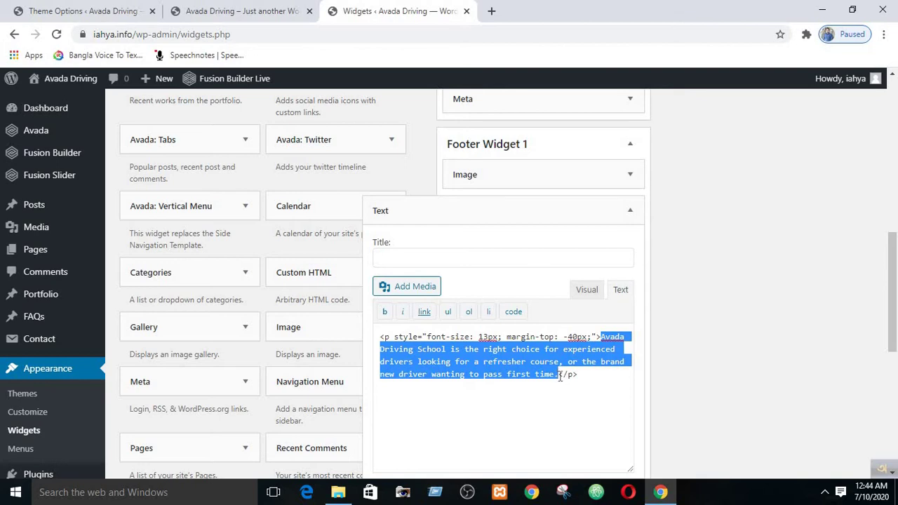
- Replace the paragraph text with 'BDdriving school is a populer driving school in bangladesh.'
key("BackSpace")
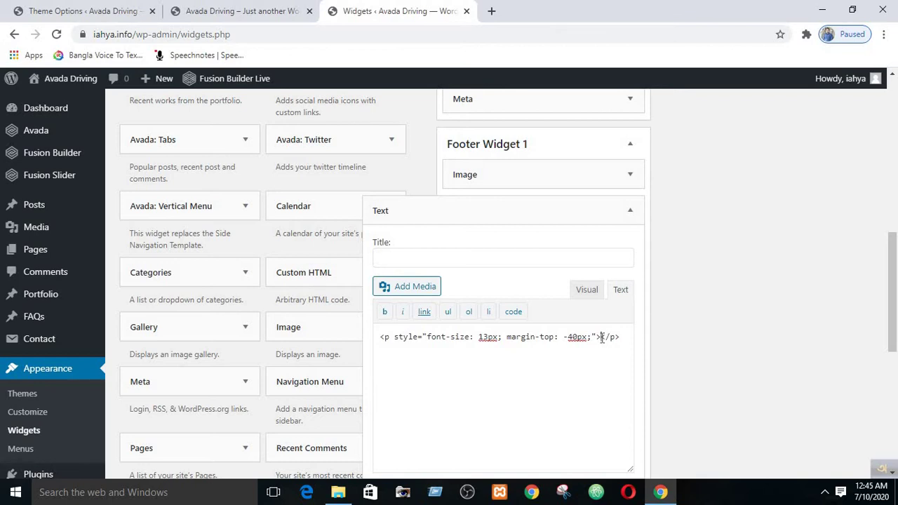
type("BDdr")
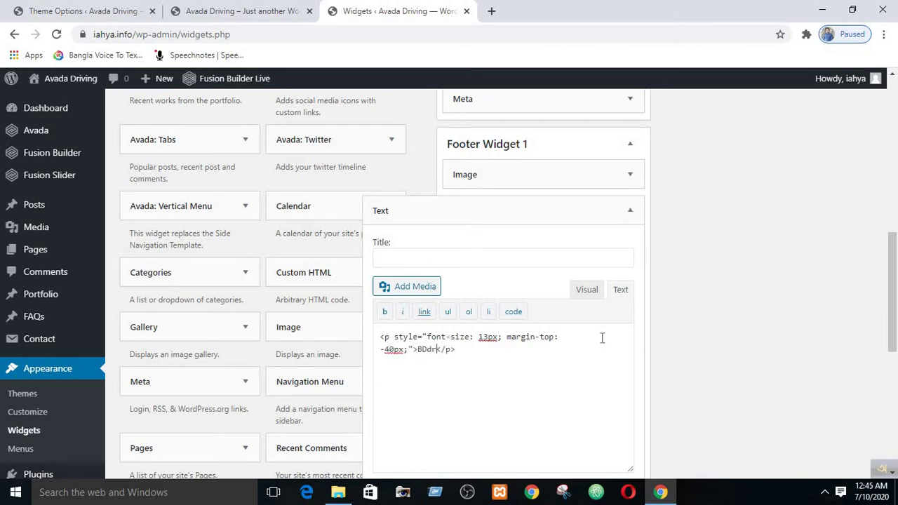
type("iving ")
type("school i")
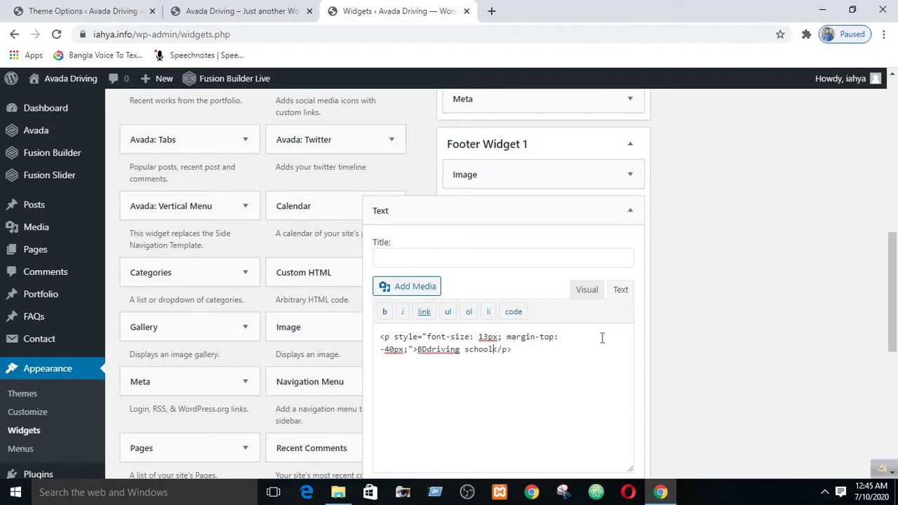
type("s an")
key("BackSpace")
key("BackSpace")
type("popu;l")
key("BackSpace")
key("BackSpace")
type("l is a populer driving school")
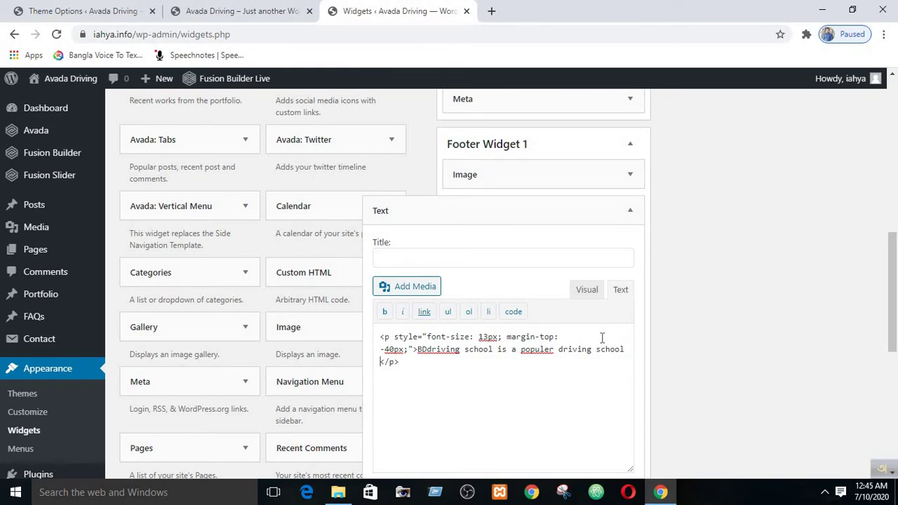
type(" in bangladesh")
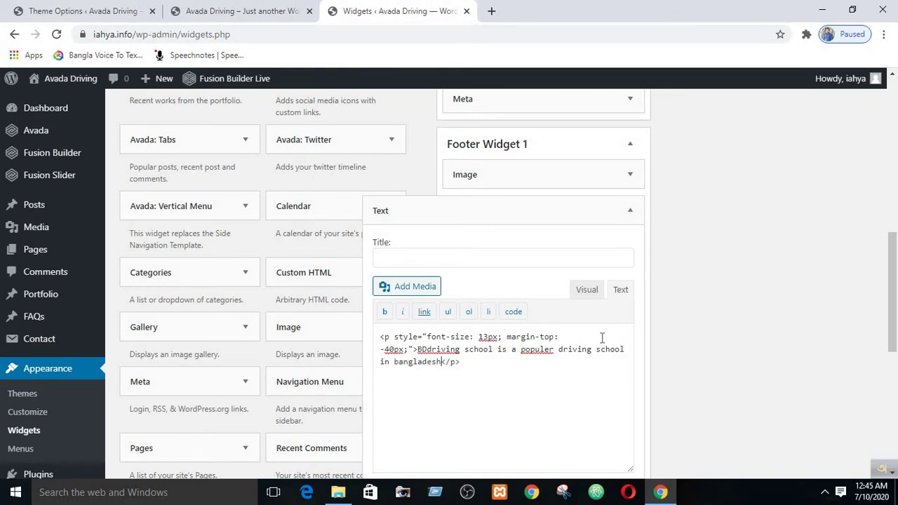
type(".")
left_click(587, 296)
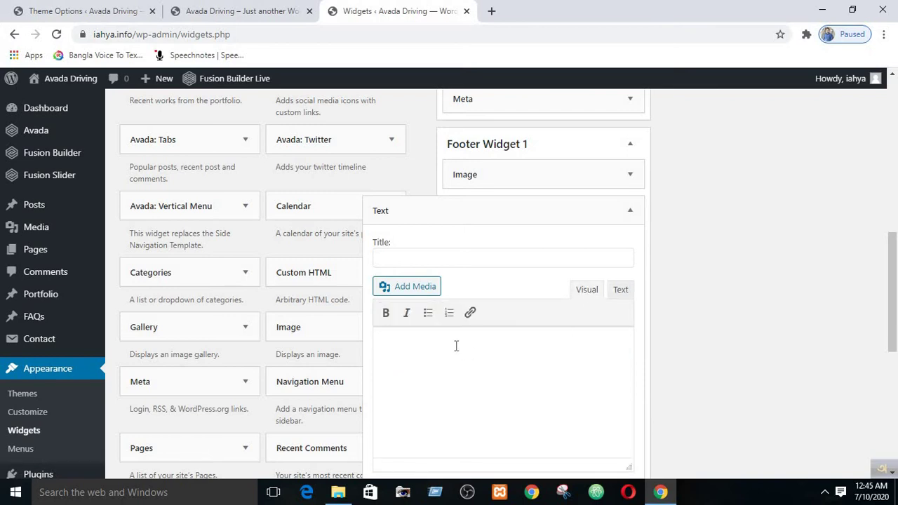
- Compare the Visual and Text views to check the new paragraph's HTML styling
left_click(620, 291)
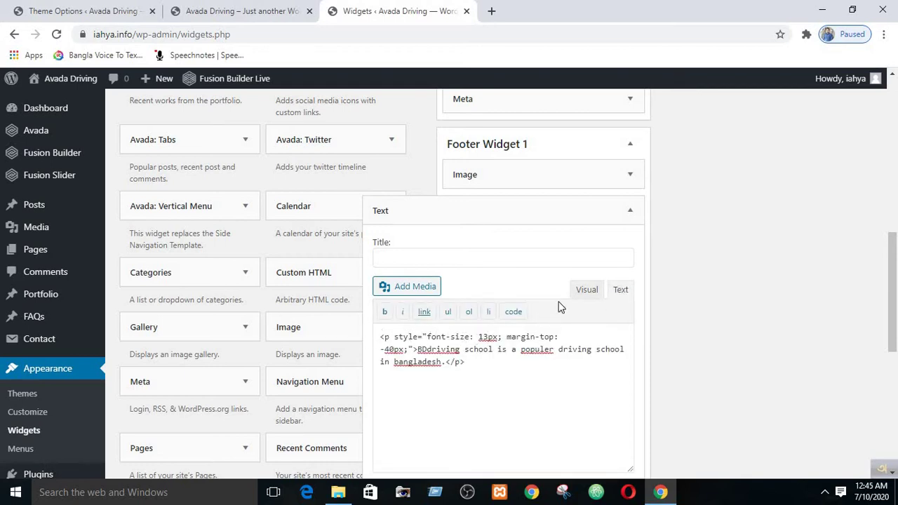
left_click(580, 291)
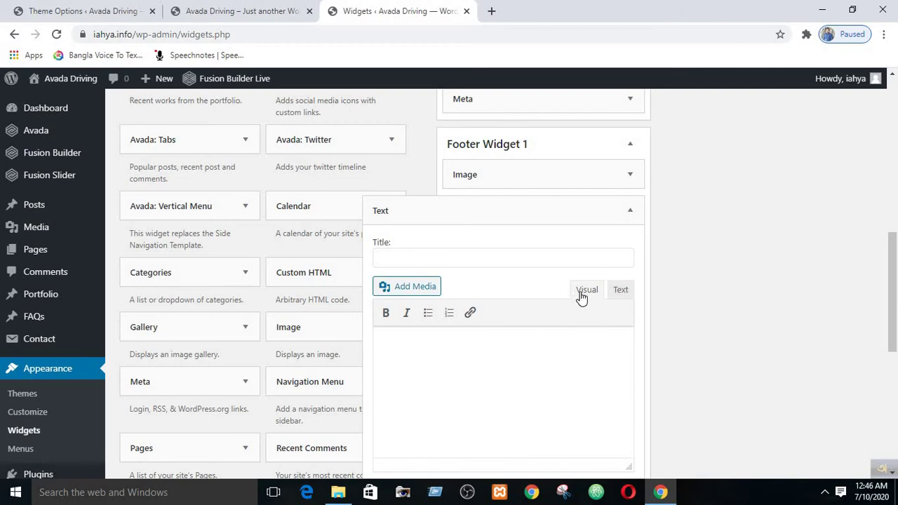
left_click(621, 292)
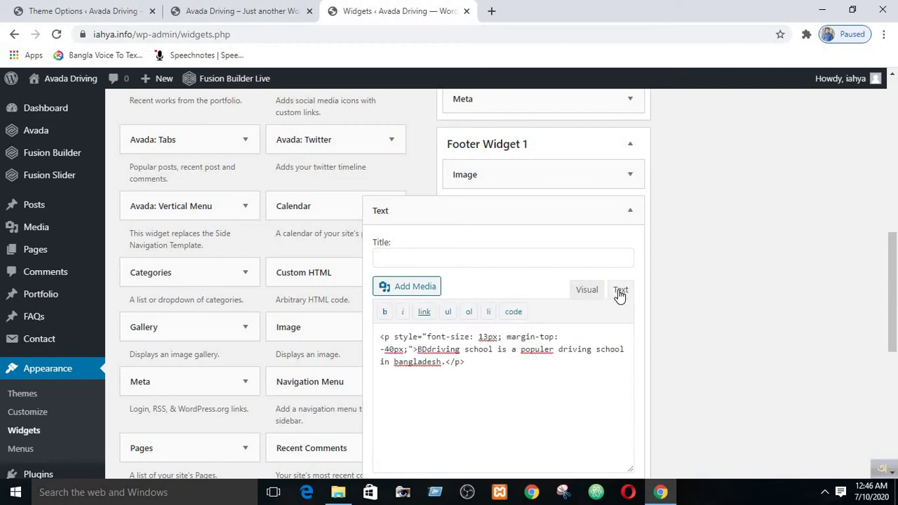
left_click(582, 291)
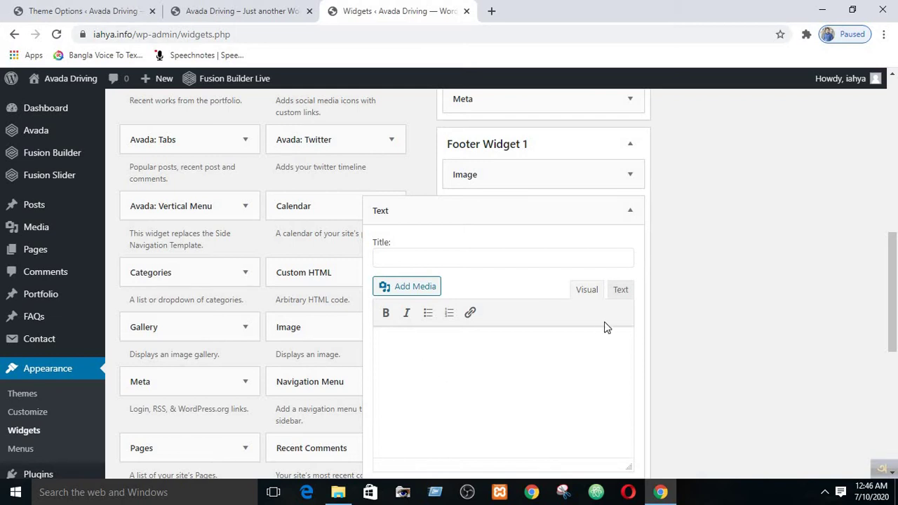
left_click(620, 290)
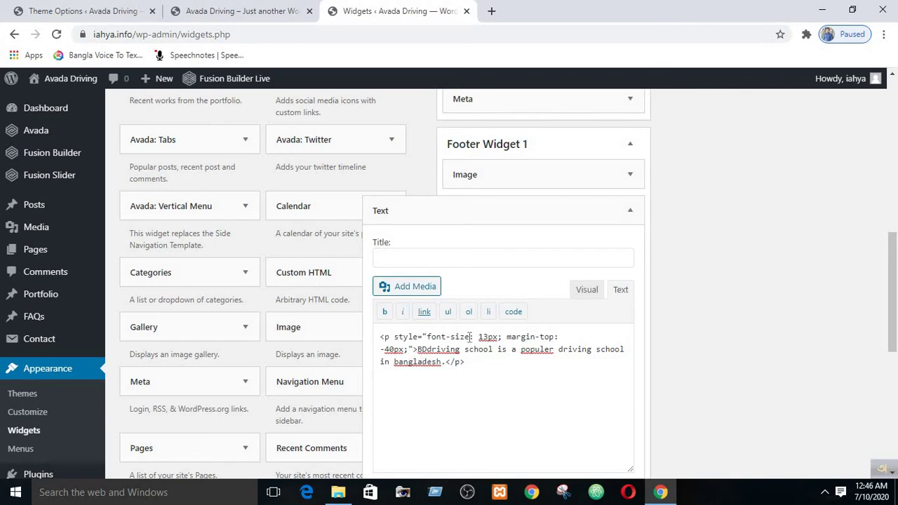
left_click_drag(394, 338, 456, 339)
left_click(582, 291)
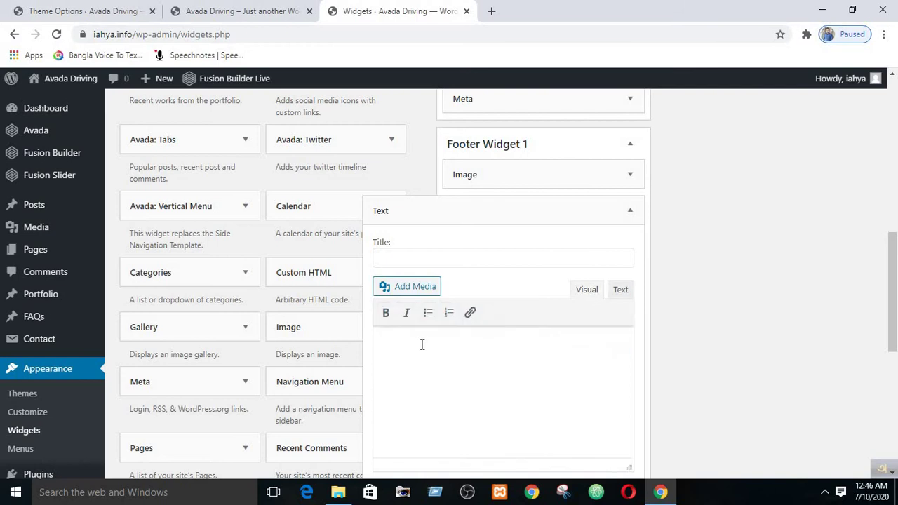
left_click(620, 290)
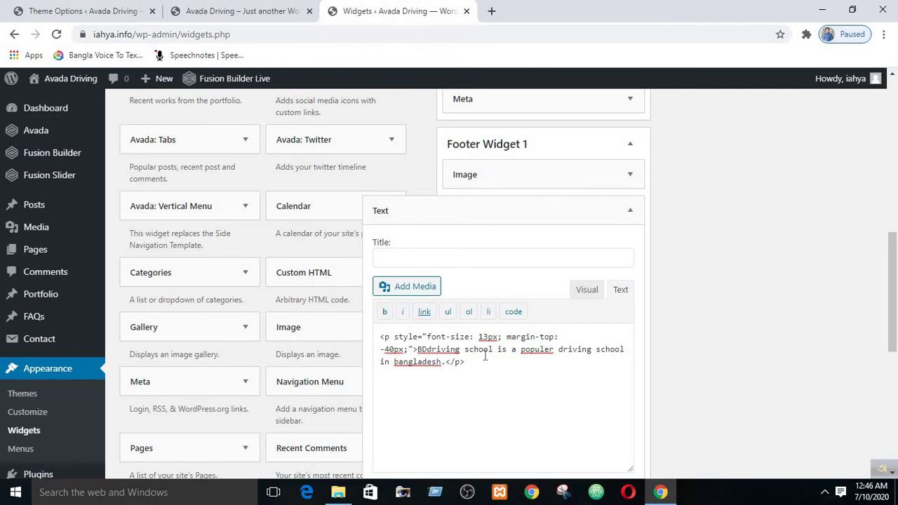
scroll(509, 373, "down", 3)
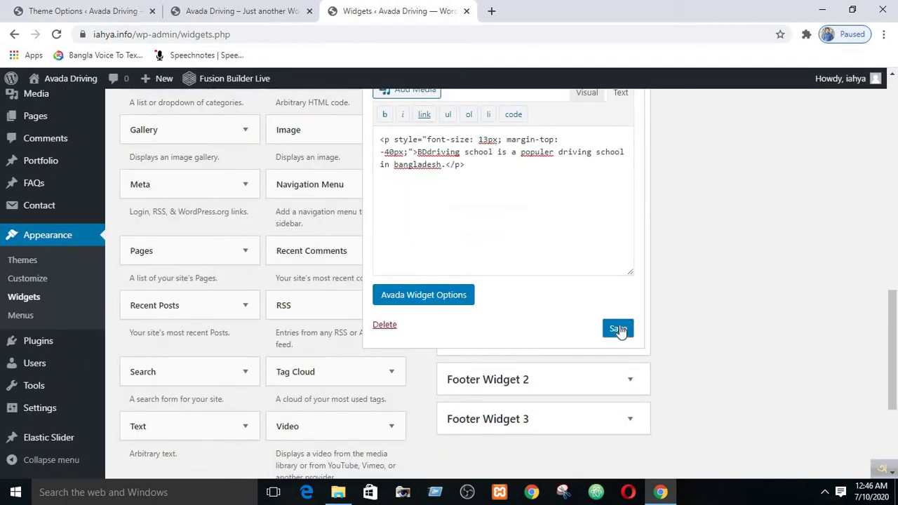
- Save the Text widget, then reload the live site and scroll to the footer's new description
left_click(606, 330)
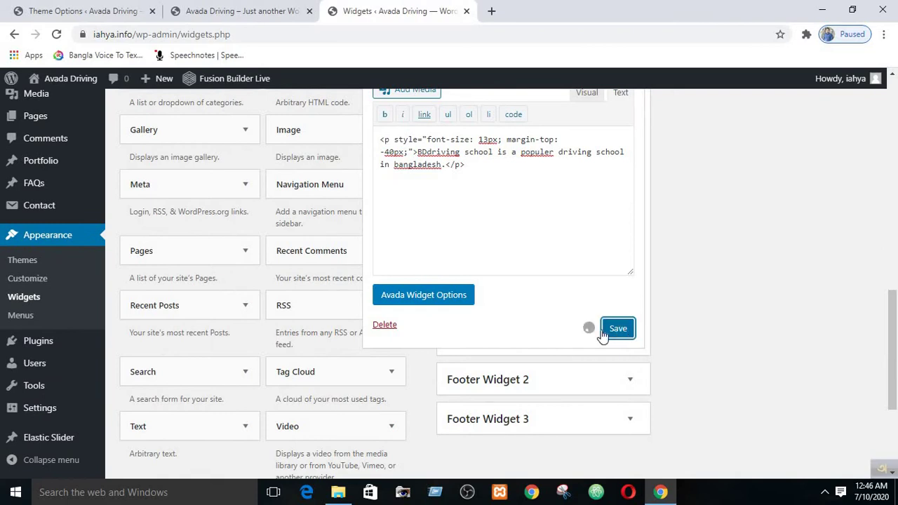
left_click(229, 9)
left_click(58, 34)
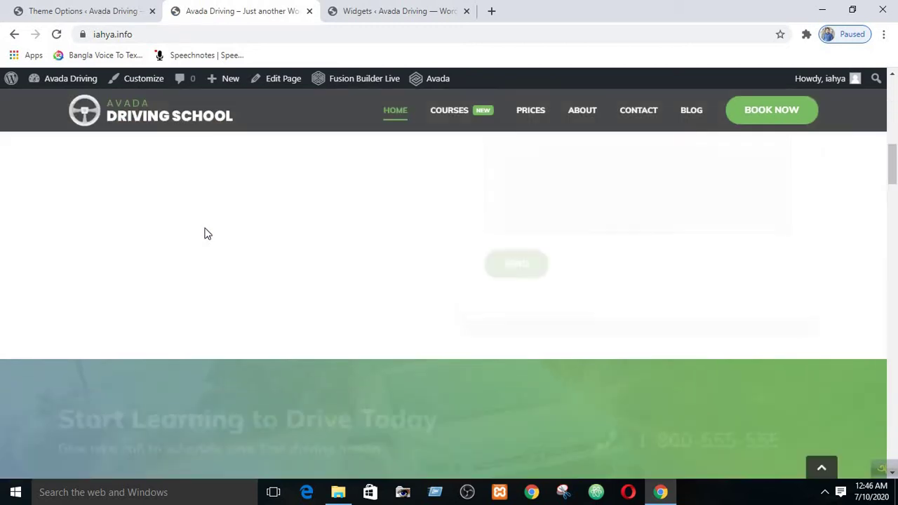
scroll(204, 233, "down", 15)
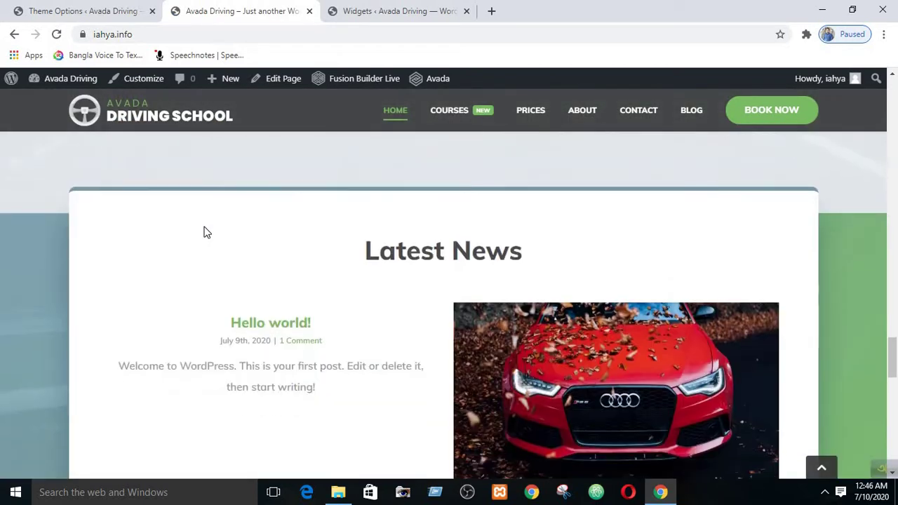
scroll(205, 233, "down", 10)
scroll(204, 233, "up", 3)
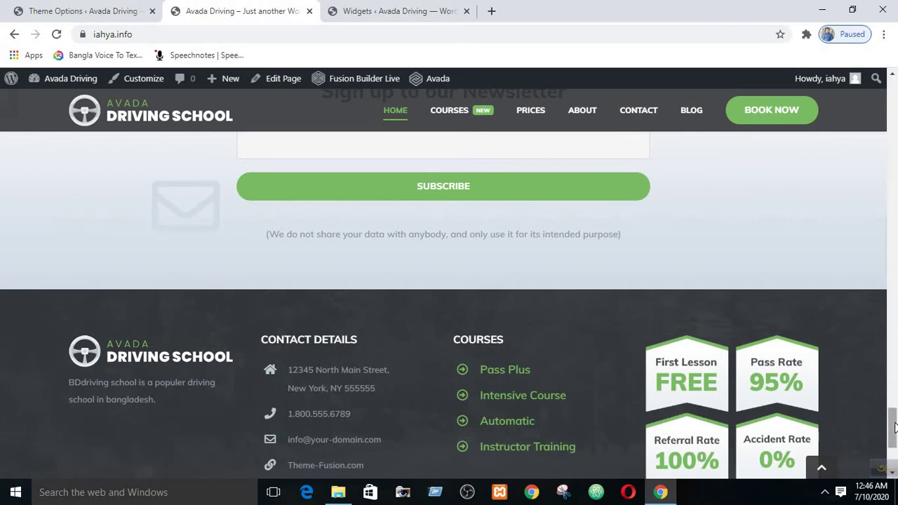
scroll(895, 420, "down", 1)
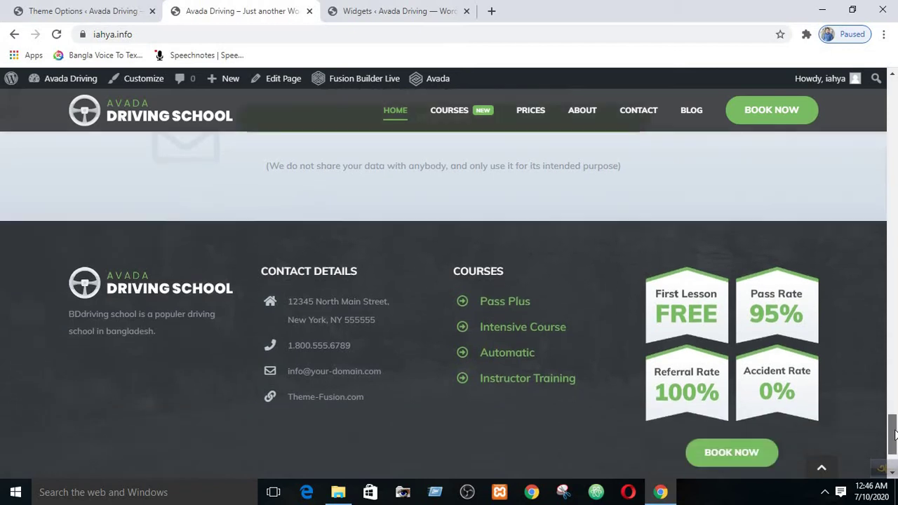
left_click_drag(262, 272, 385, 236)
left_click(308, 279)
left_click_drag(263, 273, 390, 236)
left_click(301, 293)
left_click_drag(287, 301, 375, 319)
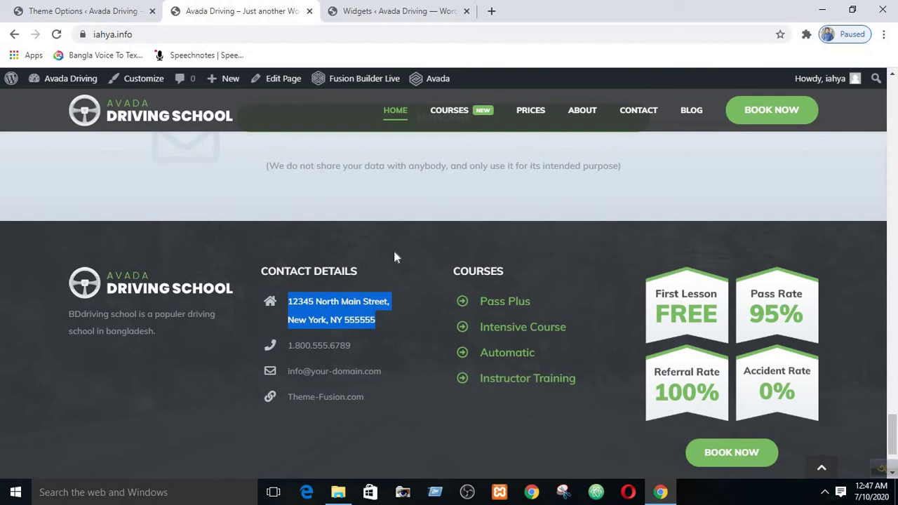
left_click(289, 295)
left_click_drag(277, 292, 313, 301)
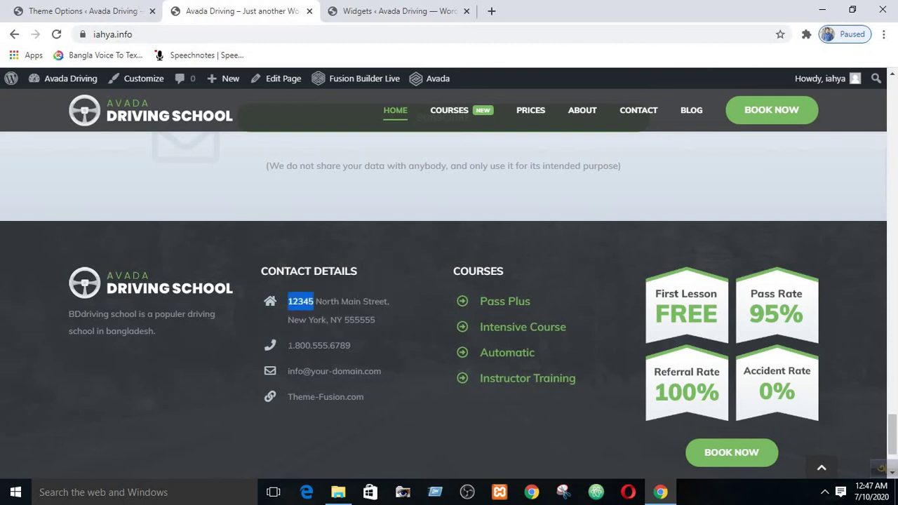
left_click_drag(288, 346, 340, 345)
left_click_drag(299, 371, 333, 371)
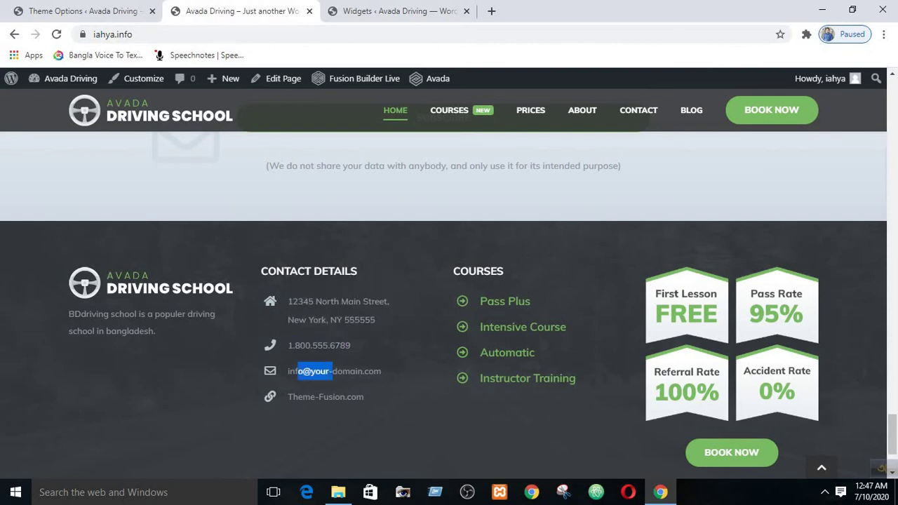
left_click_drag(288, 396, 405, 395)
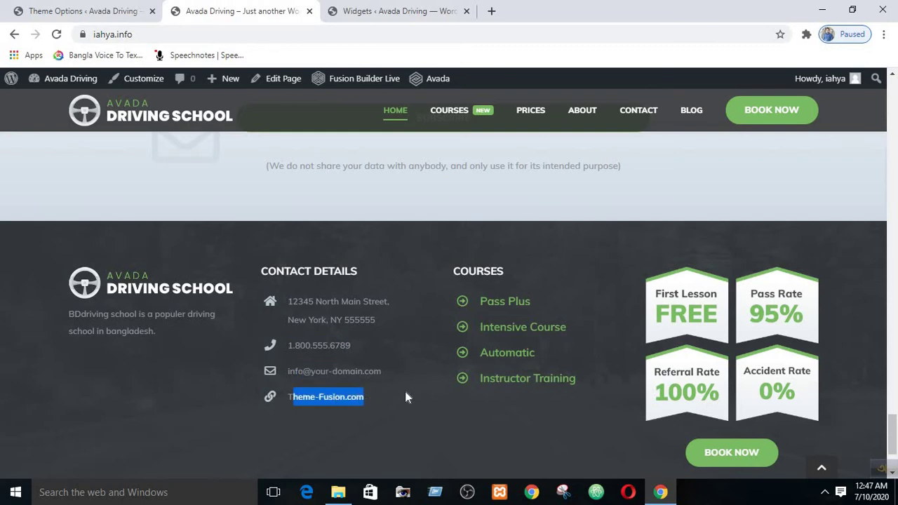
left_click(382, 388)
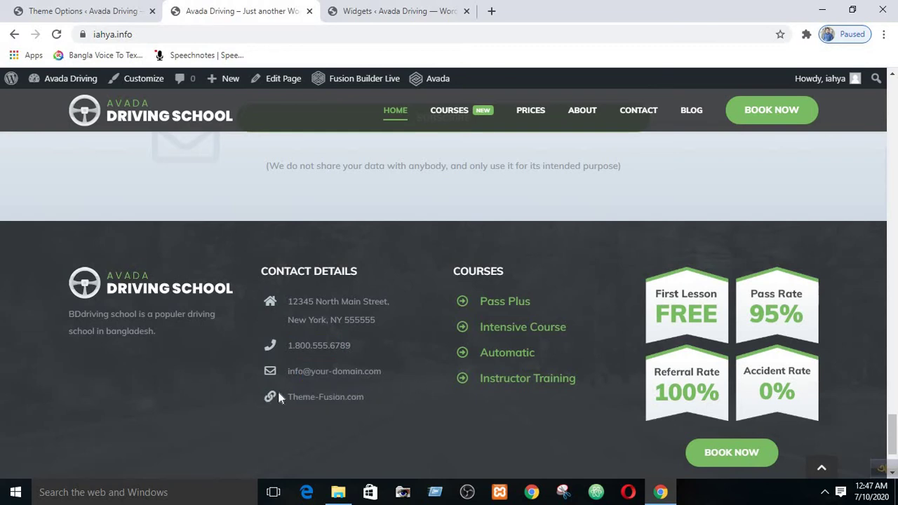
- Close the Text widget editor and expand Footer Widget 2 to show its Custom HTML widget
left_click(371, 9)
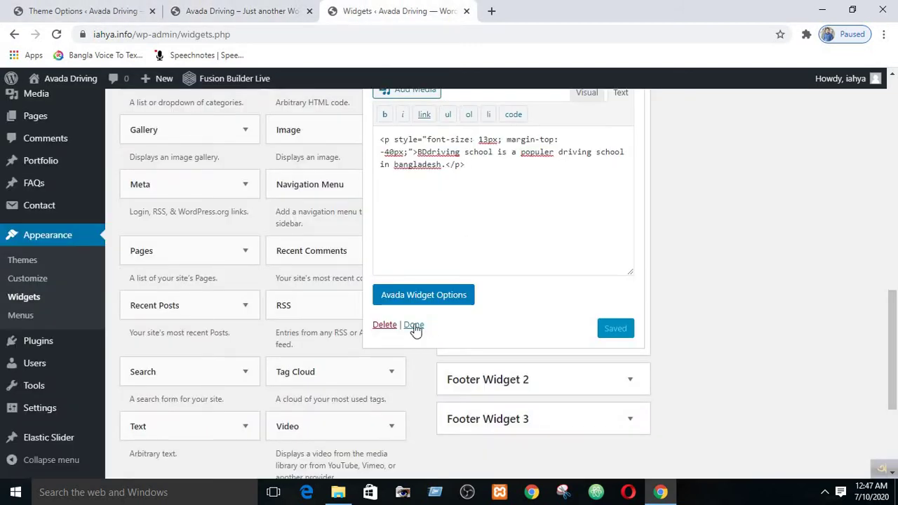
left_click(414, 324)
scroll(444, 324, "up", 2)
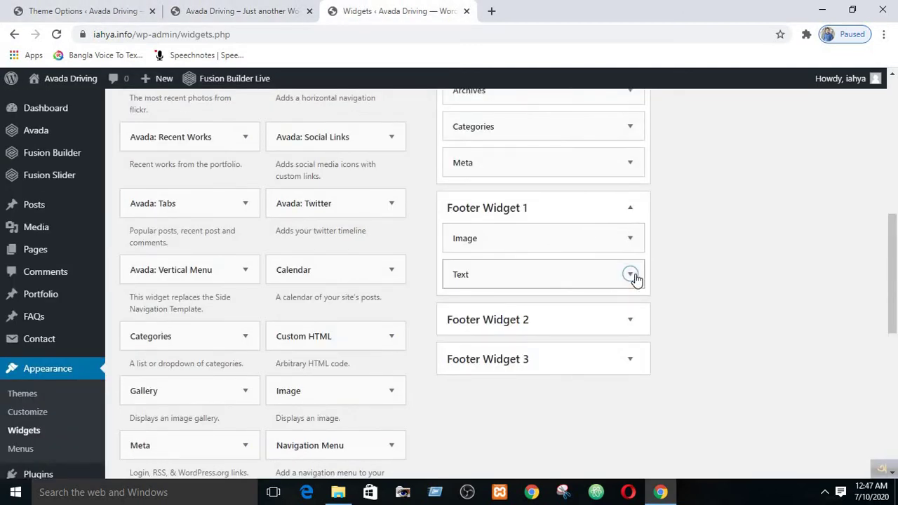
left_click(632, 320)
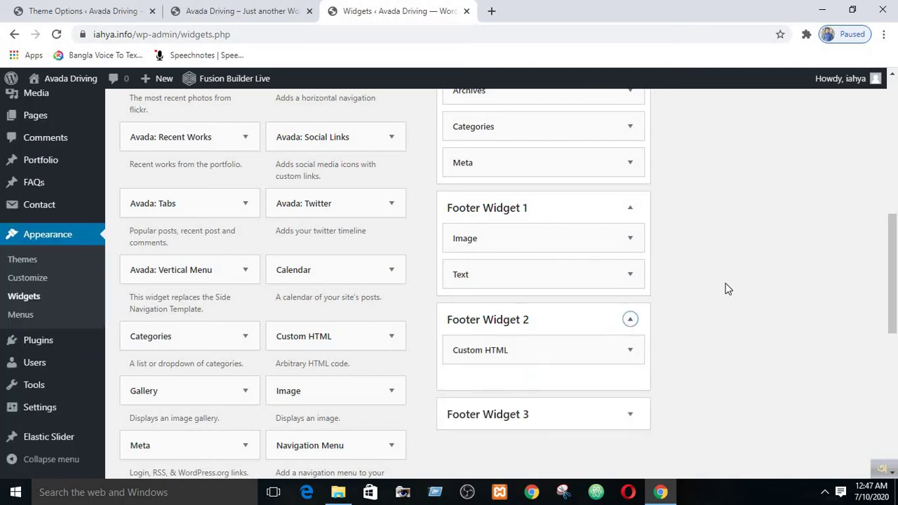
scroll(605, 239, "down", 3)
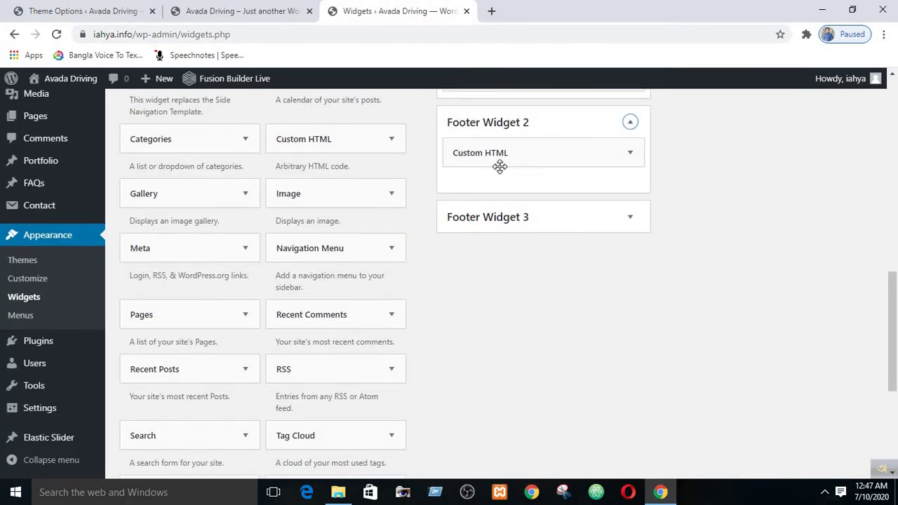
left_click(631, 153)
scroll(484, 316, "up", 1)
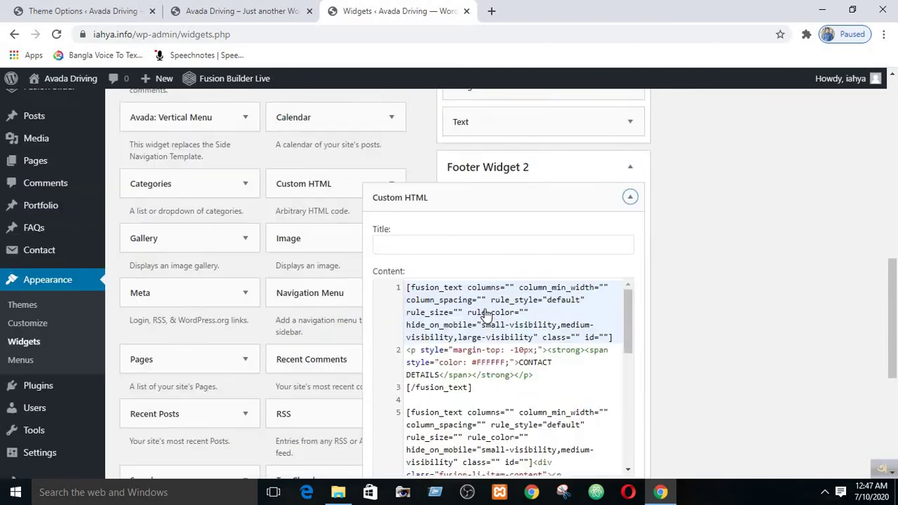
scroll(487, 314, "up", 2)
scroll(492, 313, "down", 3)
left_click_drag(626, 260, 636, 398)
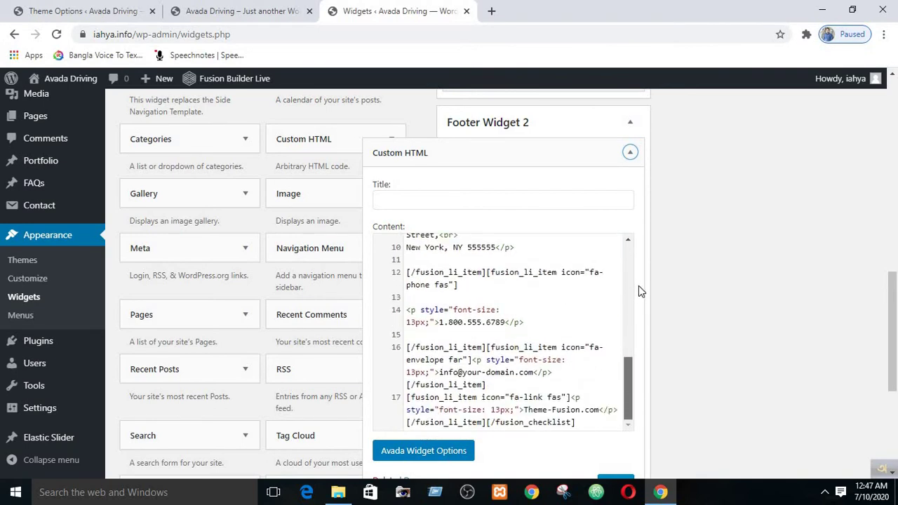
left_click_drag(637, 291, 634, 395)
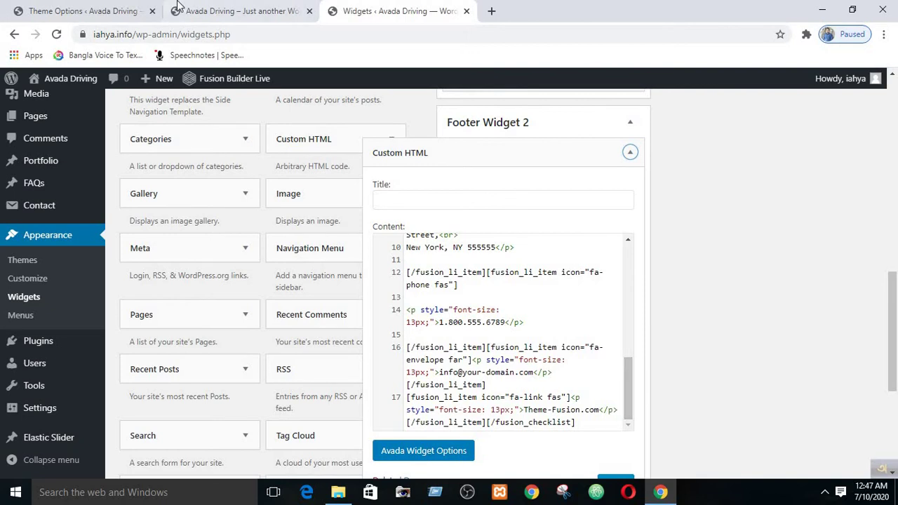
left_click(239, 11)
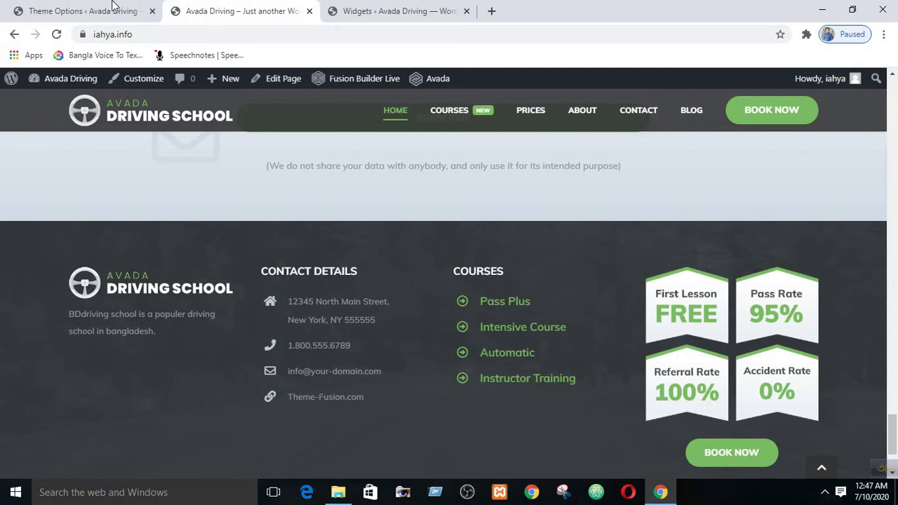
left_click(368, 9)
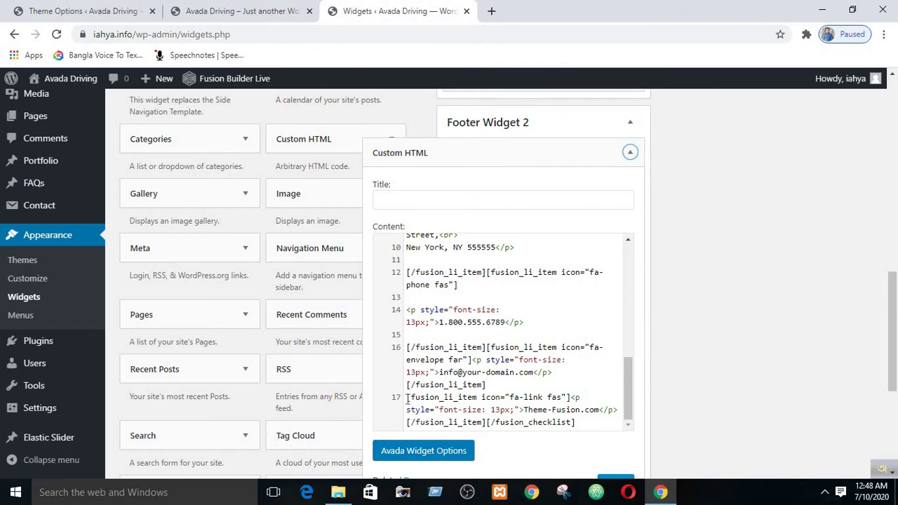
left_click_drag(408, 398, 487, 427)
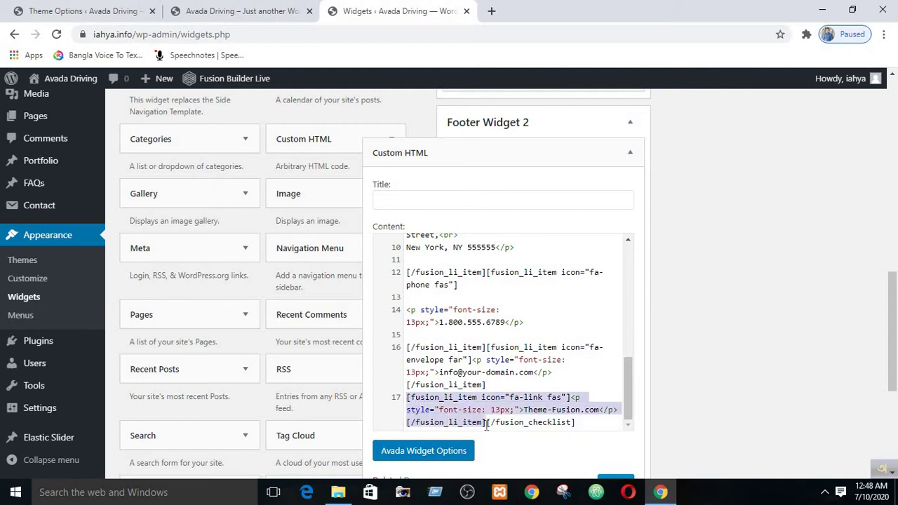
left_click(246, 11)
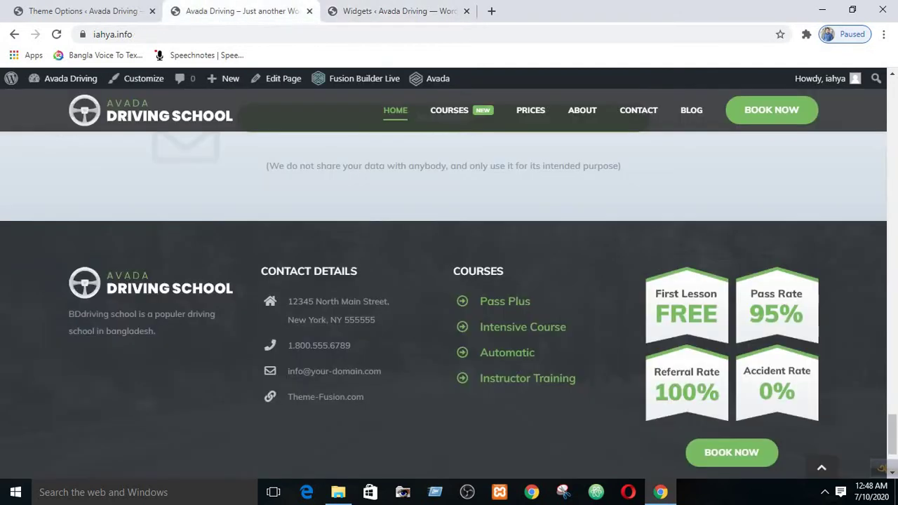
left_click(351, 10)
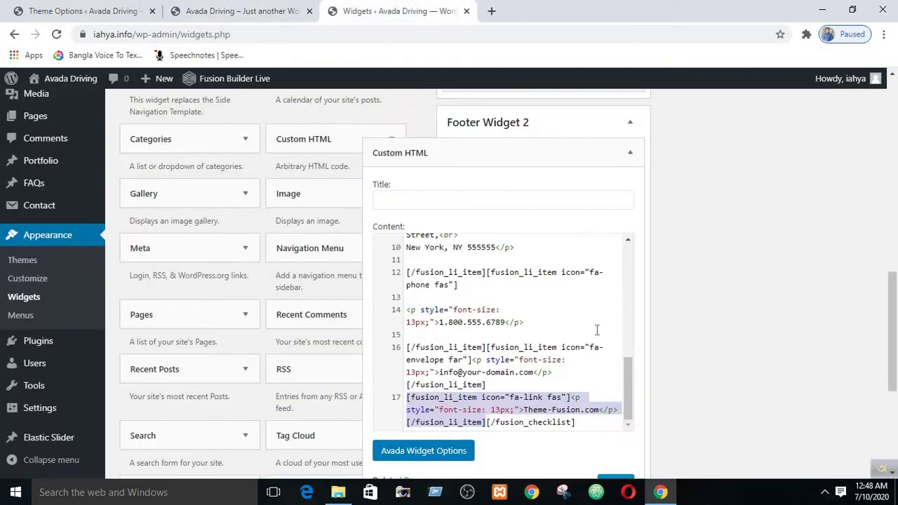
left_click(593, 373)
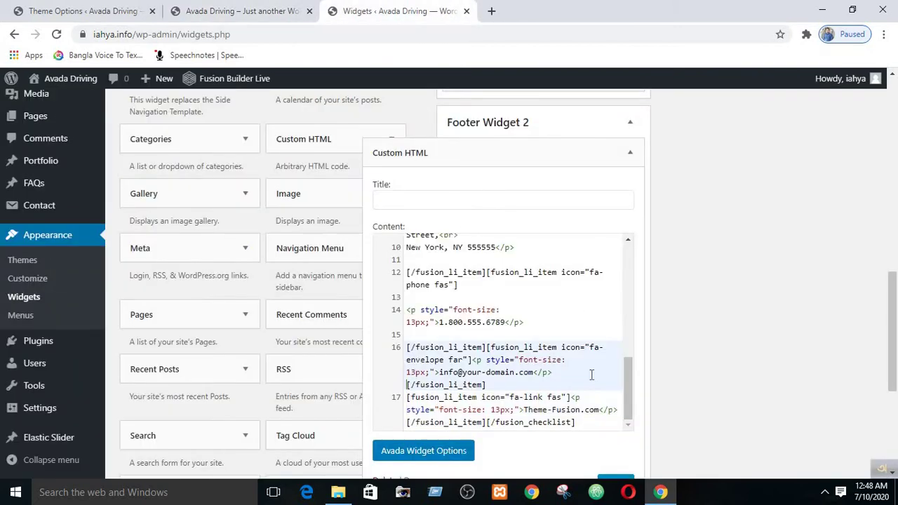
left_click(449, 284)
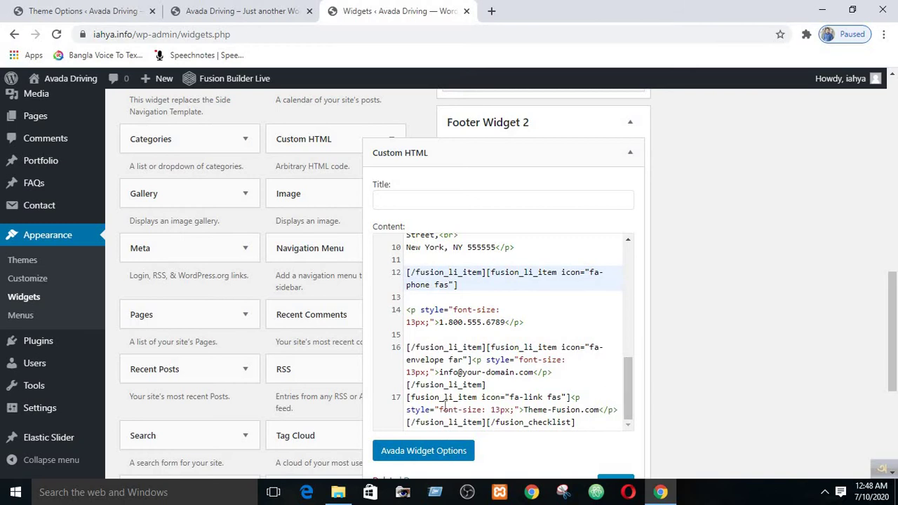
left_click(424, 398)
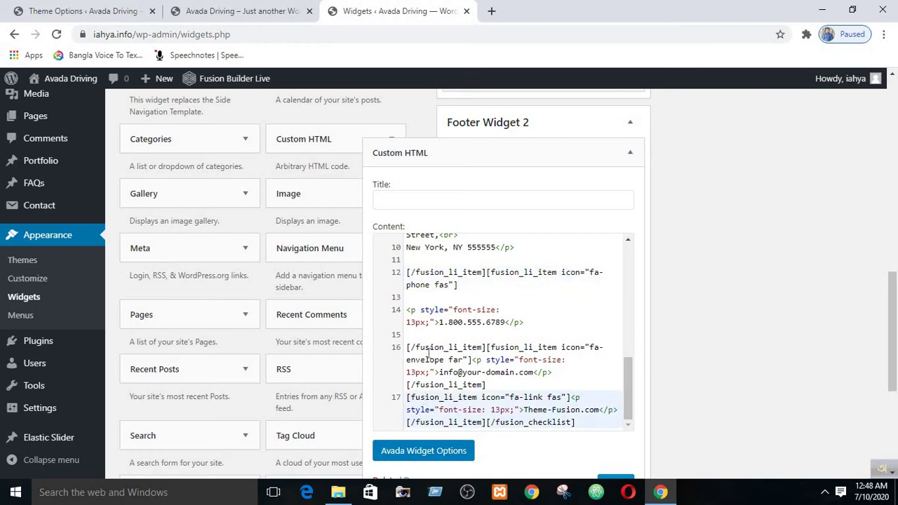
left_click(424, 348)
left_click(425, 273)
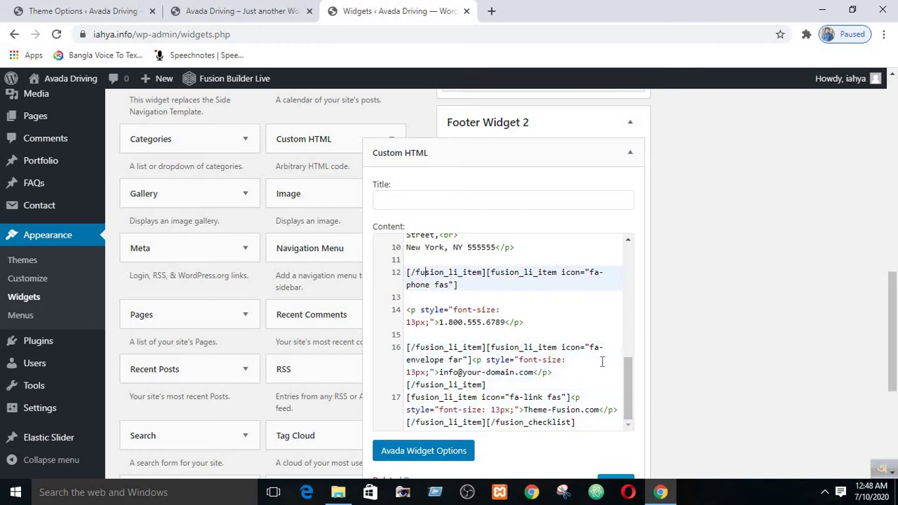
left_click_drag(626, 372, 634, 341)
left_click(448, 266)
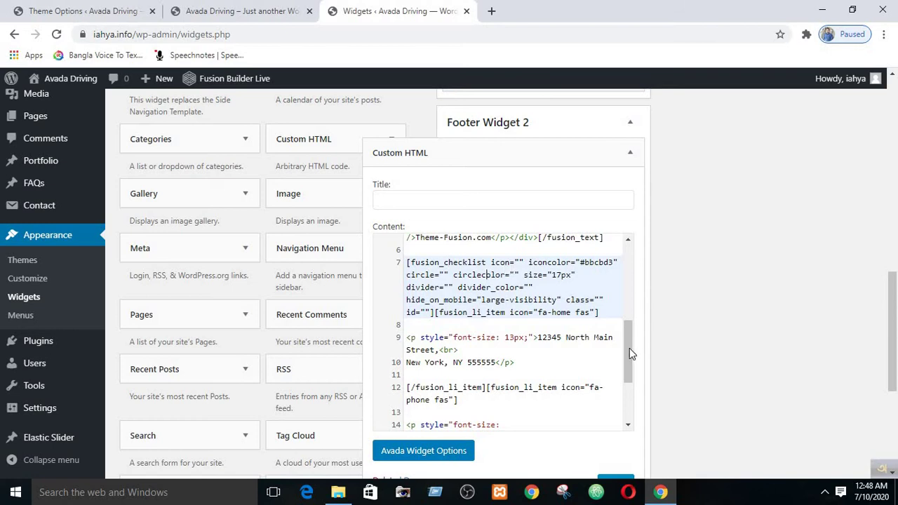
left_click_drag(630, 348, 632, 435)
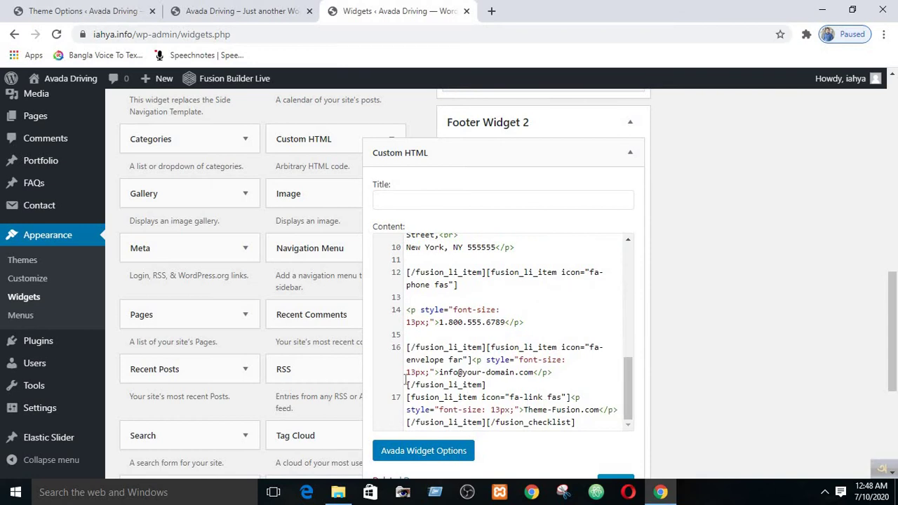
left_click(242, 11)
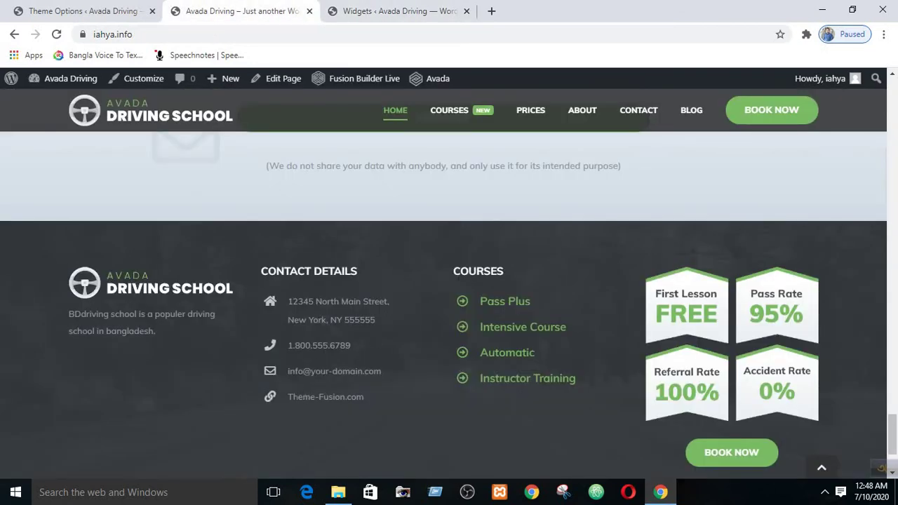
left_click(339, 9)
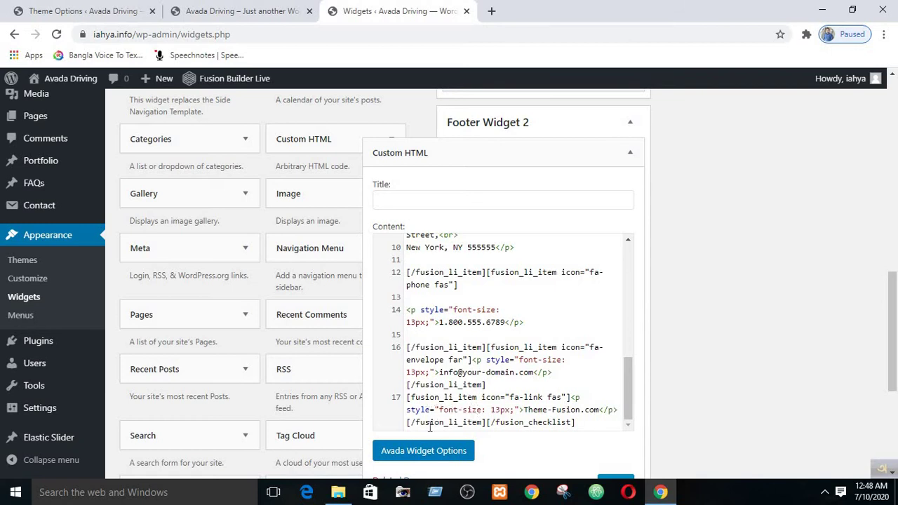
triple_click(486, 422)
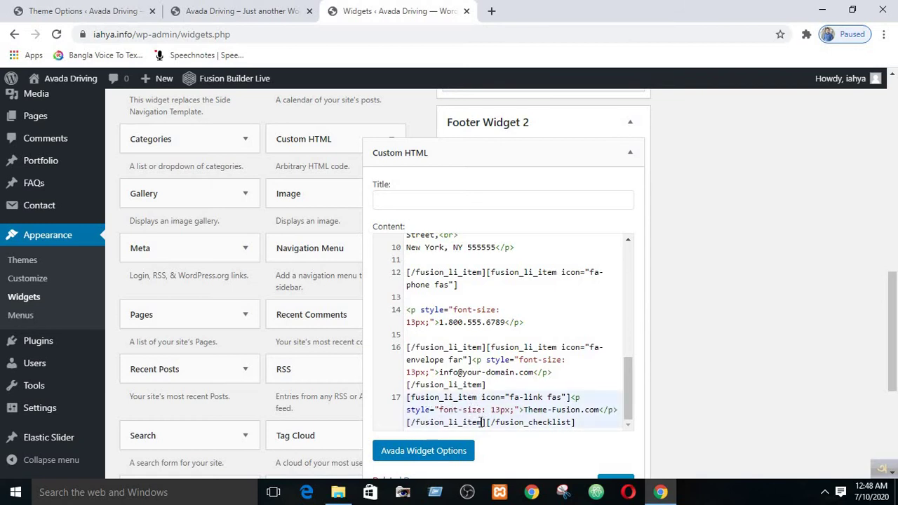
left_click(482, 422)
triple_click(484, 422)
left_click_drag(487, 421, 577, 428)
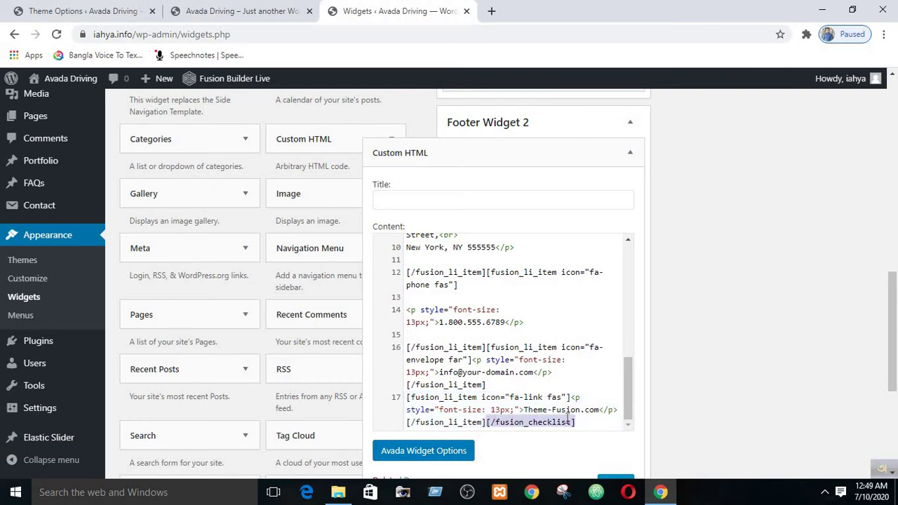
left_click(436, 405)
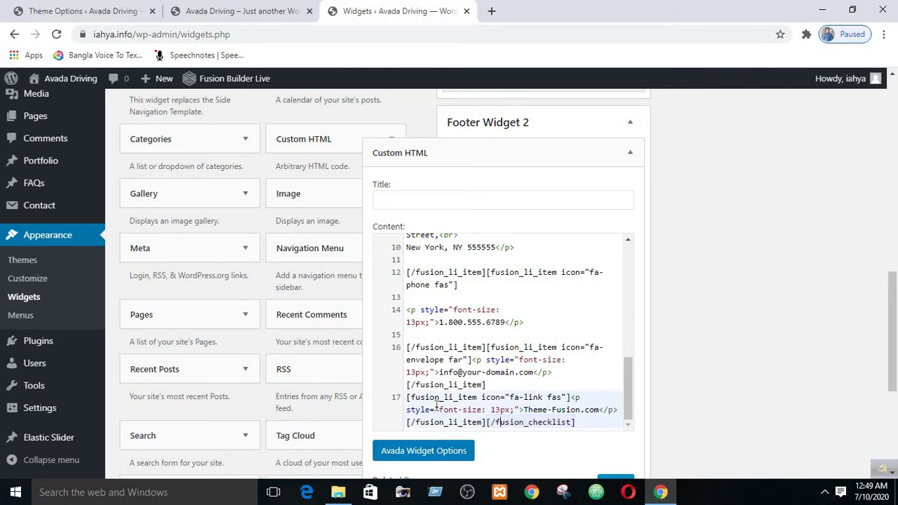
left_click_drag(407, 397, 486, 425)
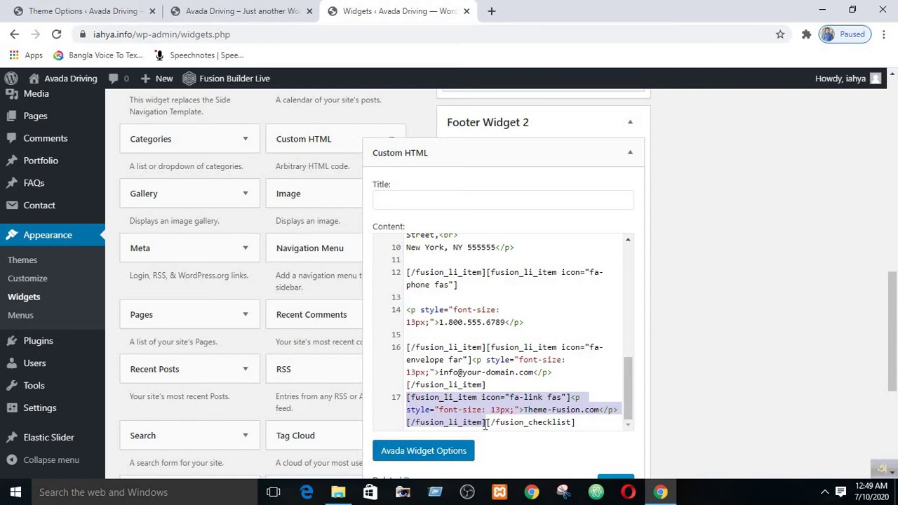
left_click(476, 397)
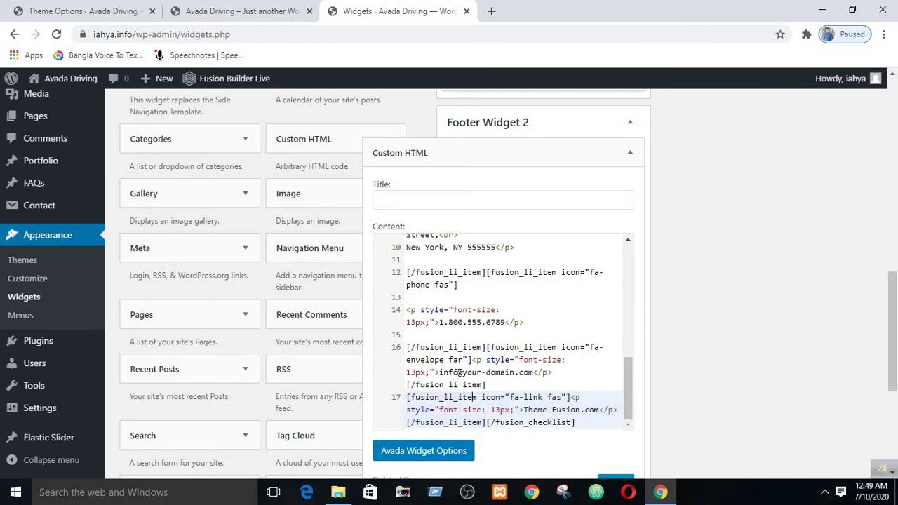
left_click(238, 11)
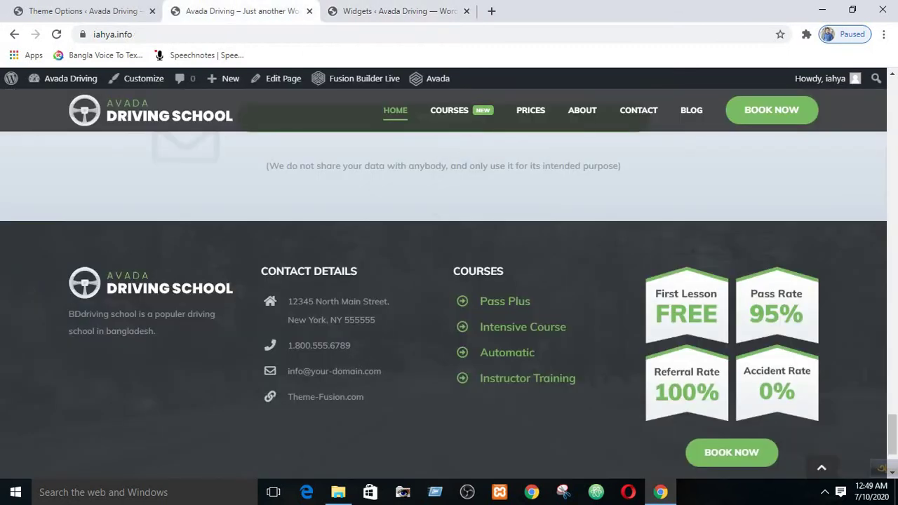
left_click_drag(295, 372, 369, 371)
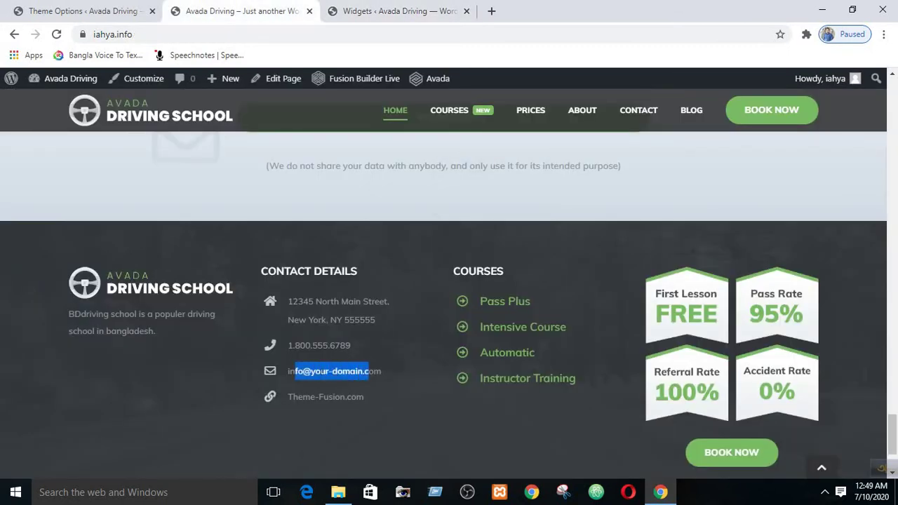
left_click(344, 7)
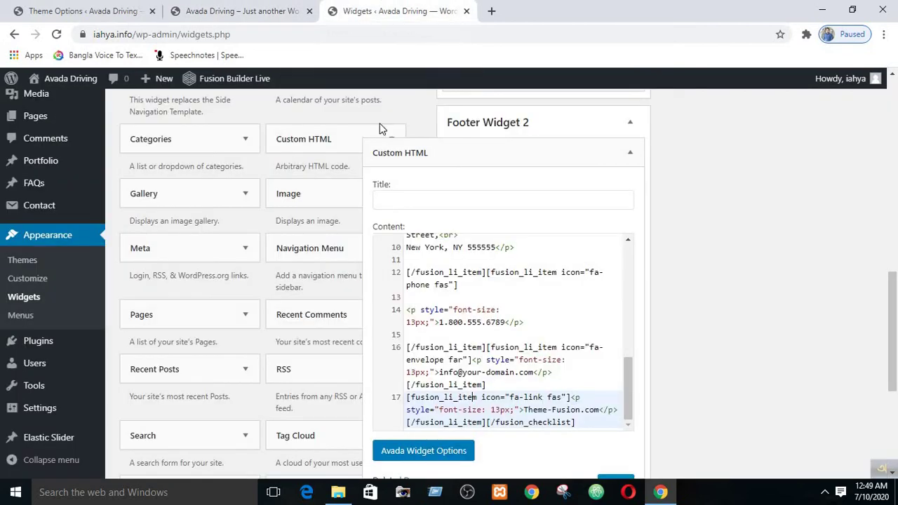
left_click(414, 359)
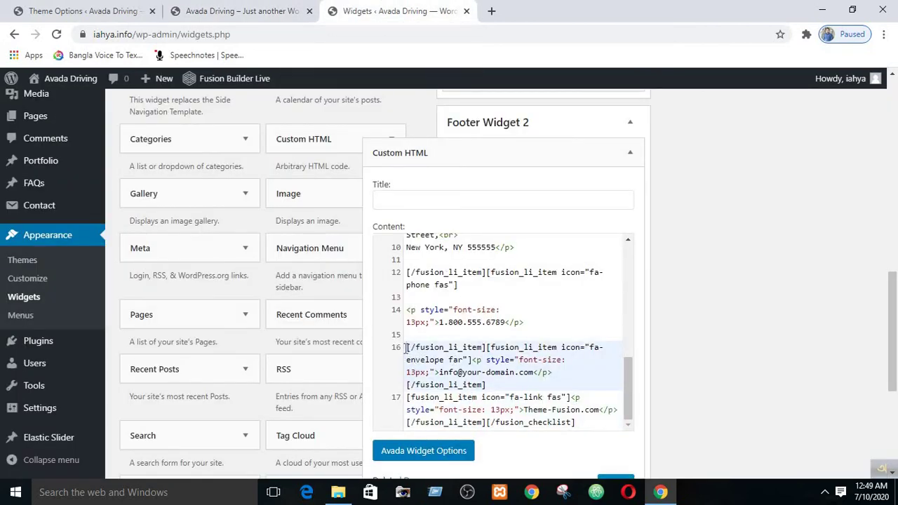
left_click_drag(407, 348, 489, 386)
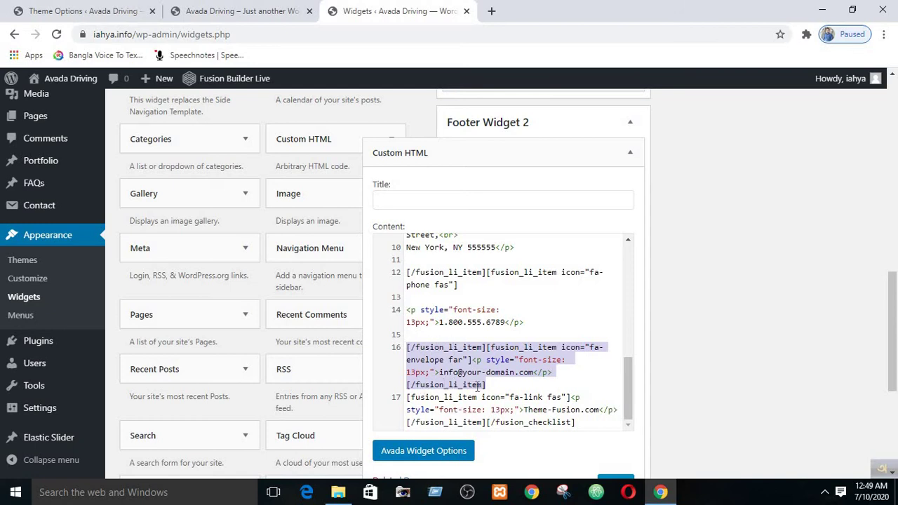
left_click(478, 386)
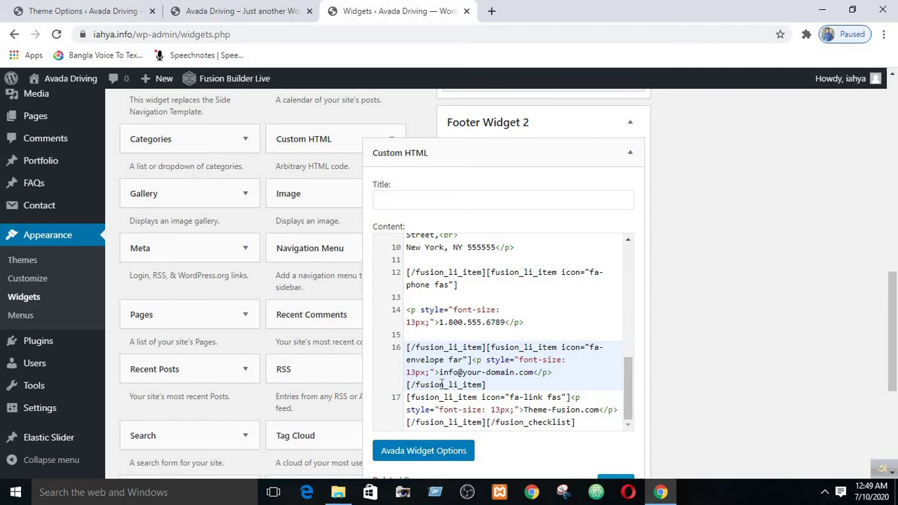
left_click(409, 397)
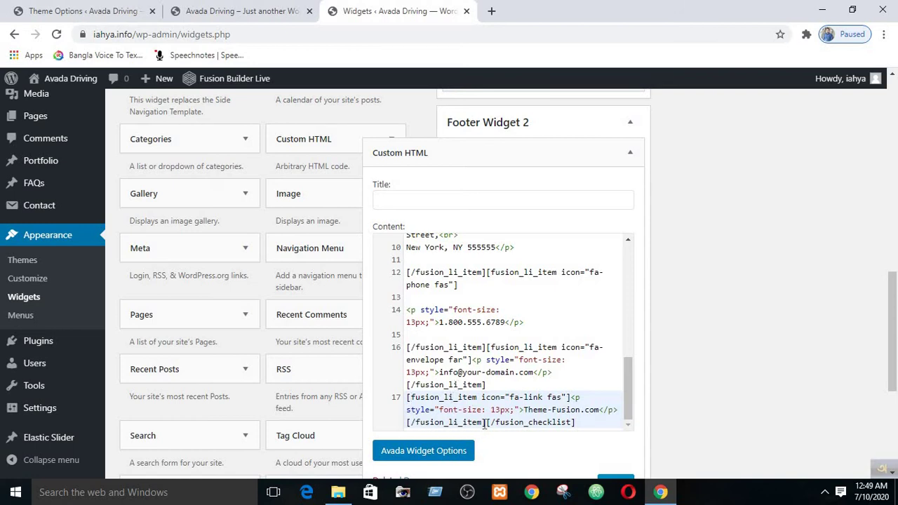
mouse_move(407, 396)
left_mouse_down()
mouse_move(477, 402)
mouse_move(479, 426)
mouse_move(486, 423)
mouse_move(428, 398)
mouse_move(408, 397)
mouse_move(414, 405)
left_mouse_up()
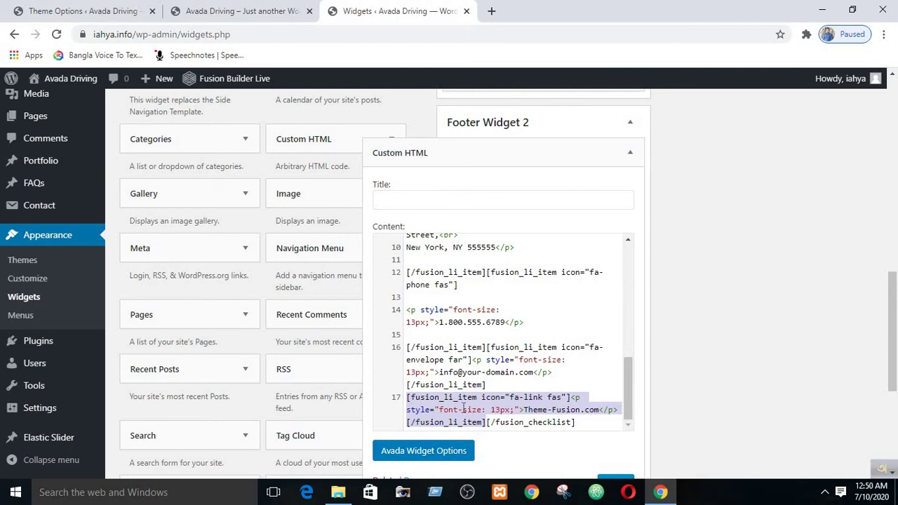
- Delete the Theme-Fusion.com item, save the widget, and reload the live site footer
key("BackSpace")
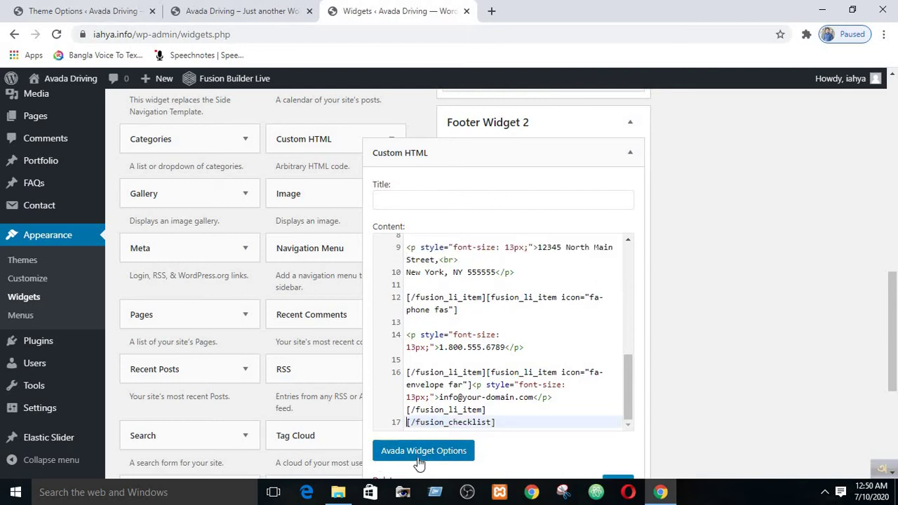
scroll(534, 372, "down", 3)
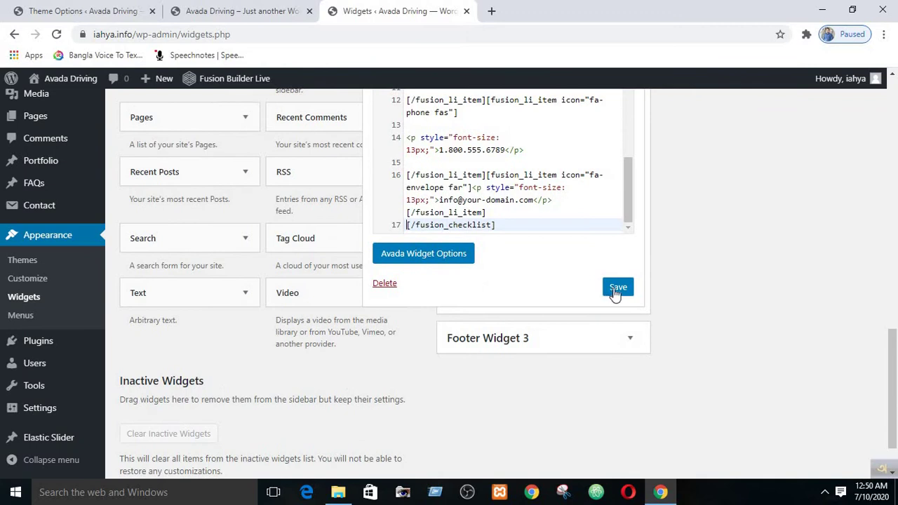
left_click(617, 288)
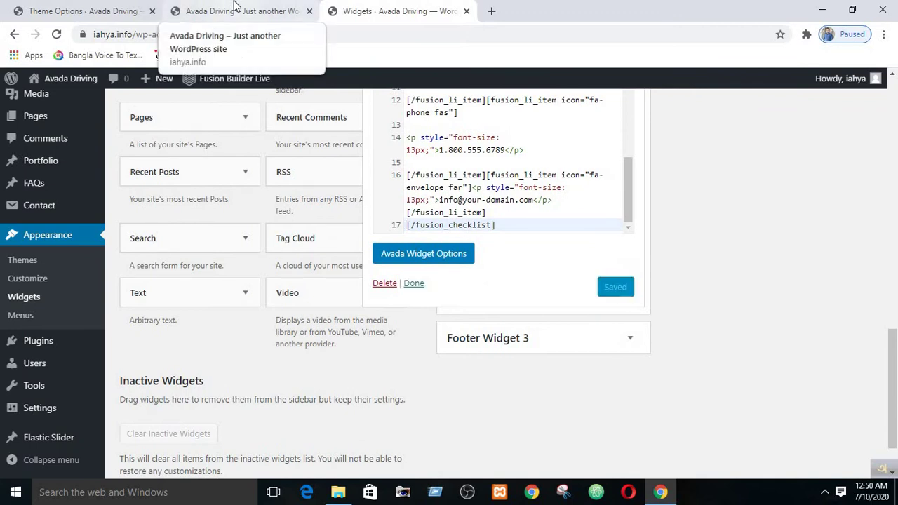
left_click(235, 11)
left_click(56, 34)
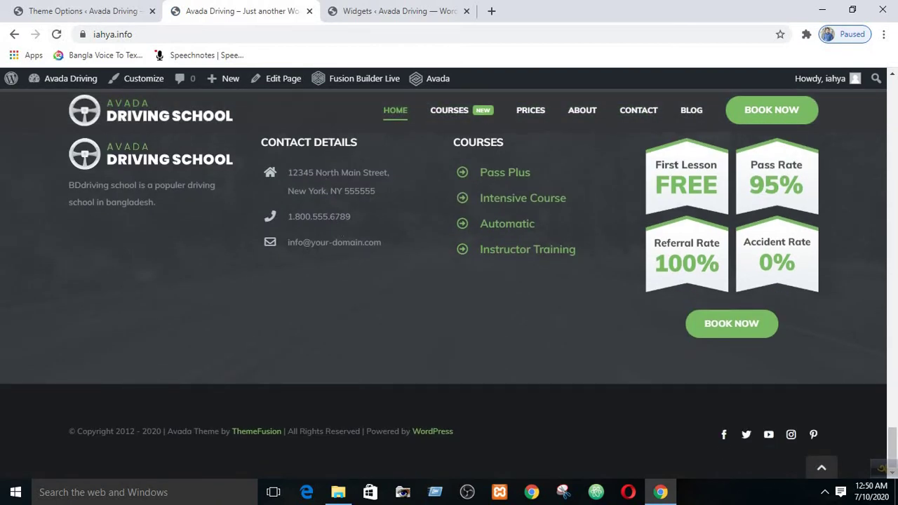
- Compare the live footer's address and placeholder email against the widget code
left_click_drag(288, 172, 379, 192)
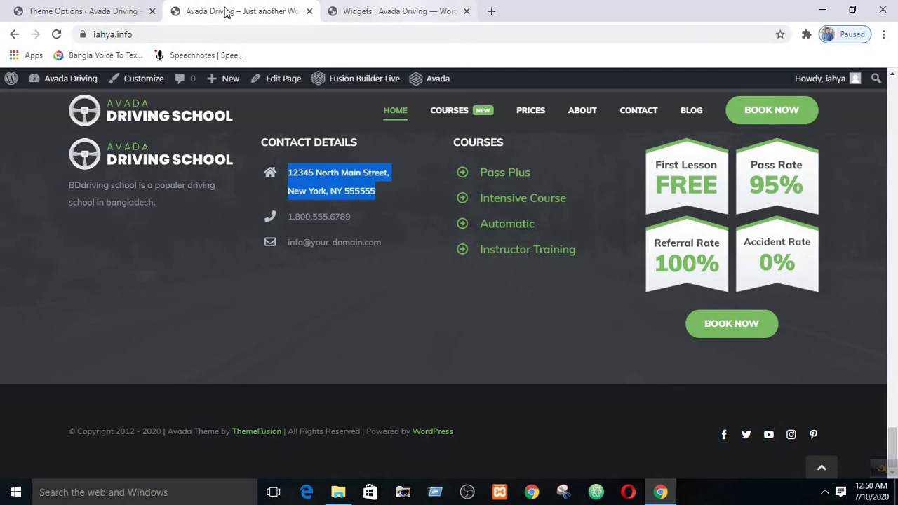
left_click(98, 7)
left_click(383, 12)
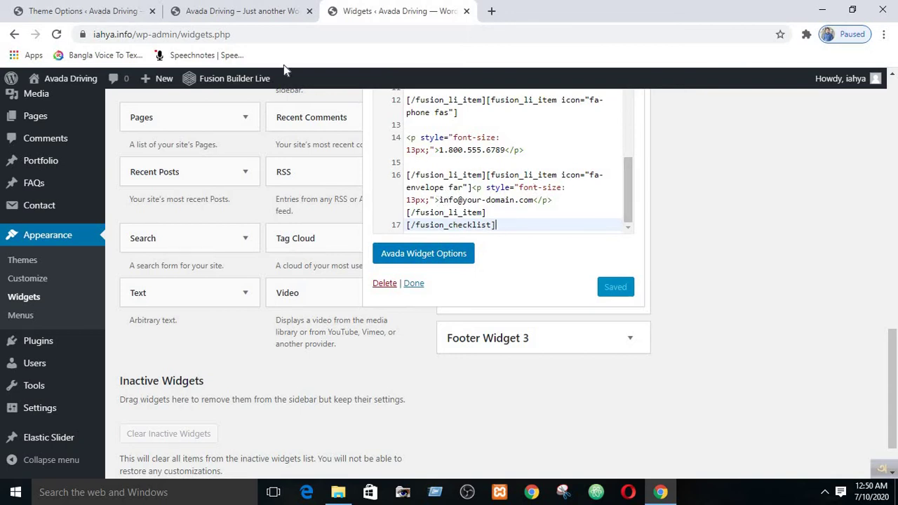
left_click(239, 10)
left_click(298, 240)
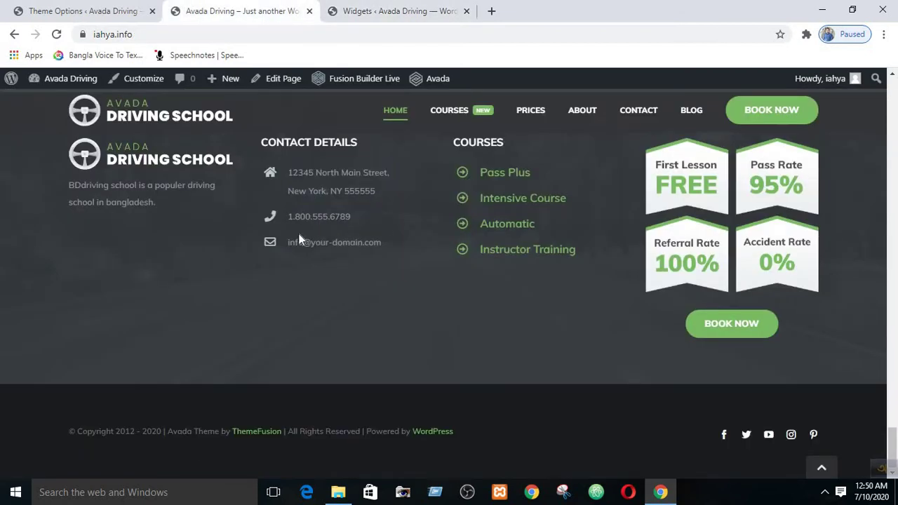
left_click_drag(299, 242, 374, 242)
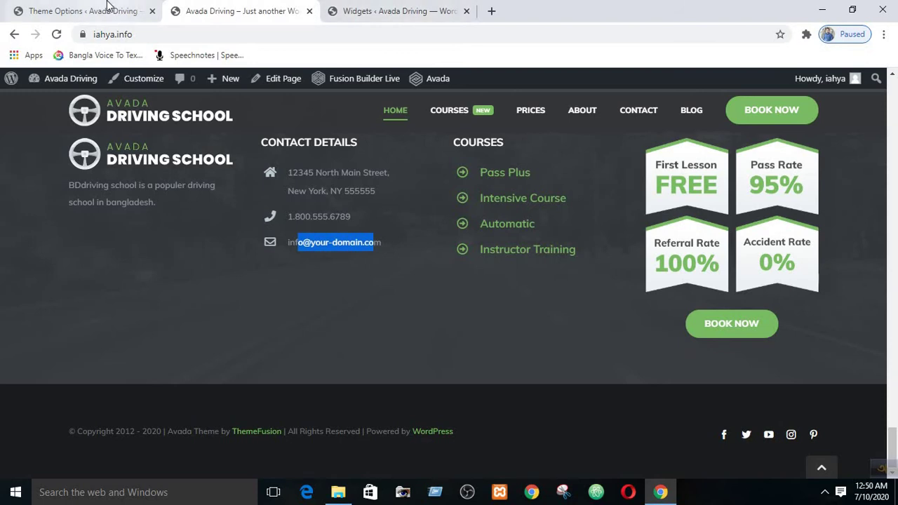
left_click(356, 11)
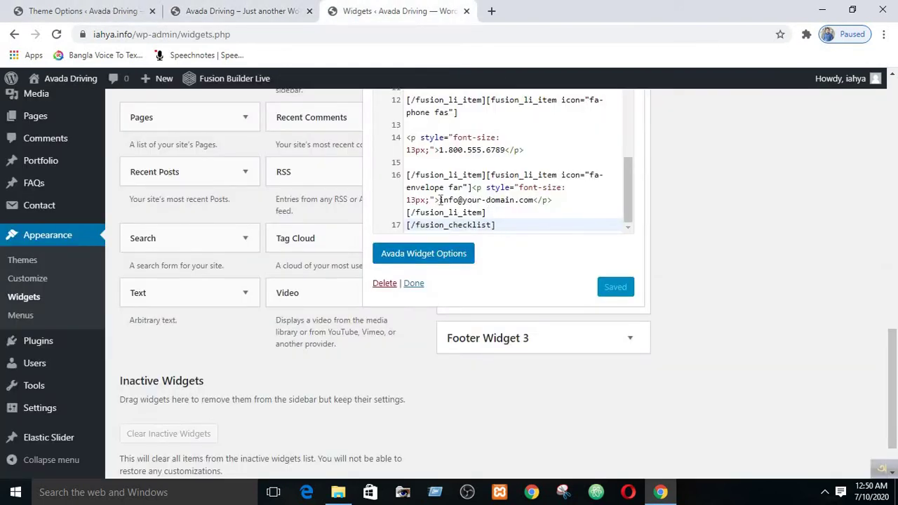
- Replace the placeholder email on line 16 with the school's new contact email and save
left_click_drag(440, 200, 535, 200)
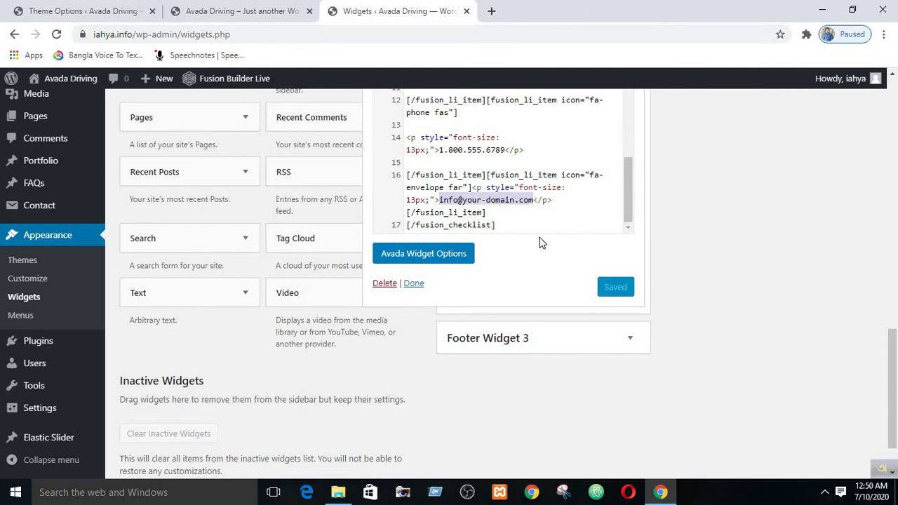
key("BackSpace")
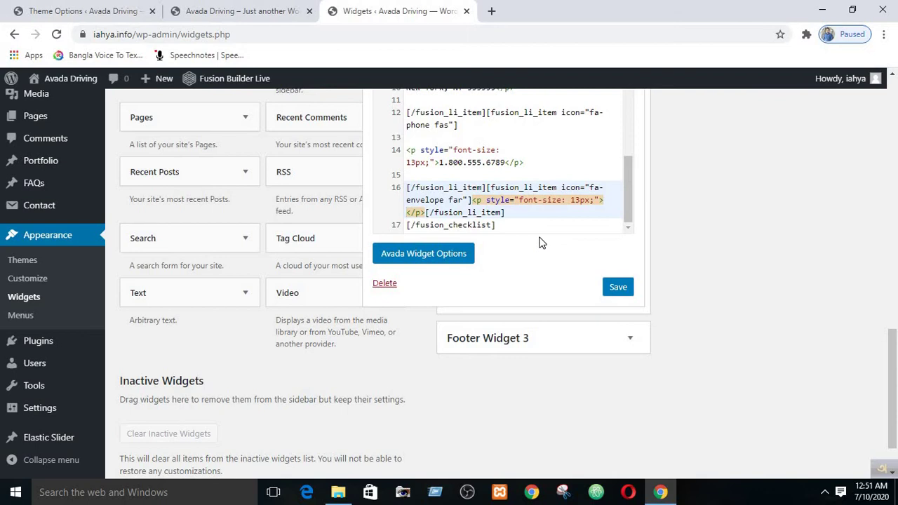
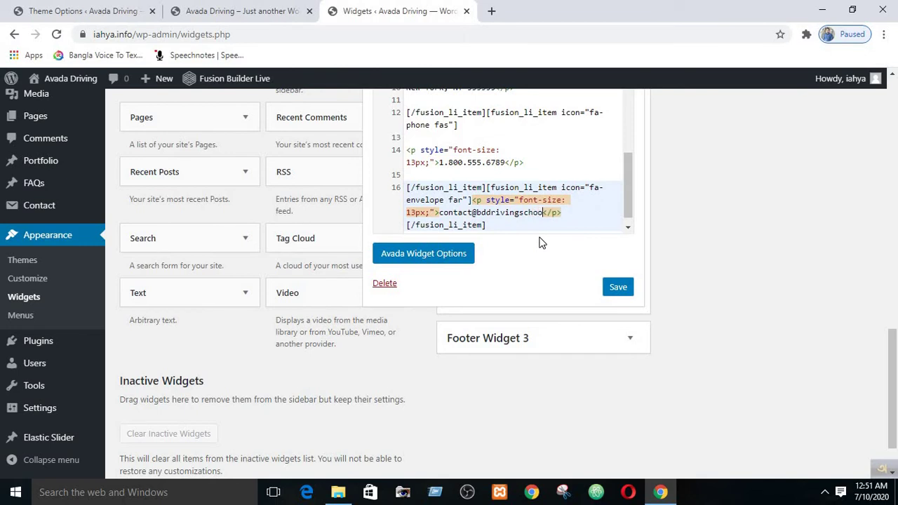
left_click(614, 290)
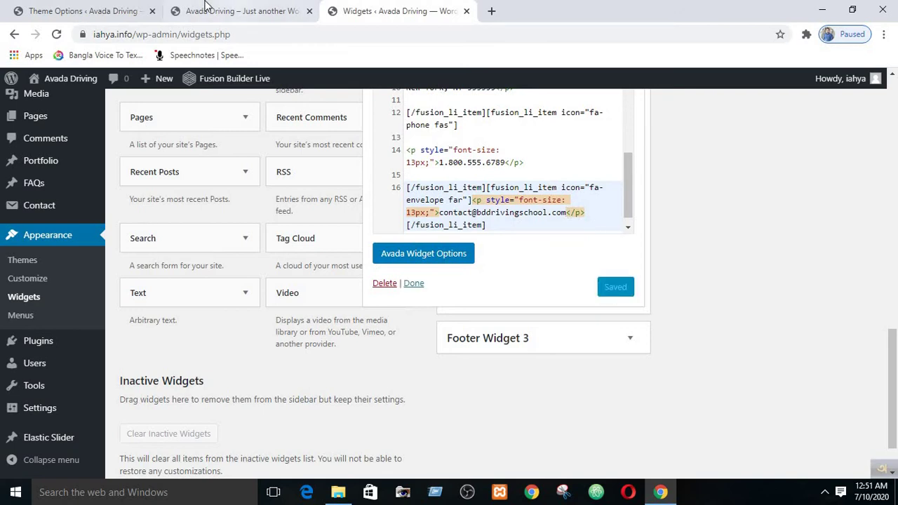
left_click(235, 11)
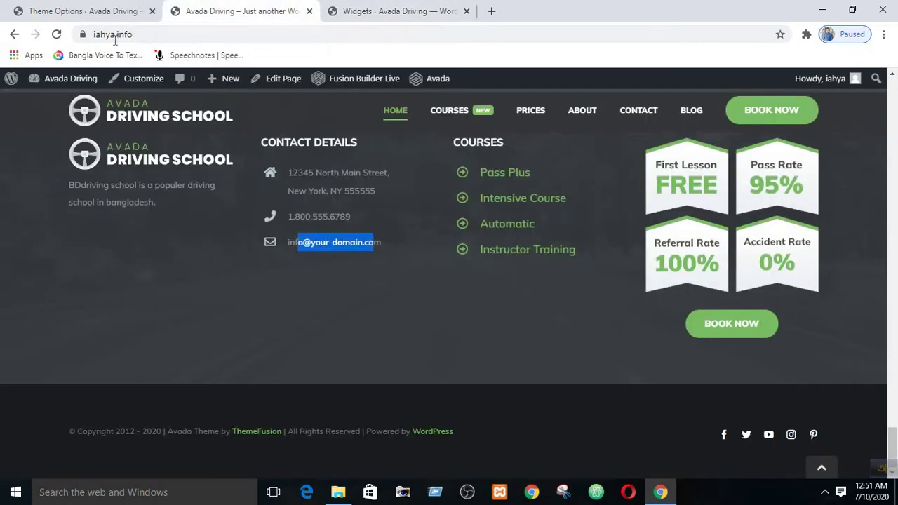
left_click(56, 35)
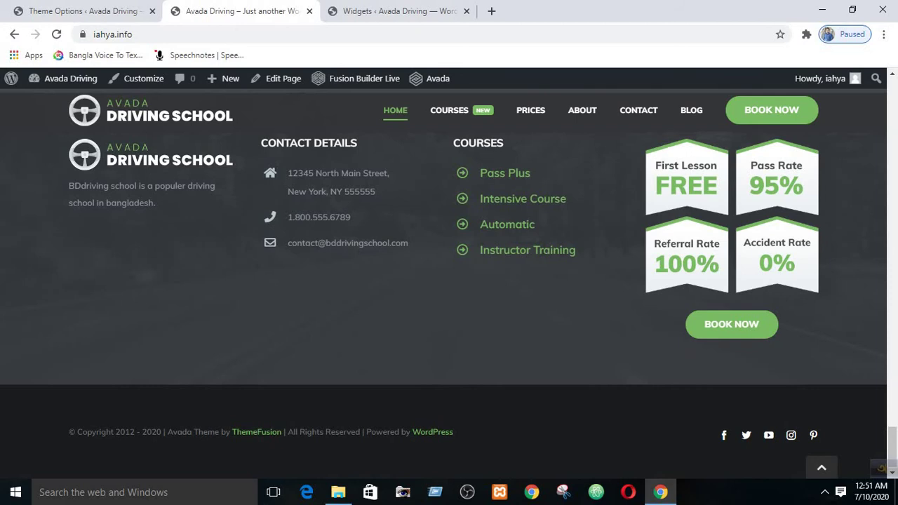
left_click(379, 11)
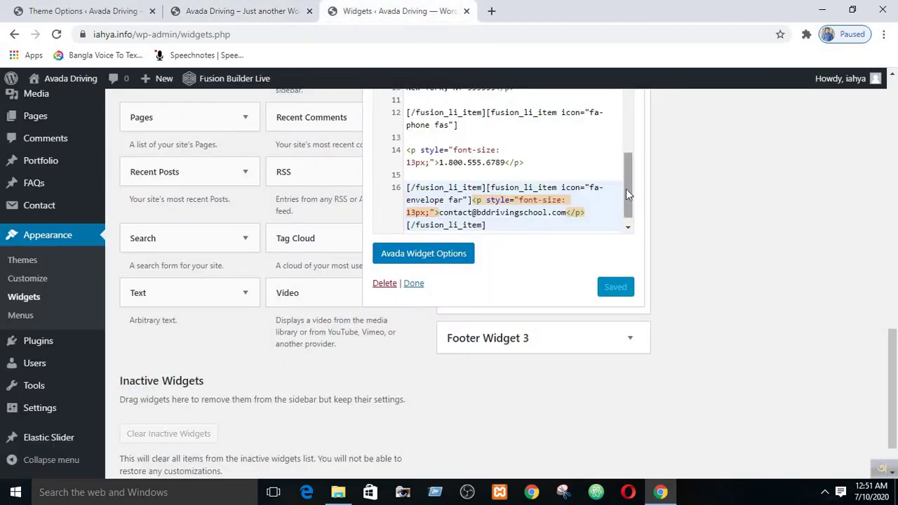
- Replace the placeholder phone number on line 14 with the school's new number and save
left_click_drag(626, 188, 626, 173)
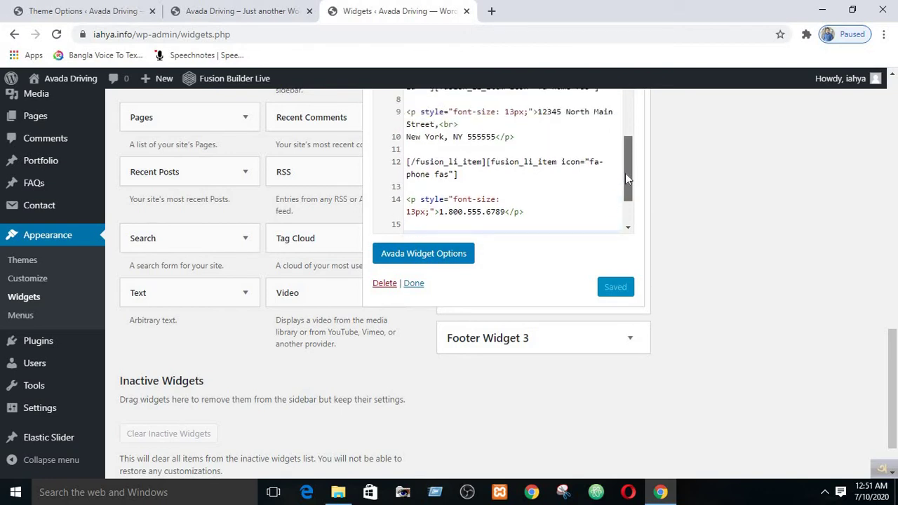
left_click_drag(627, 178, 628, 194)
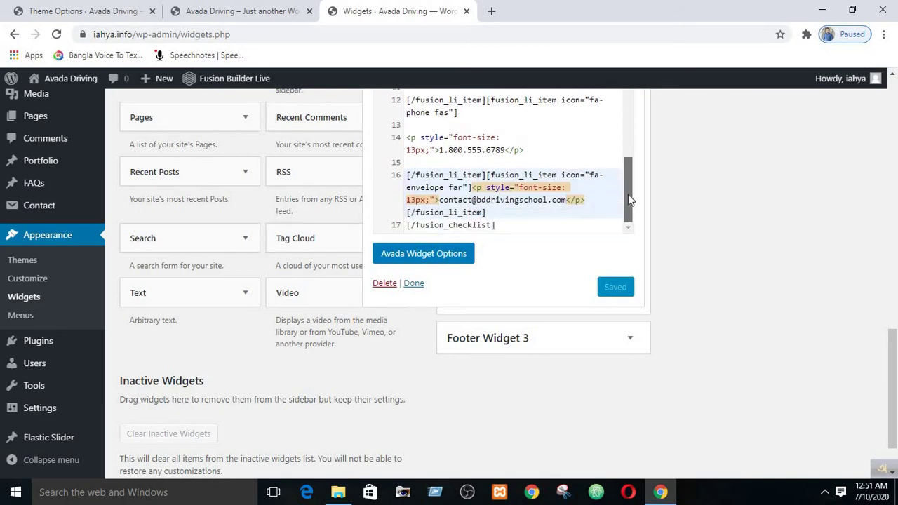
left_click(439, 150)
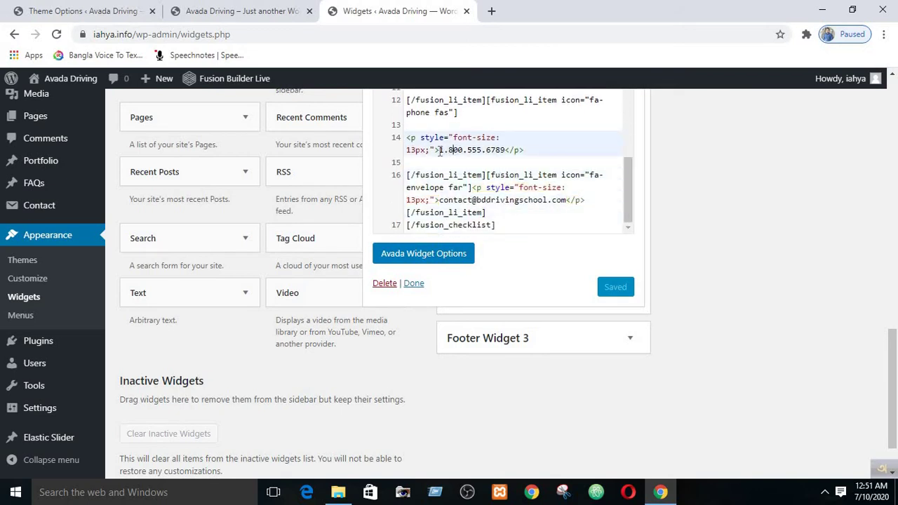
left_click_drag(453, 152, 504, 156)
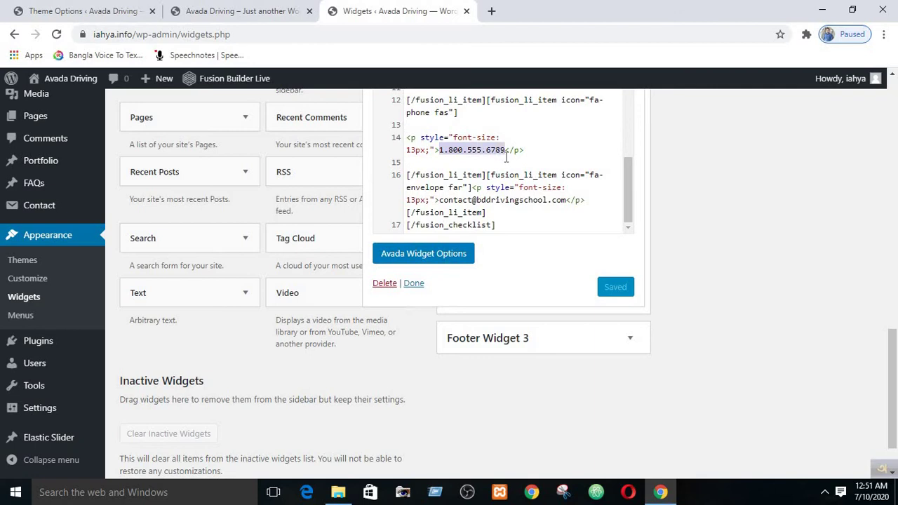
key("BackSpace")
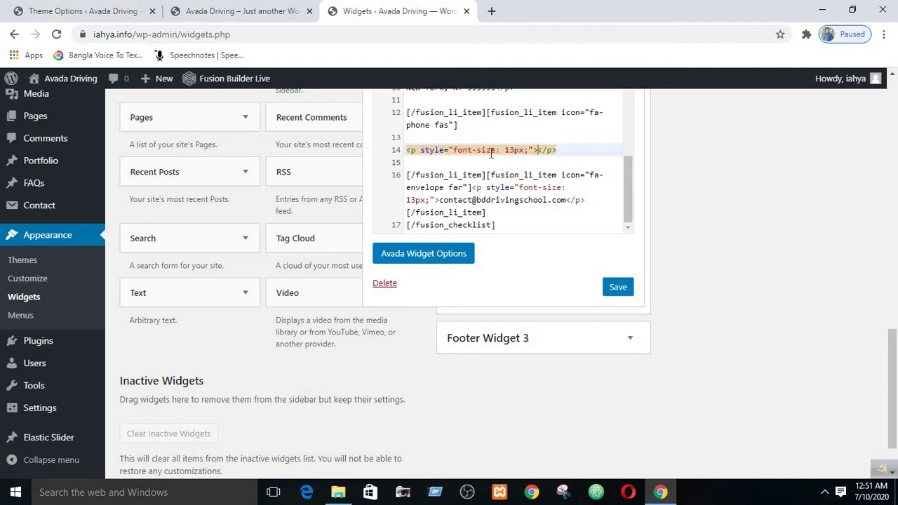
type("23")
key("BackSpace")
key("BackSpace")
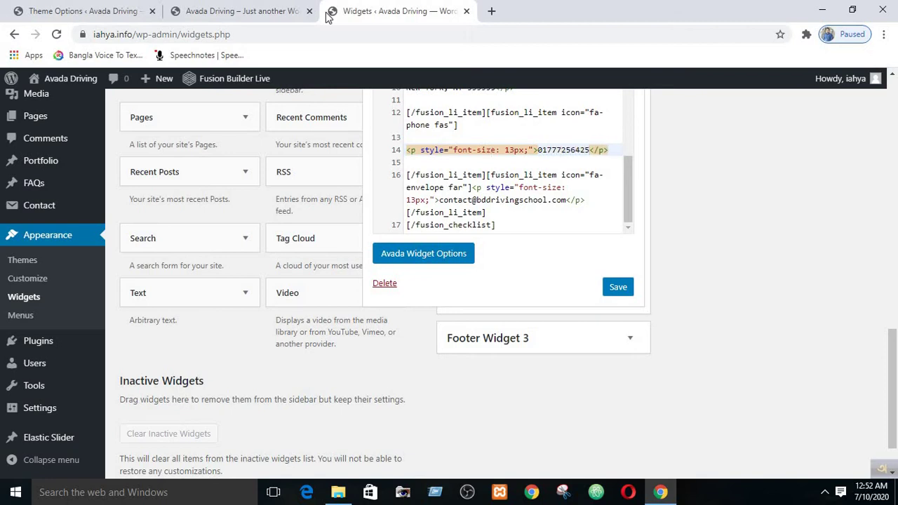
left_click(619, 287)
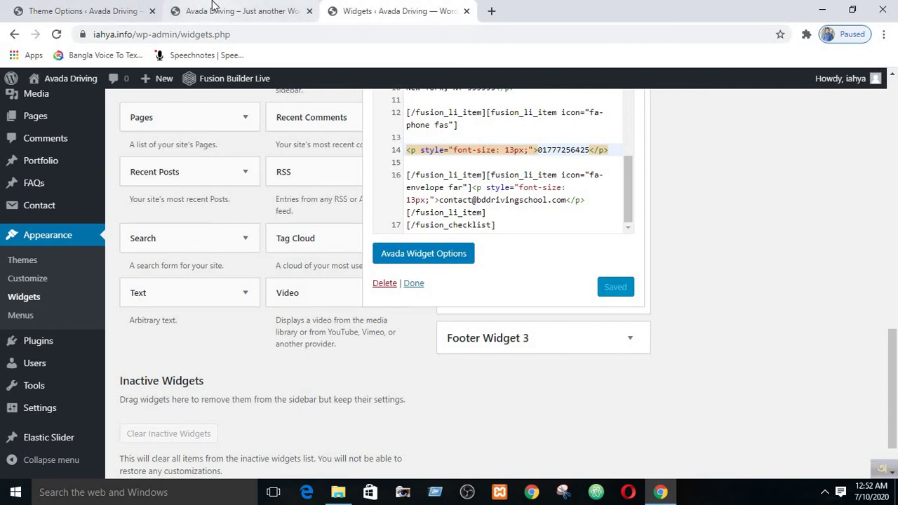
left_click(214, 7)
left_click(57, 34)
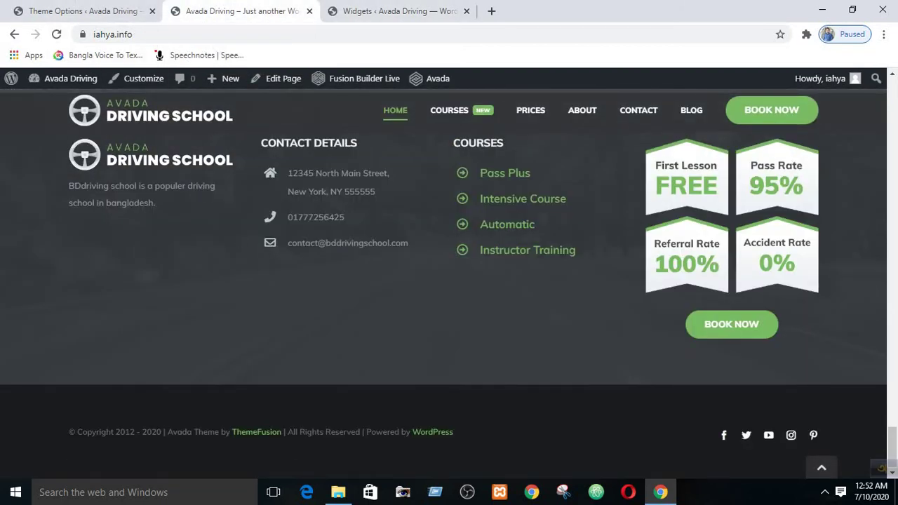
left_click_drag(287, 218, 319, 218)
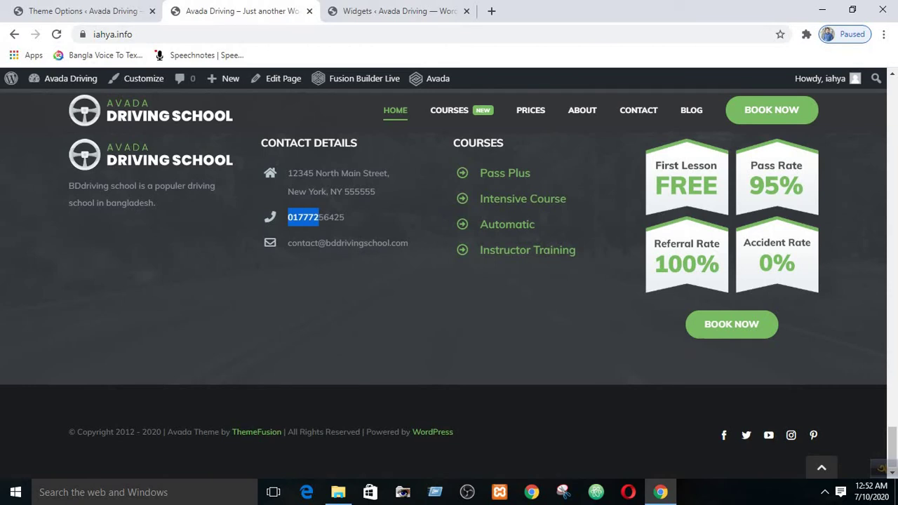
left_click_drag(294, 173, 403, 223)
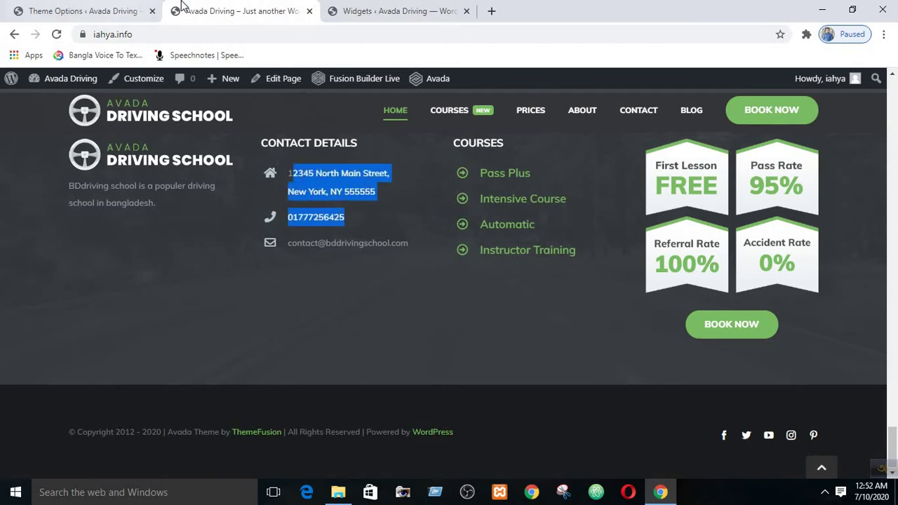
left_click(397, 11)
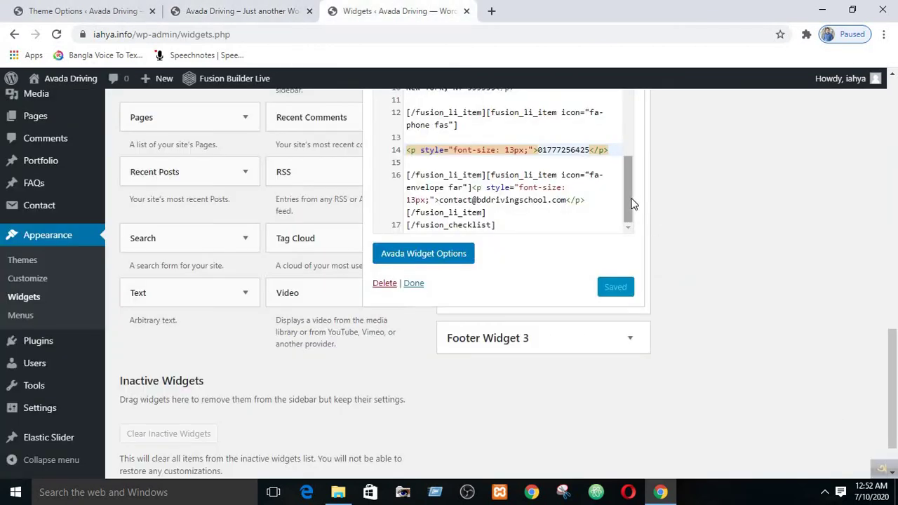
left_click_drag(637, 200, 637, 158)
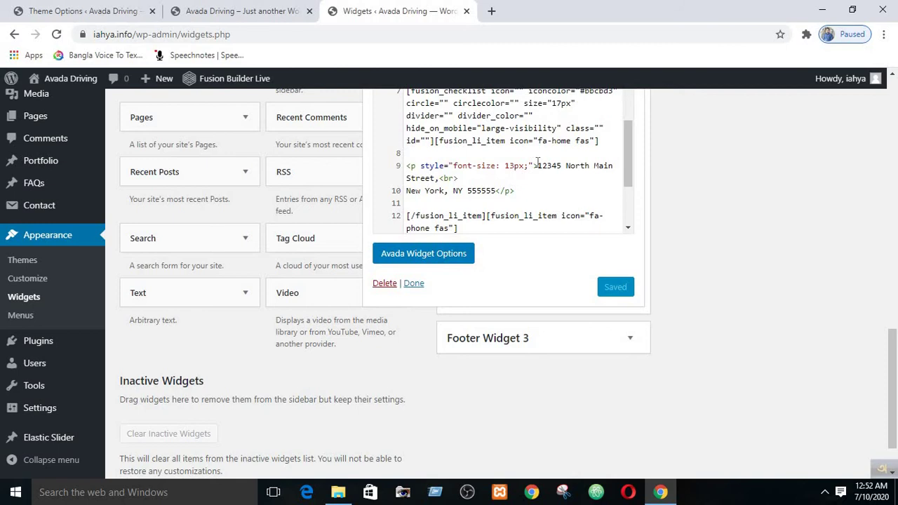
left_click_drag(539, 166, 485, 189)
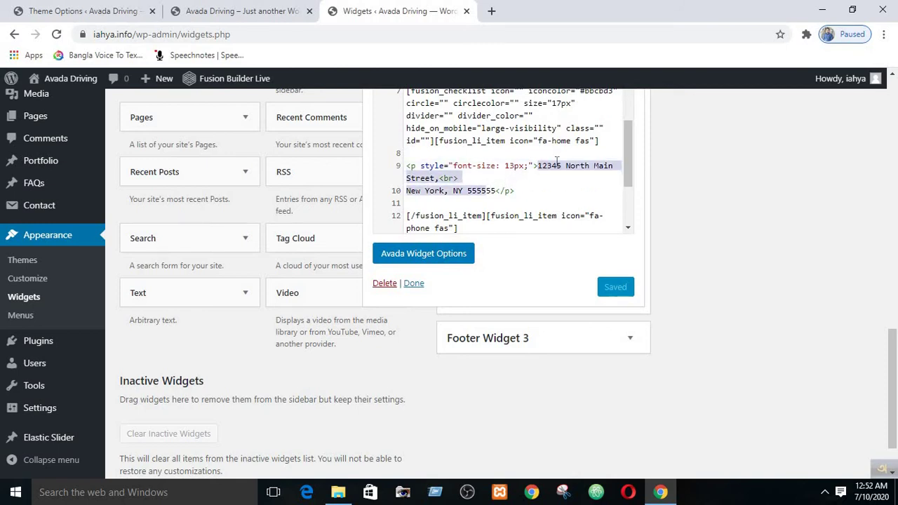
left_click(539, 166)
left_click_drag(539, 166, 450, 181)
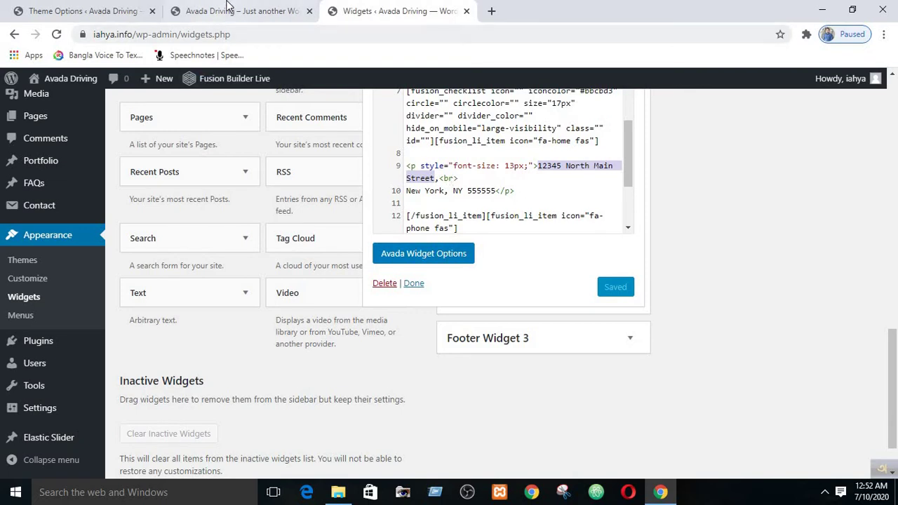
left_click(232, 10)
left_click(398, 196)
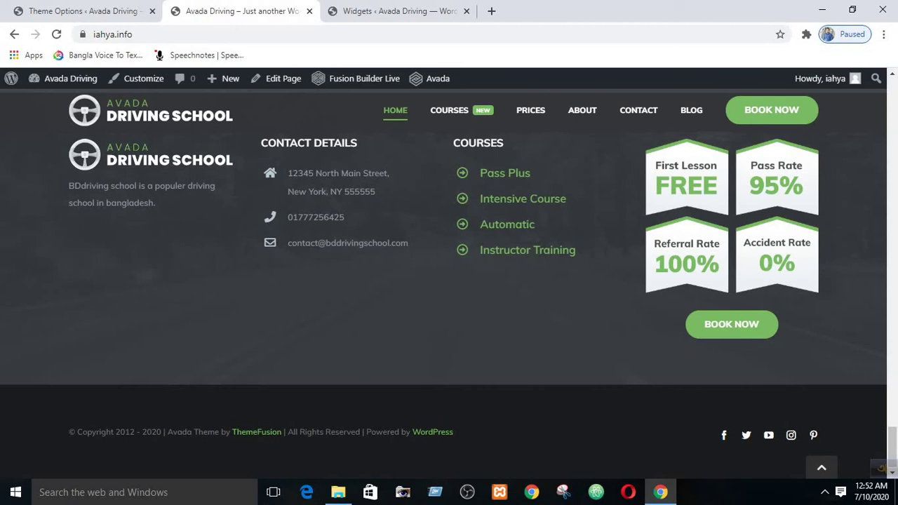
left_click_drag(287, 191, 376, 188)
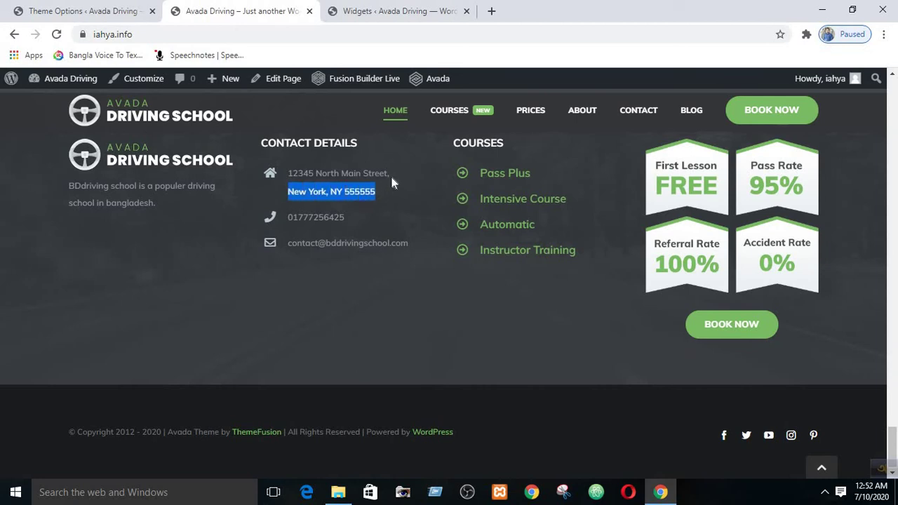
left_click(286, 195)
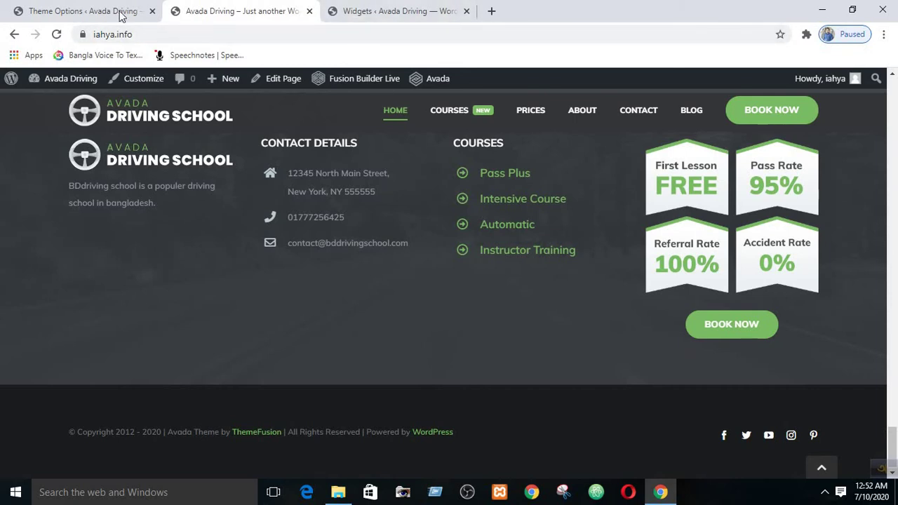
left_click(348, 11)
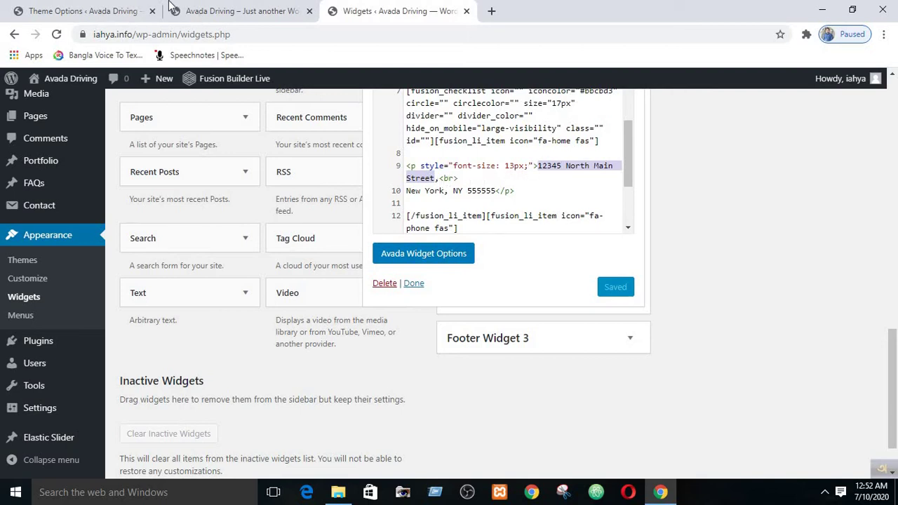
left_click(235, 7)
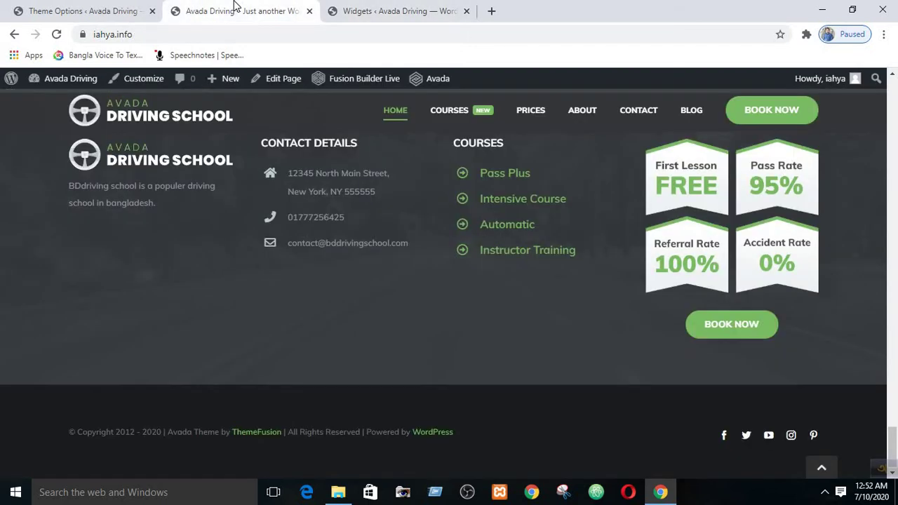
left_click(368, 8)
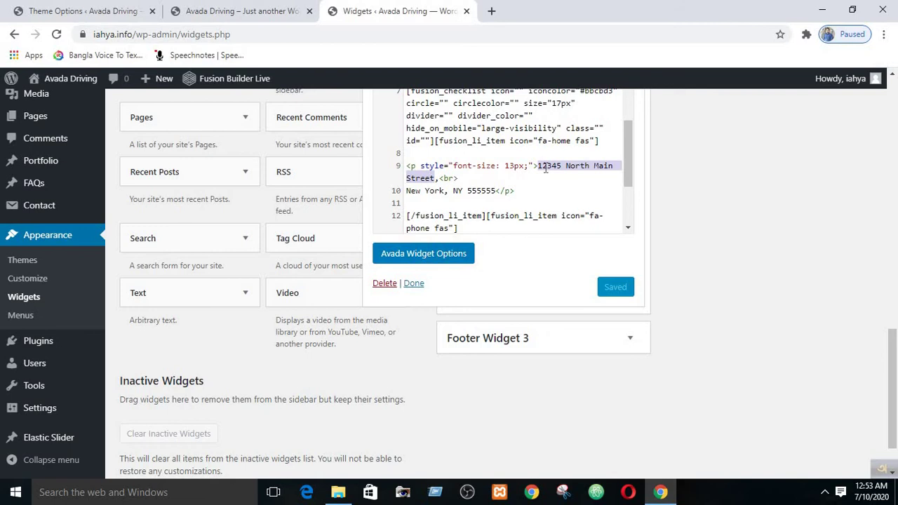
- Replace the old street line with the school's new street name and postcode
key("BackSpace")
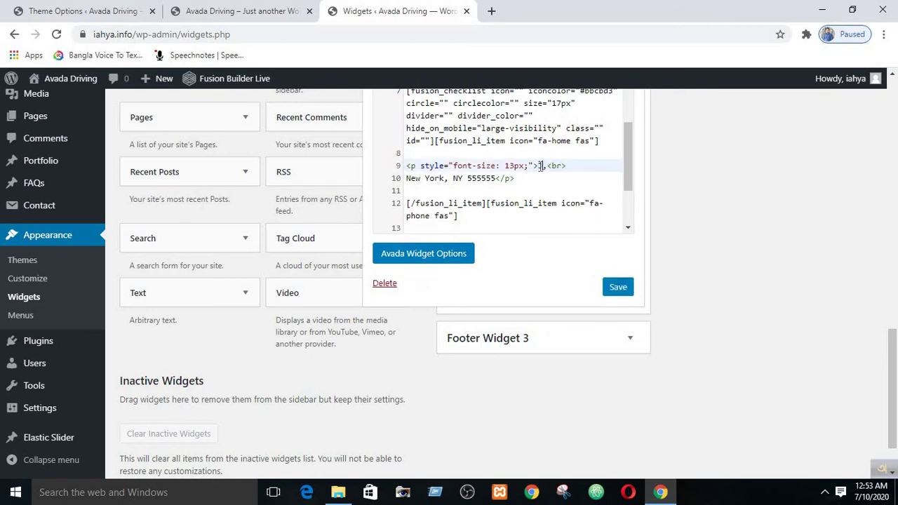
type("Jondabazar")
type("-3210")
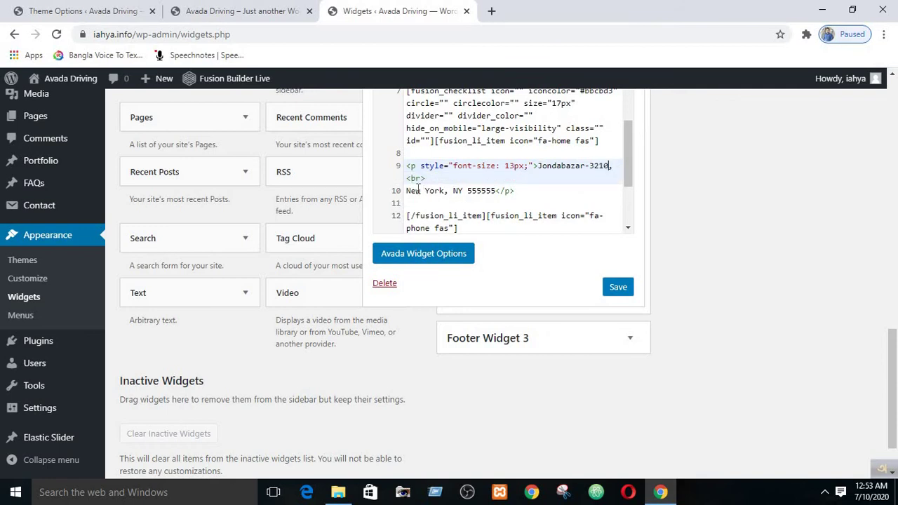
left_click(274, 16)
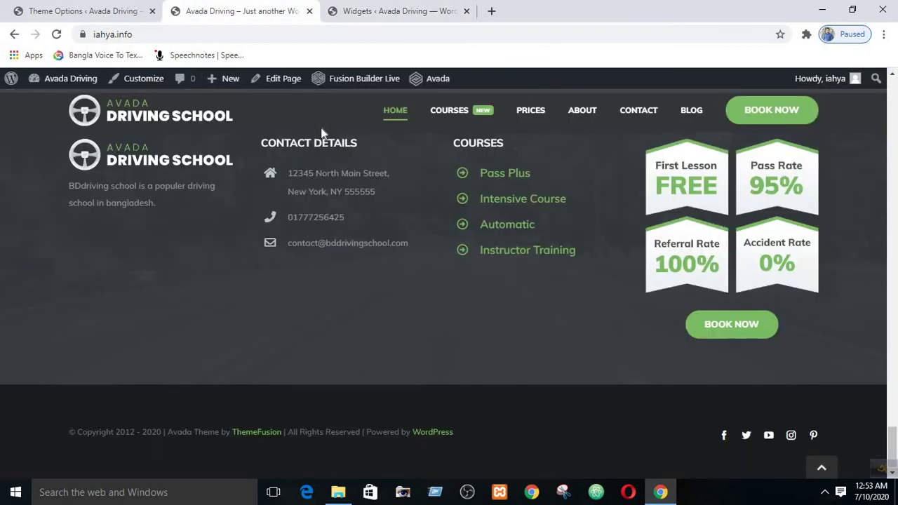
left_click_drag(293, 192, 350, 192)
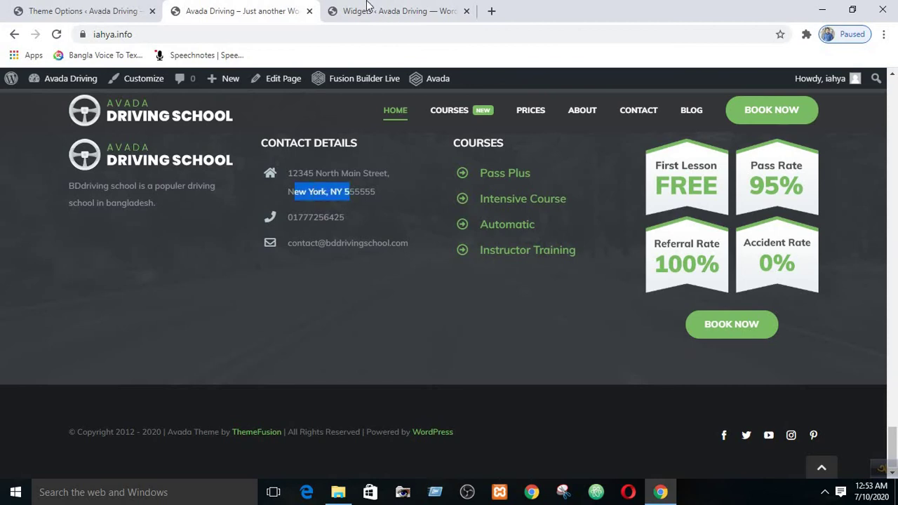
left_click(396, 12)
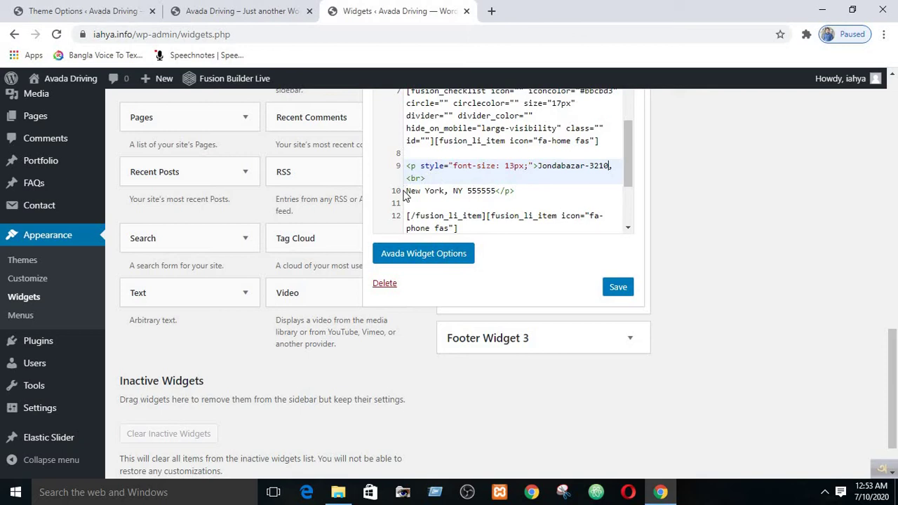
- Replace the New York city line with the new city and country, fix the street-name typo, and save
left_click_drag(406, 191, 496, 188)
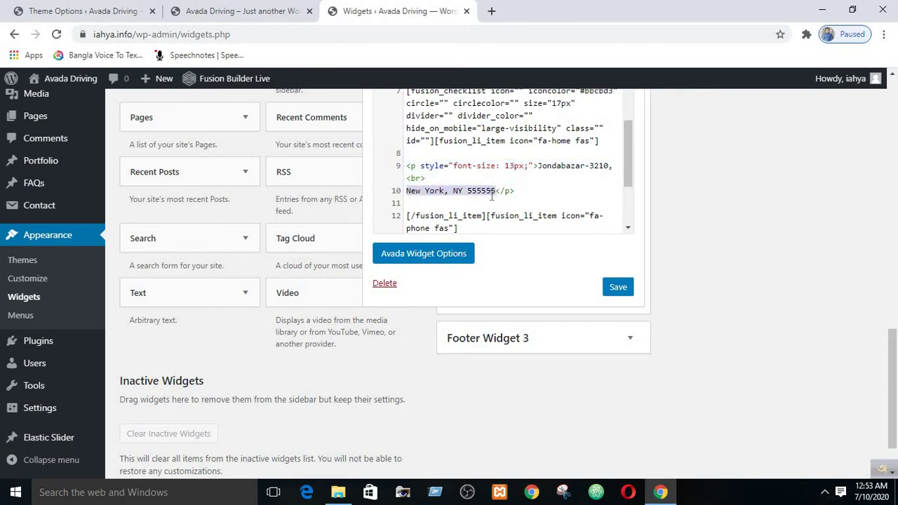
type("S")
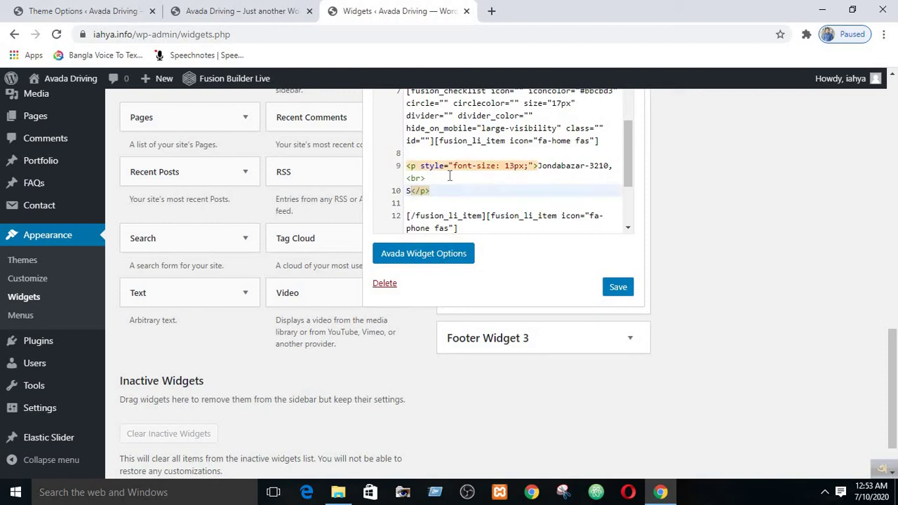
type("y")
type("lhet")
type(", B")
type("anglade")
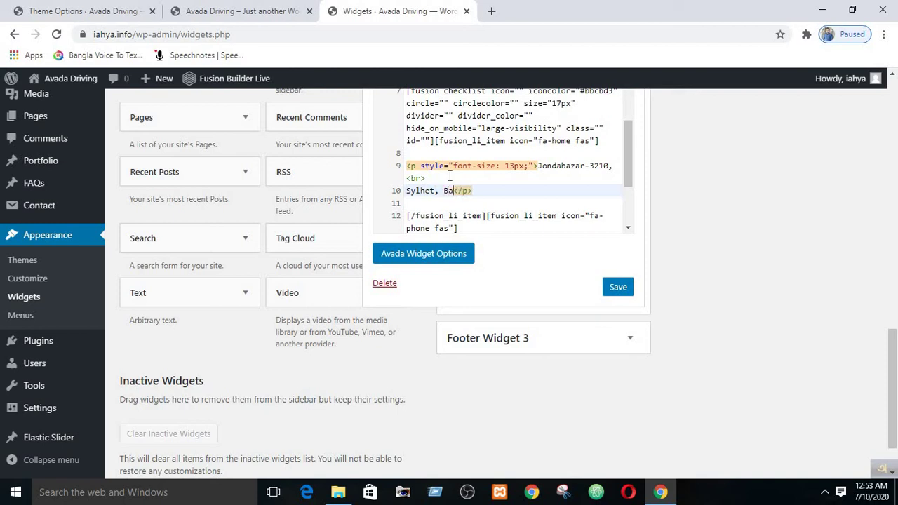
type("sh")
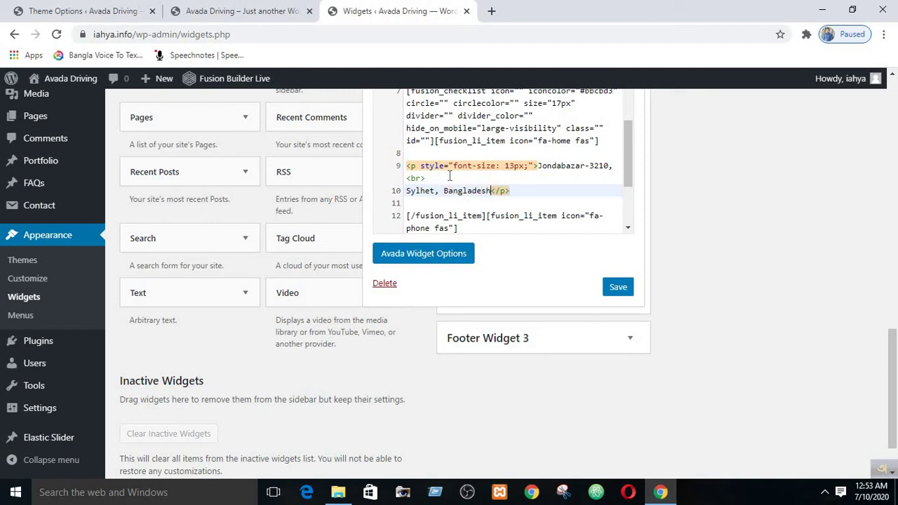
left_click(549, 170)
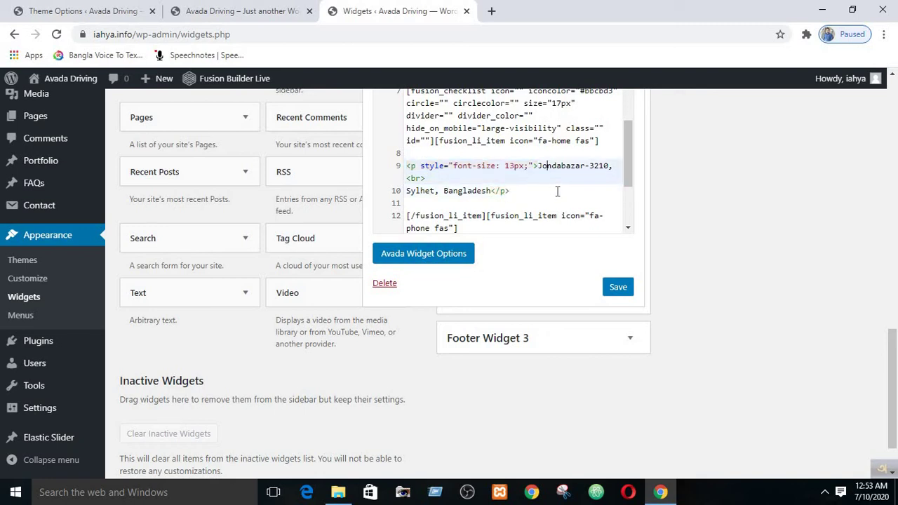
key("BackSpace")
type("t")
key("BackSpace")
type("i")
left_click(618, 287)
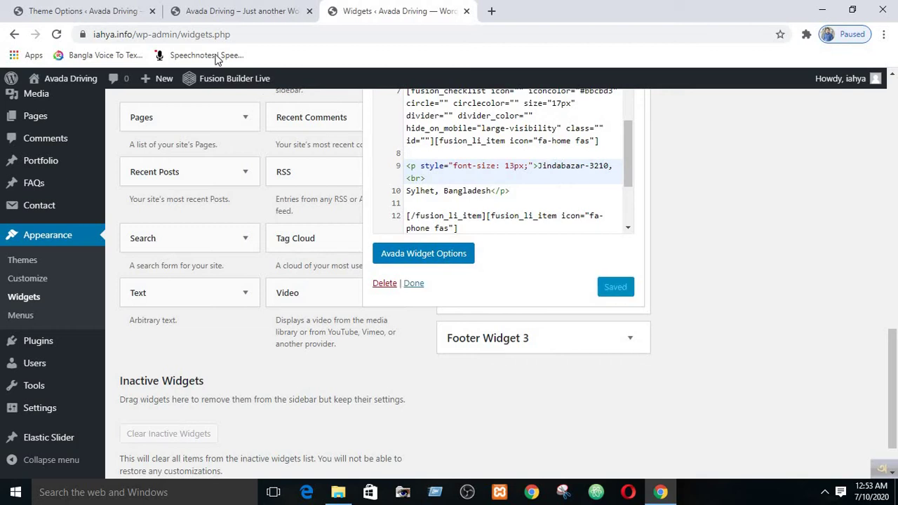
- Reload the live site and confirm the footer's Contact Details show the new address, phone and email
left_click(219, 6)
left_click(58, 35)
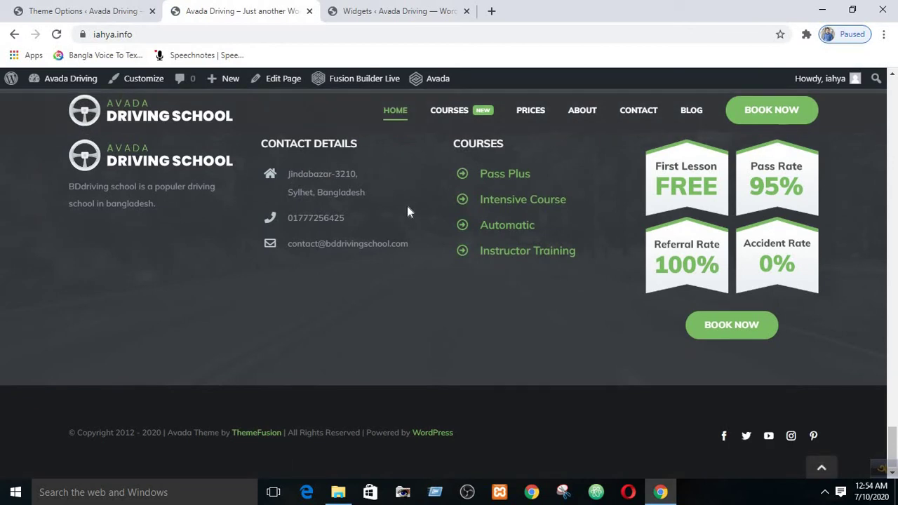
scroll(409, 211, "up", 3)
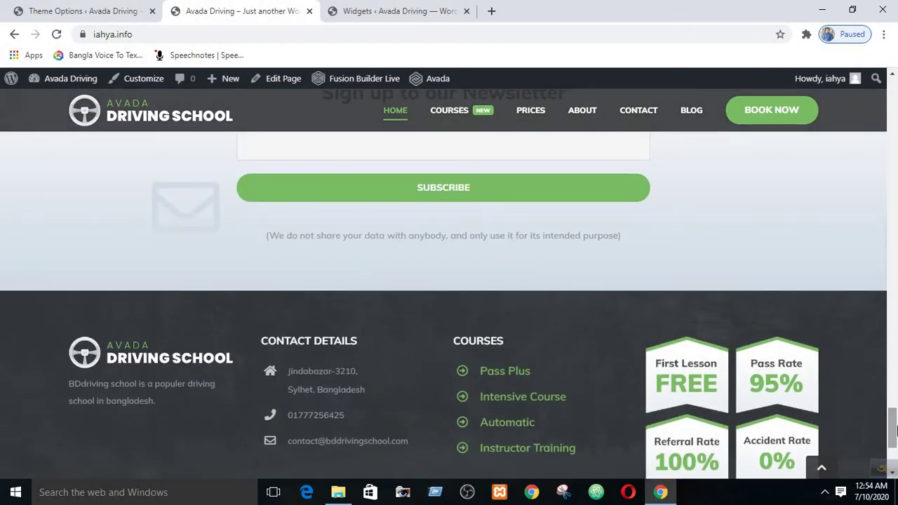
scroll(893, 421, "down", 1)
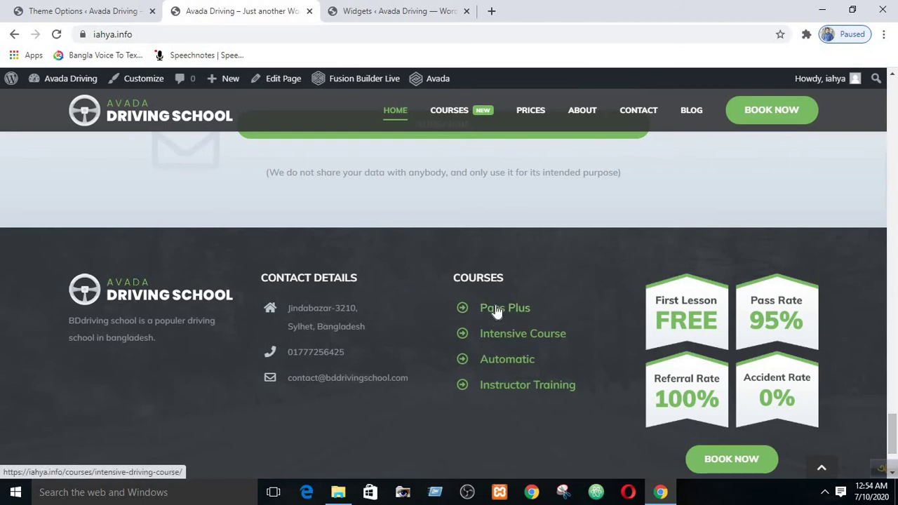
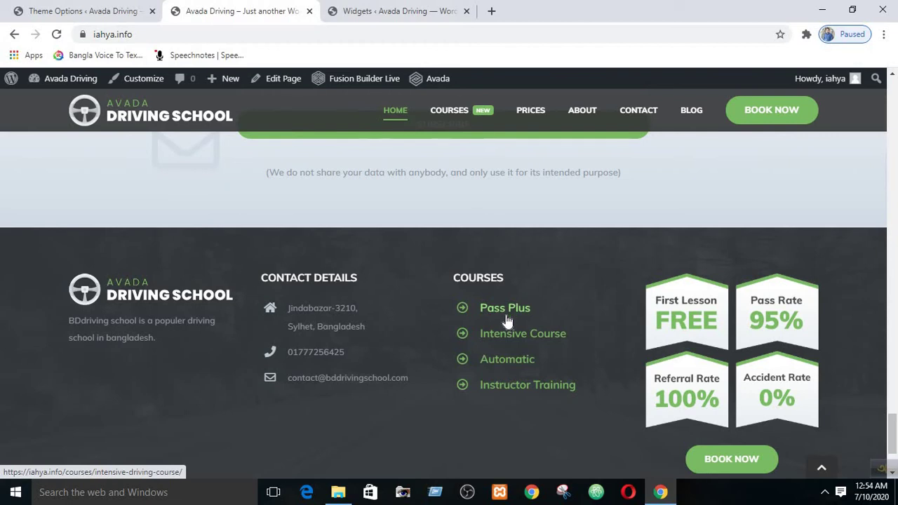
- Go back to the Widgets admin tab where the footer widget code is open
left_click(396, 11)
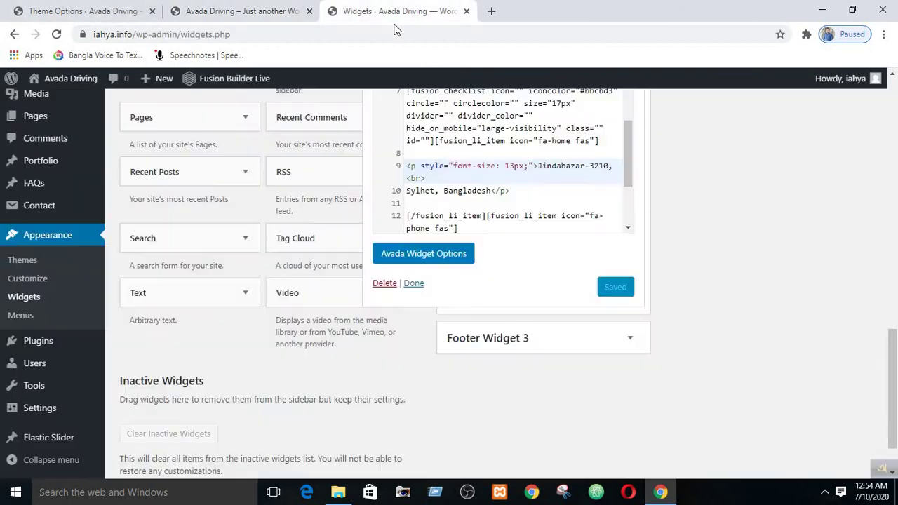
- Close the contact widget, open Footer Widget 3's Custom HTML Courses code, and compare with the live footer
left_click(420, 284)
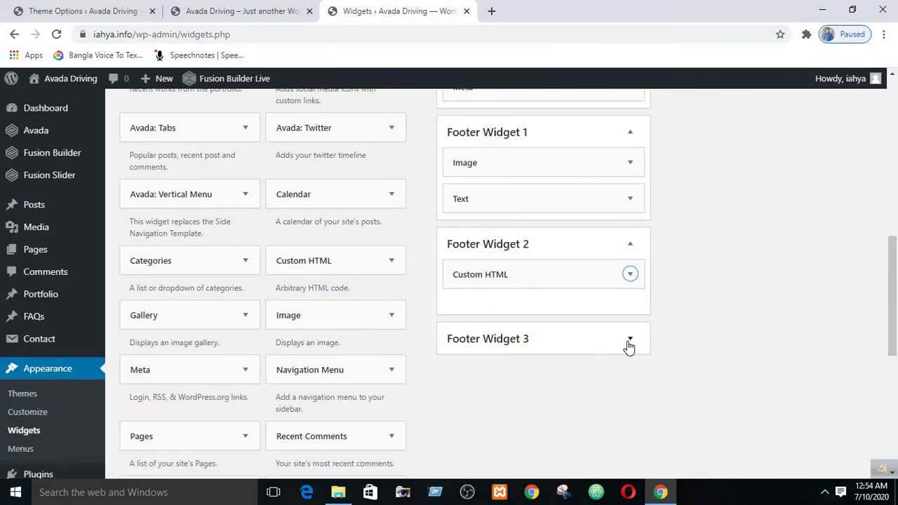
left_click(629, 339)
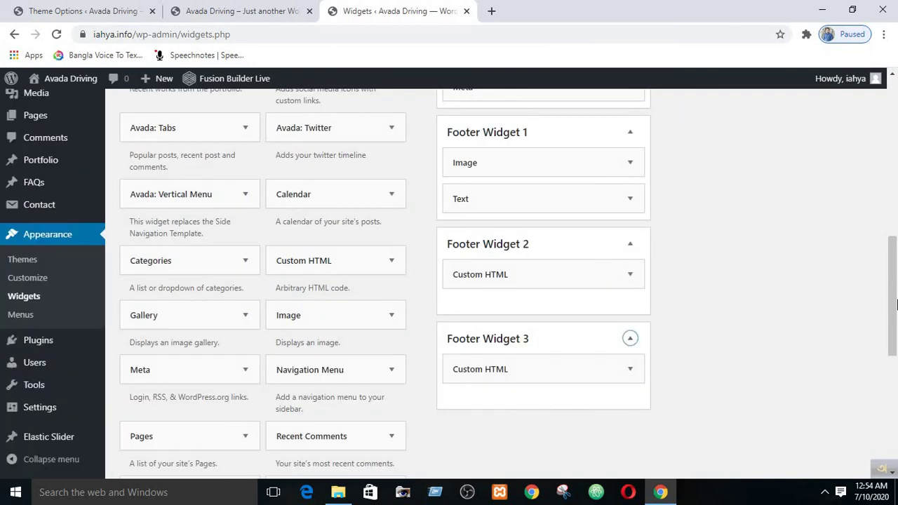
left_click(631, 370)
left_click_drag(897, 287, 897, 371)
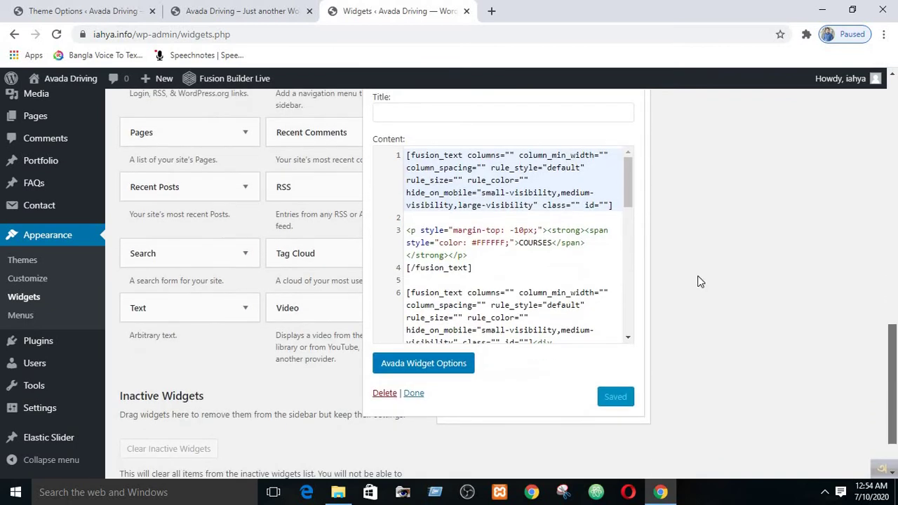
left_click_drag(632, 195, 640, 348)
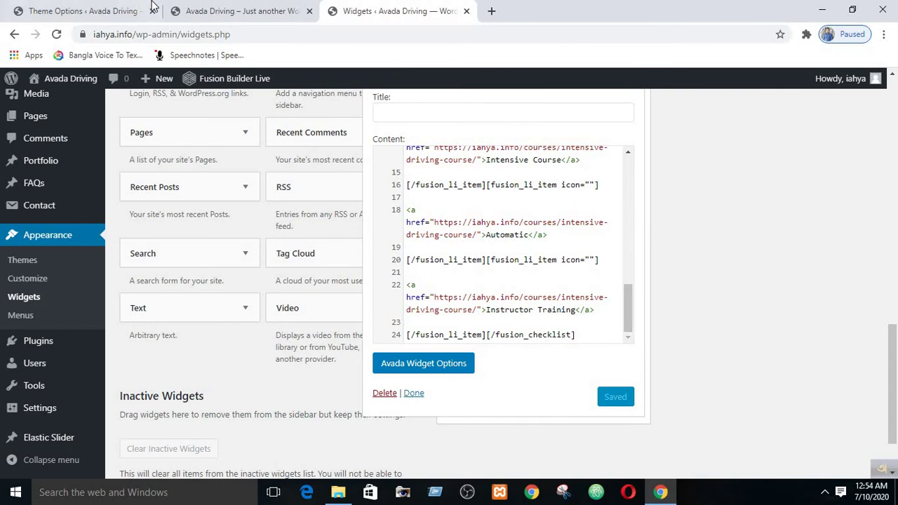
left_click(218, 10)
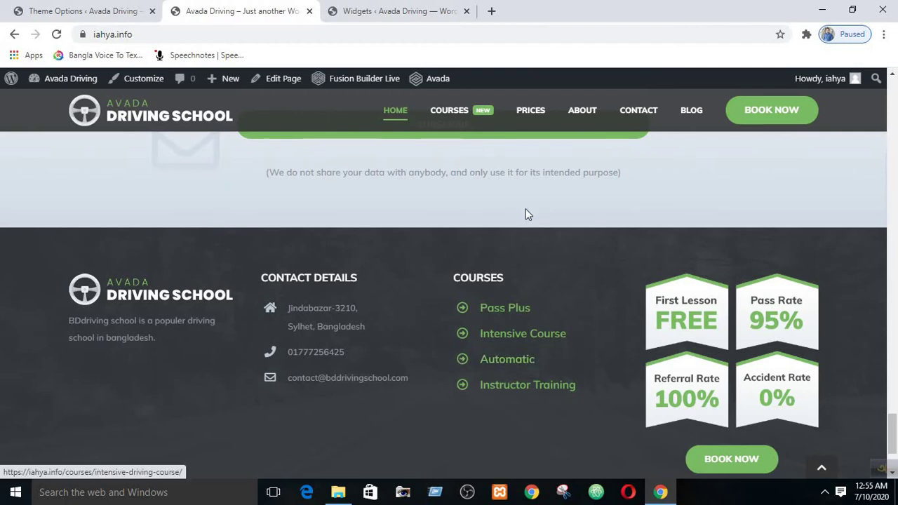
- Check the live footer's four Courses entries, then return to the Courses widget code
scroll(528, 214, "up", 5)
scroll(530, 221, "down", 5)
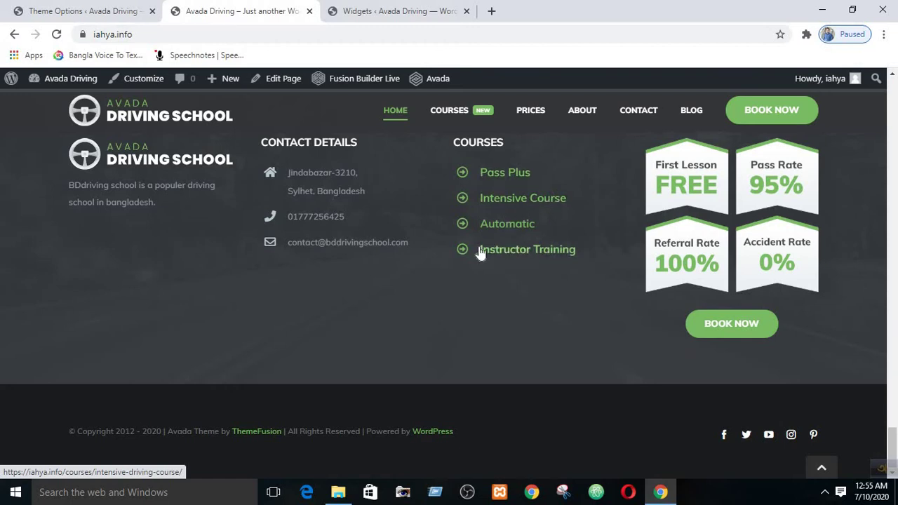
left_click(397, 10)
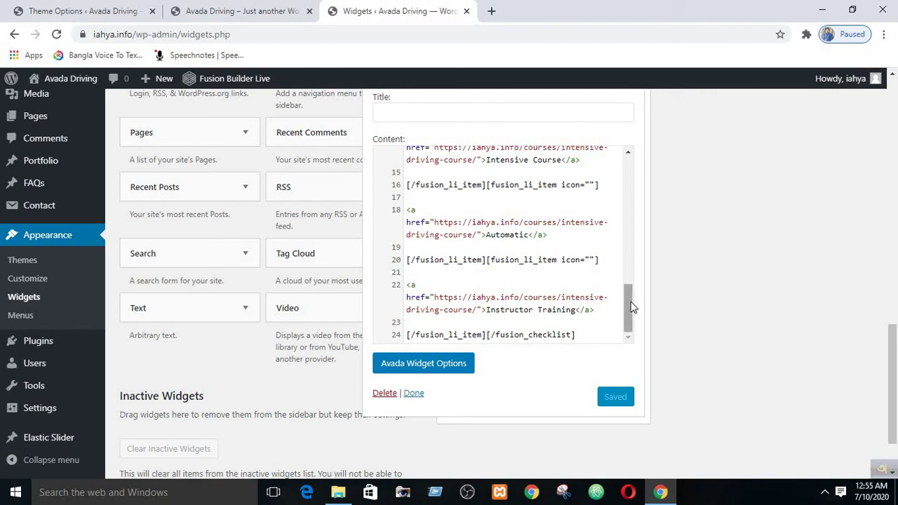
left_click_drag(630, 307, 630, 302)
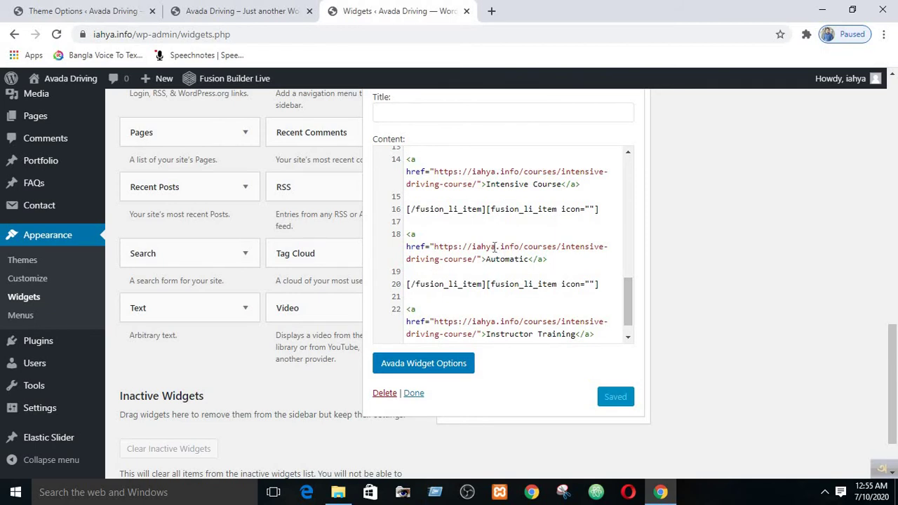
left_click(421, 211)
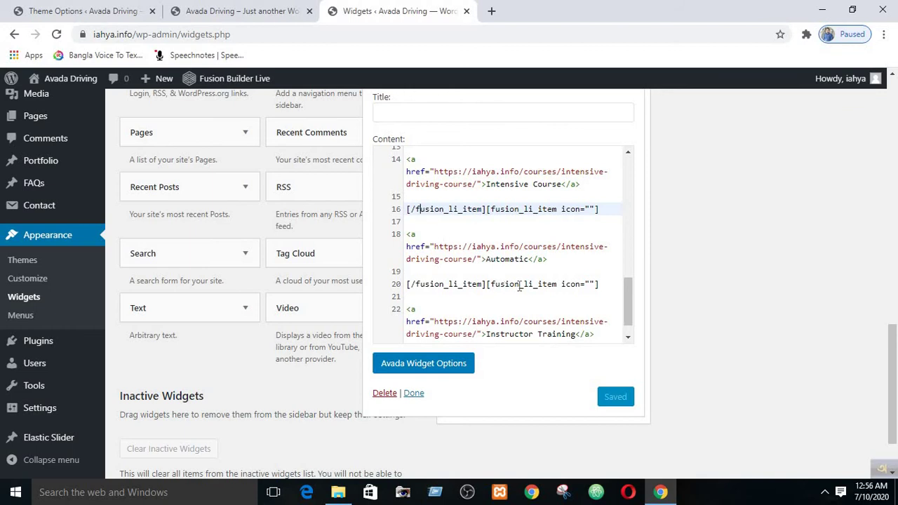
left_click(468, 284)
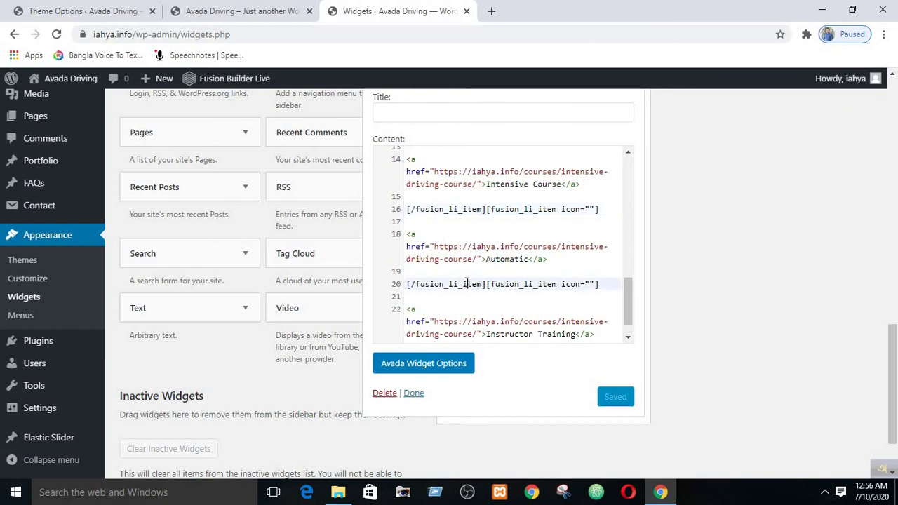
left_click(414, 209)
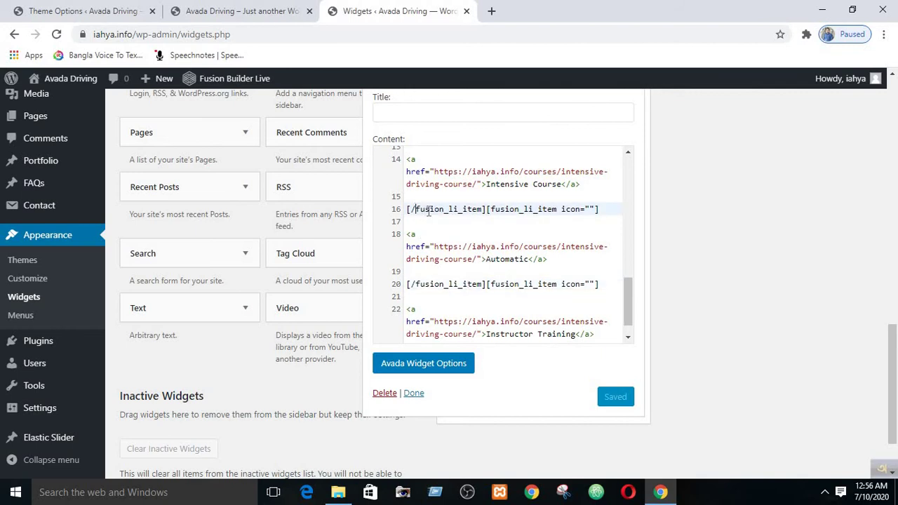
left_click(444, 284)
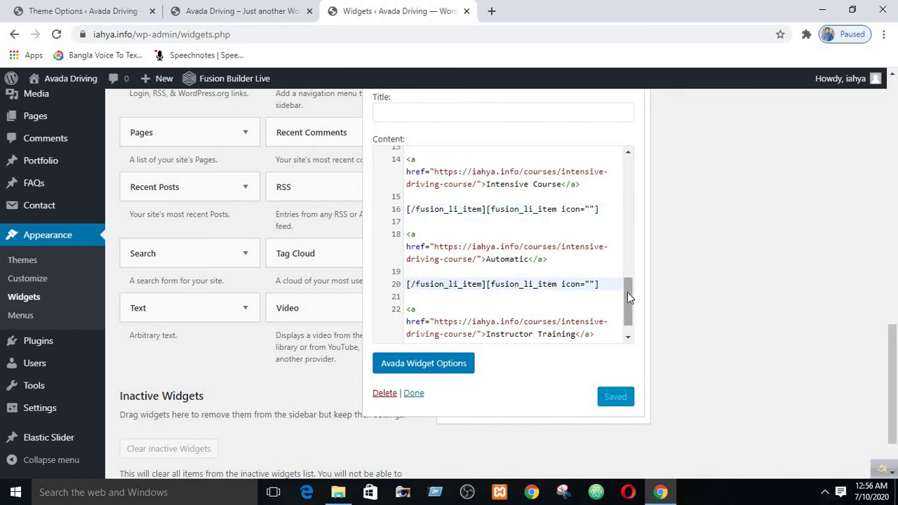
left_click_drag(627, 292, 628, 300)
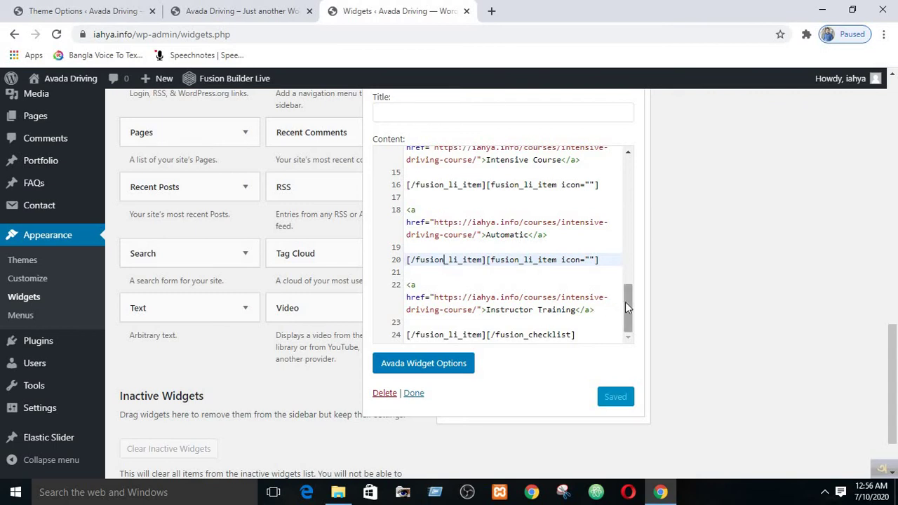
left_click_drag(626, 302, 619, 327)
left_click(434, 335)
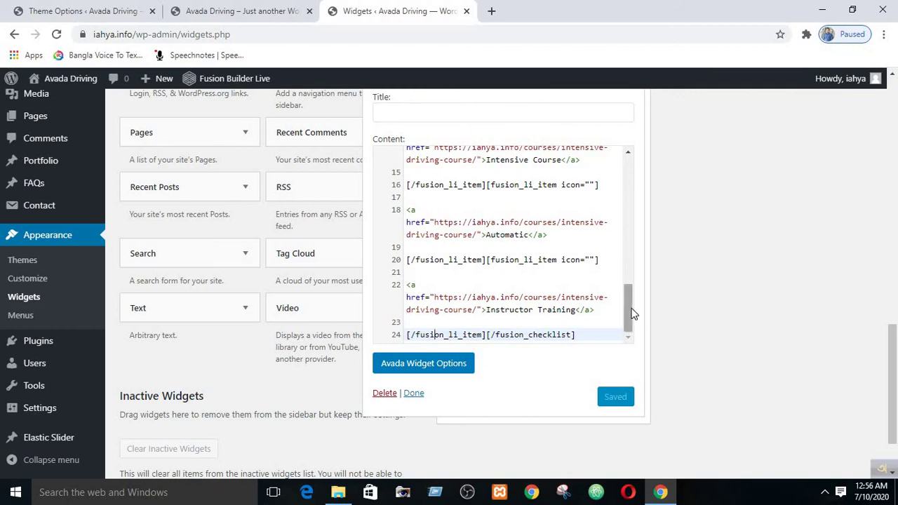
scroll(629, 307, "up", 2)
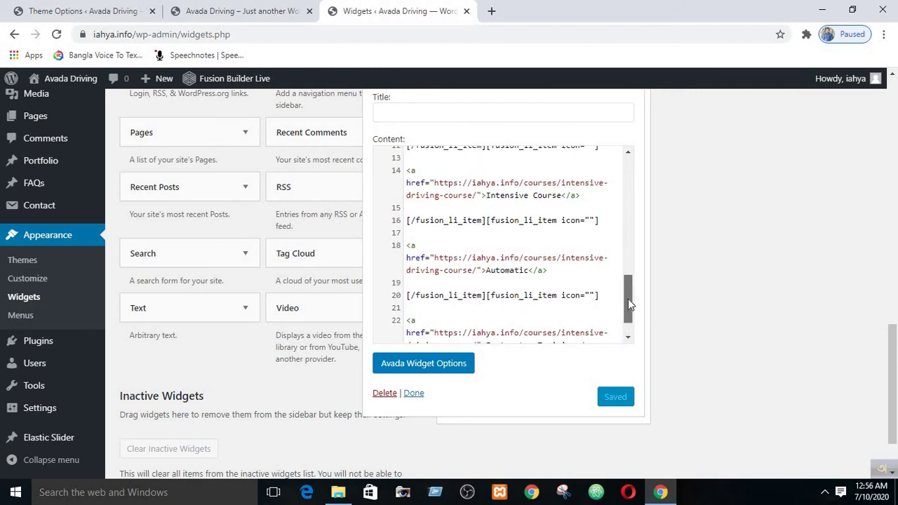
scroll(628, 309, "down", 1)
scroll(629, 298, "up", 2)
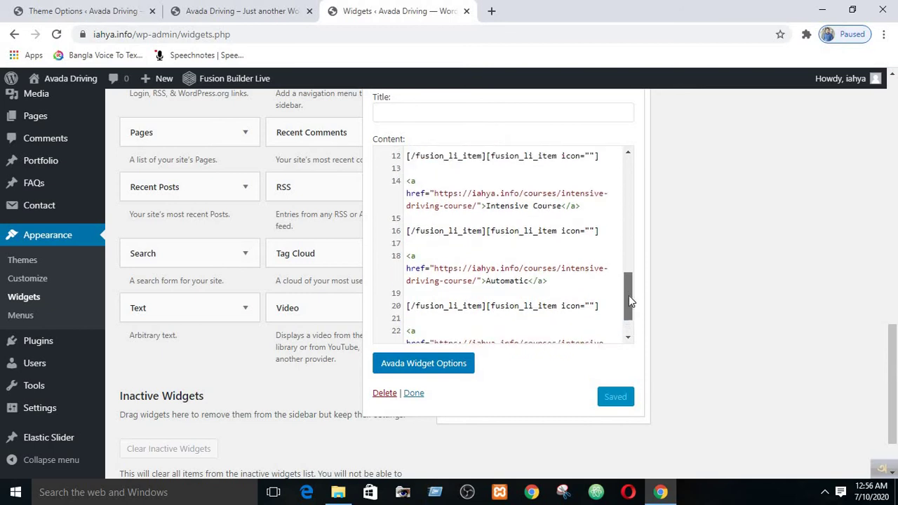
scroll(629, 300, "down", 1)
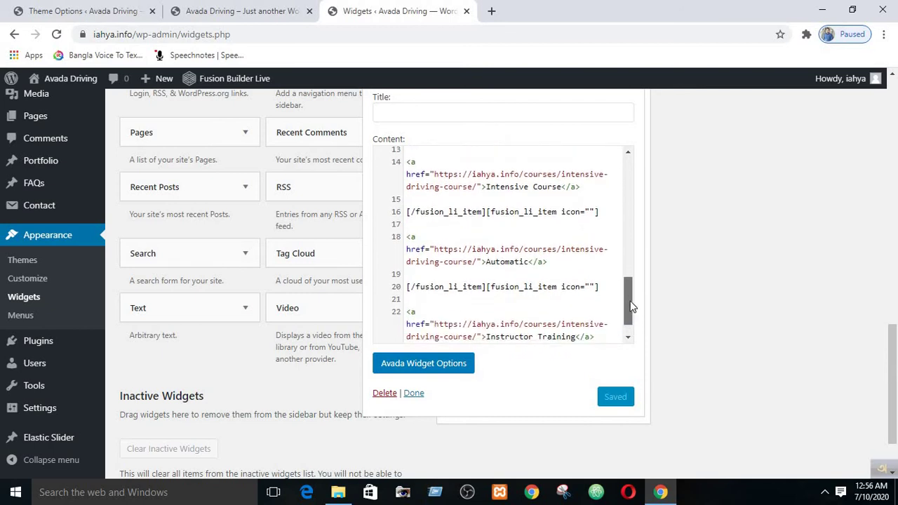
left_click(500, 262)
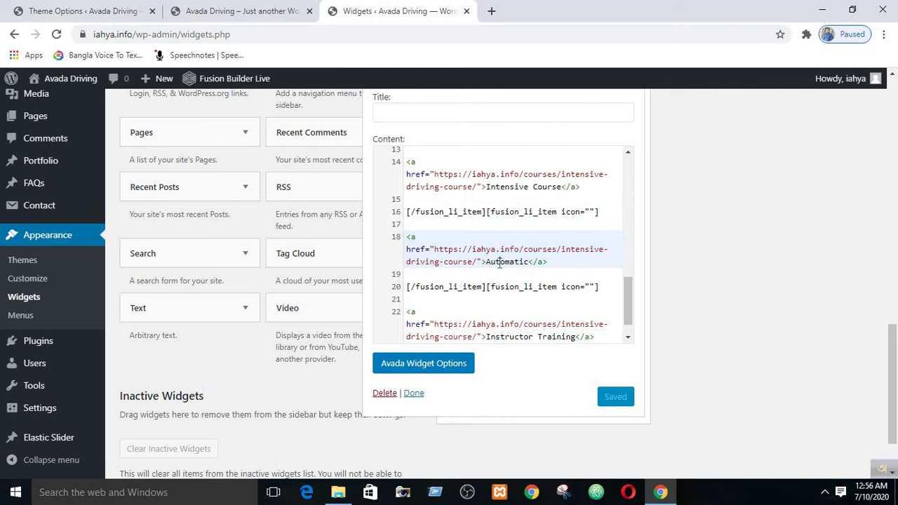
left_click(417, 212)
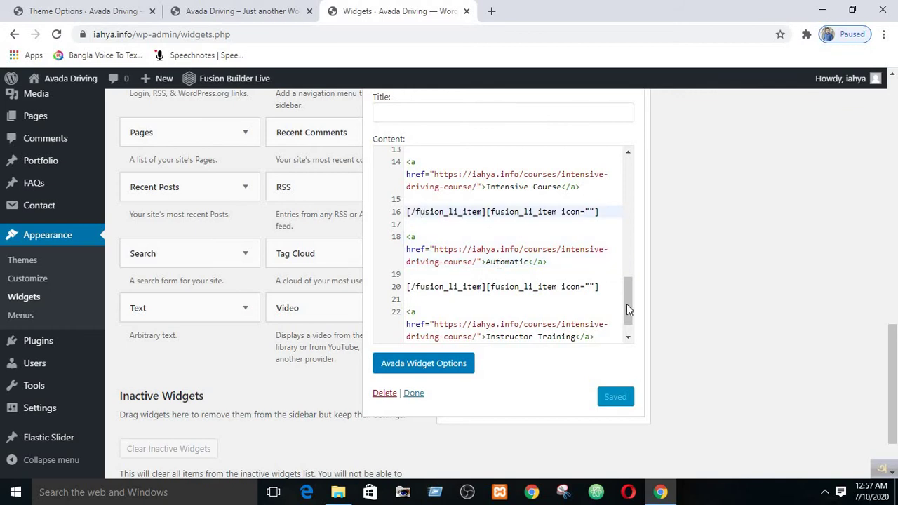
left_click_drag(626, 304, 629, 266)
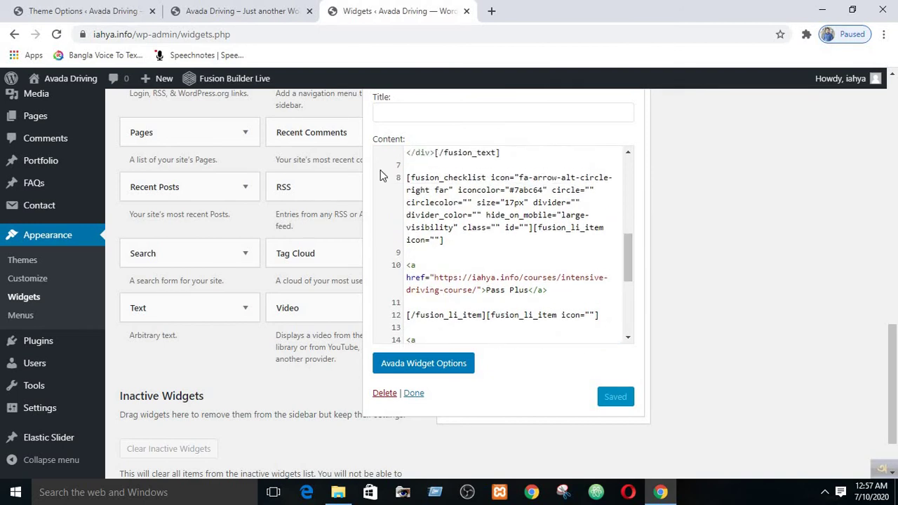
- Select the Automatic course link block on lines 18–20 of the widget code
left_click(538, 229)
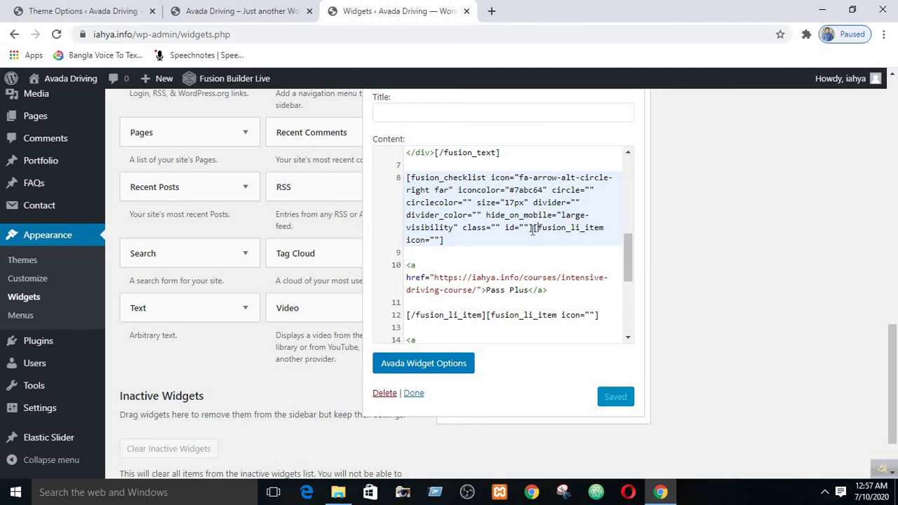
left_click_drag(520, 229, 485, 315)
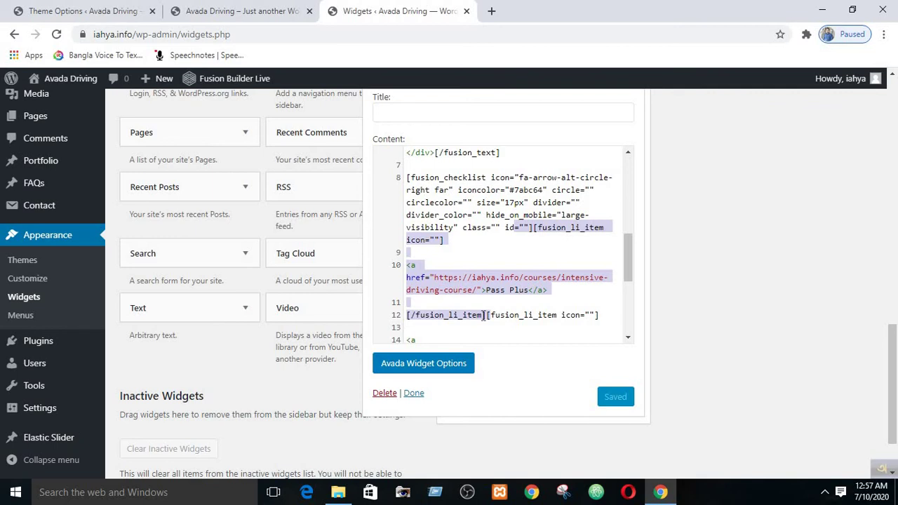
double_click(522, 316)
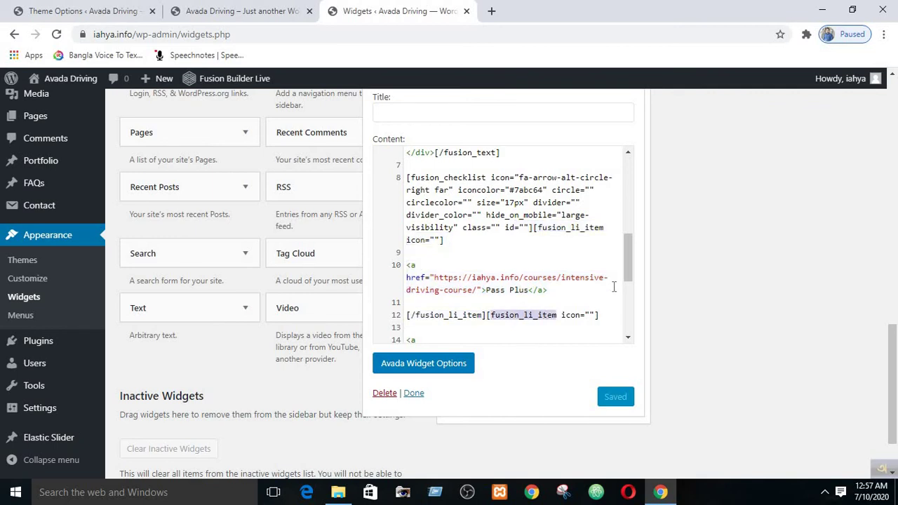
left_click_drag(629, 270, 632, 304)
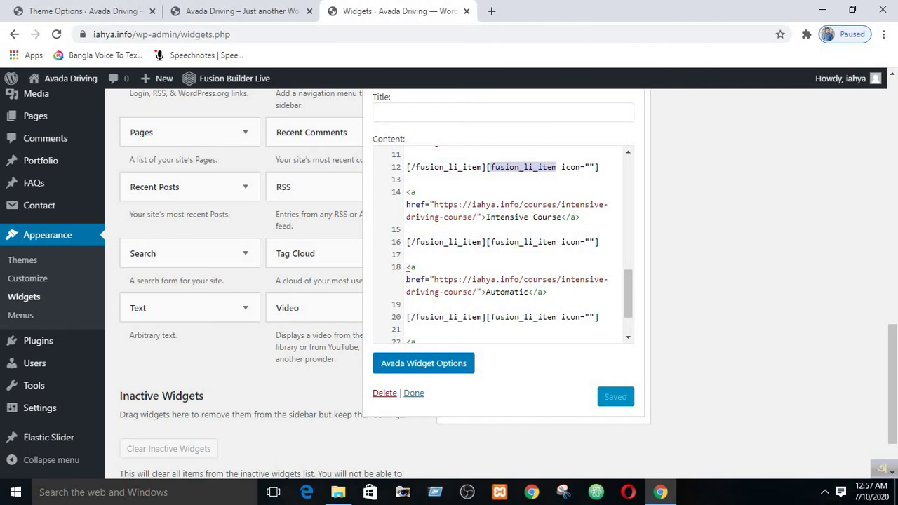
left_click_drag(406, 268, 526, 327)
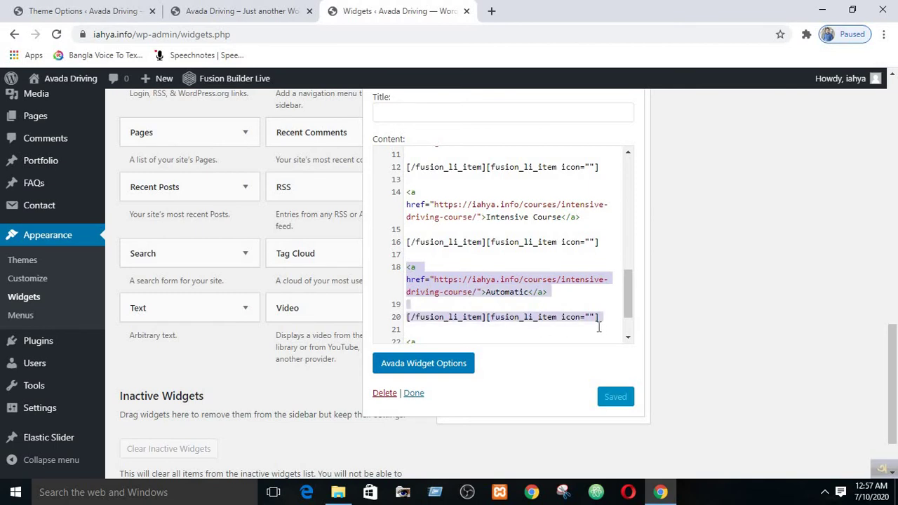
left_click(426, 267)
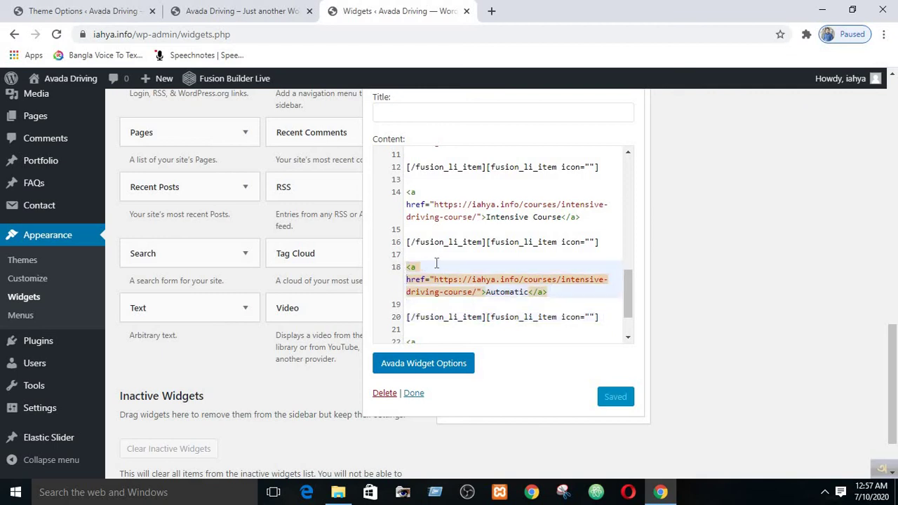
left_click(443, 254)
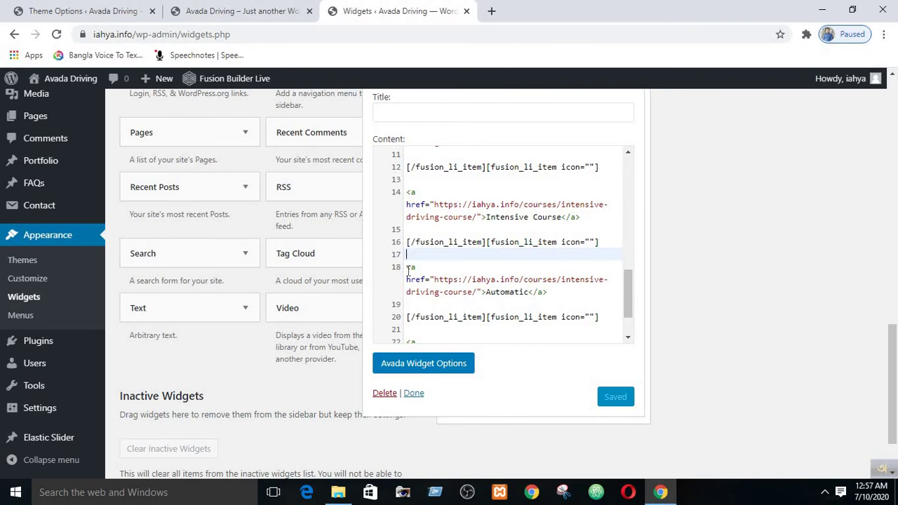
left_click_drag(407, 267, 604, 322)
key("ctrl+c")
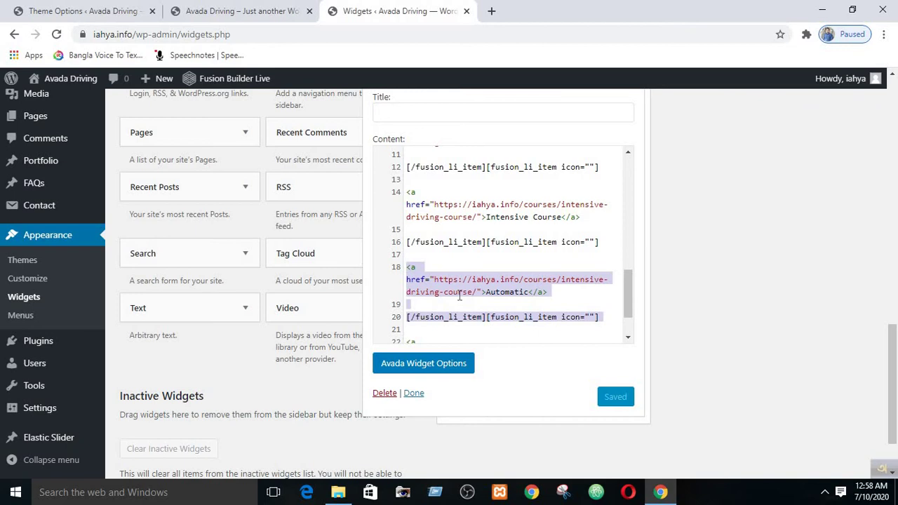
- Delete the Automatic course link, save the widget, and check the reloaded live footer
key("BackSpace")
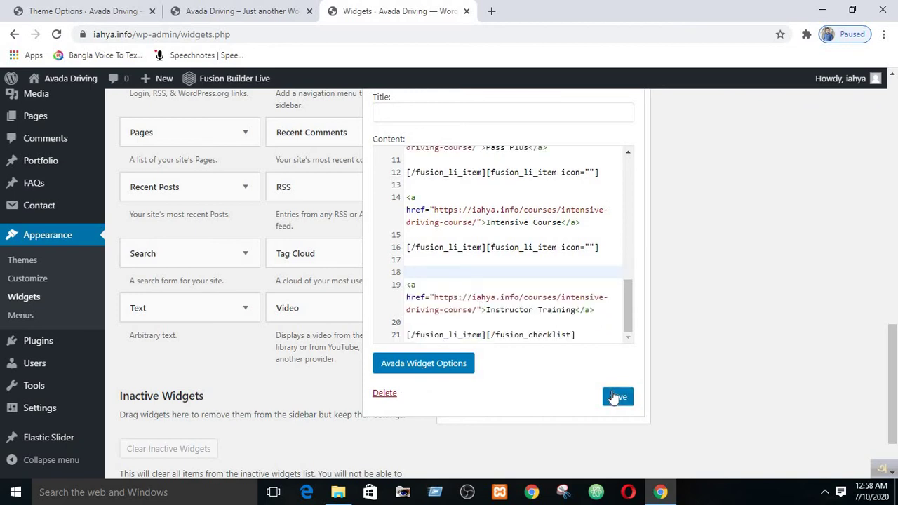
left_click(616, 397)
left_click(257, 10)
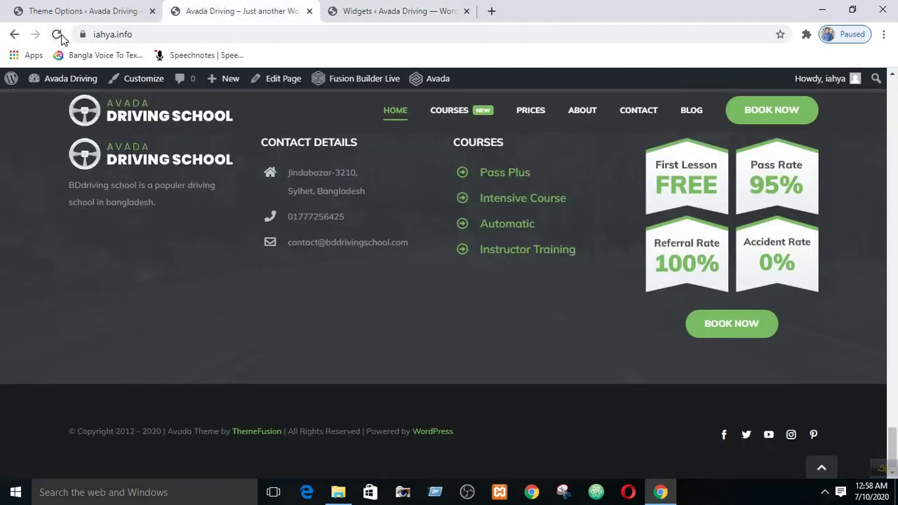
left_click(57, 34)
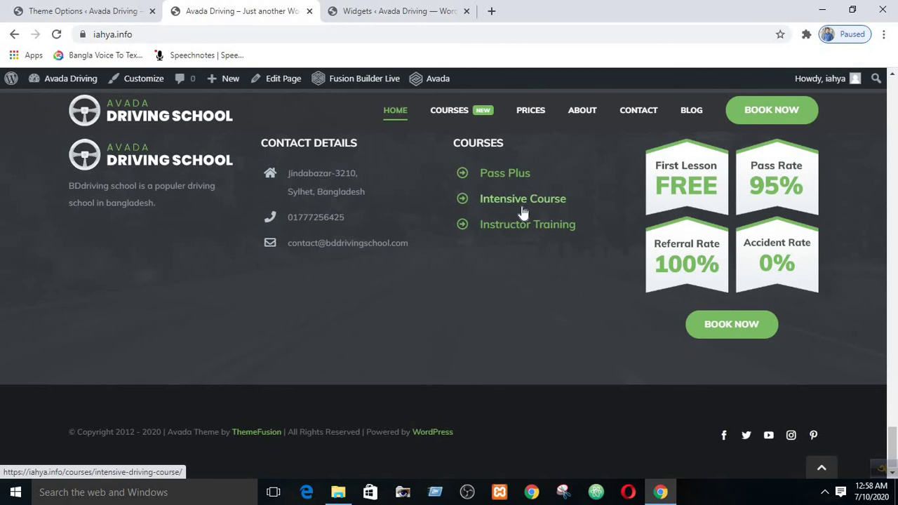
scroll(557, 209, "up", 3)
scroll(557, 211, "down", 3)
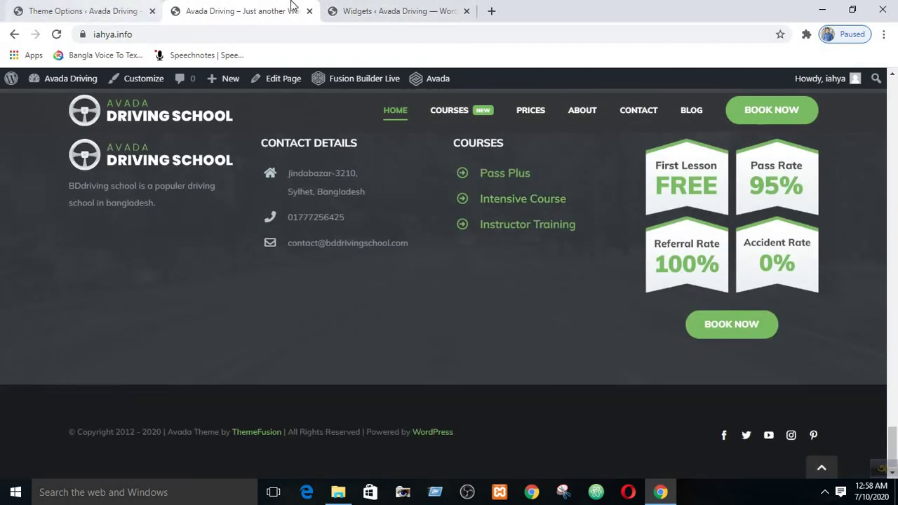
left_click(344, 10)
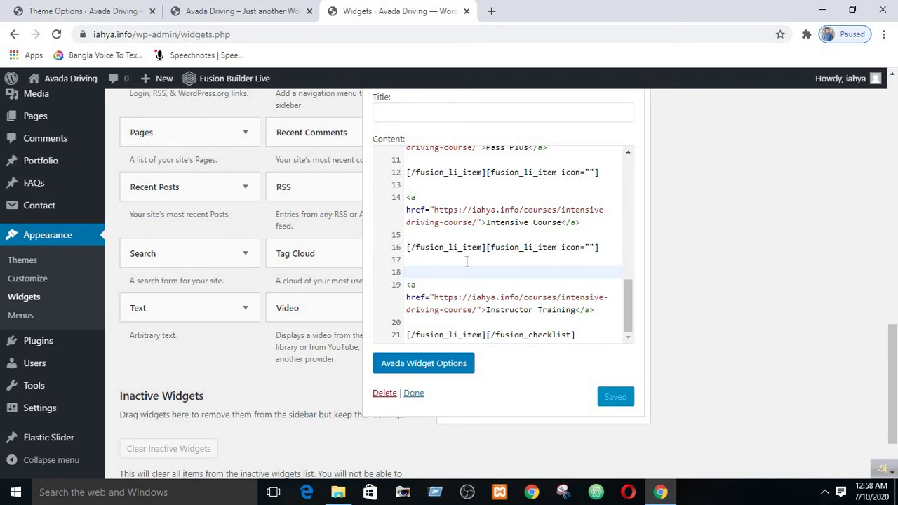
- Restore the Automatic course link, save, and reload the live site to confirm it reappears
right_click(420, 276)
left_click(418, 267)
key("ctrl+v")
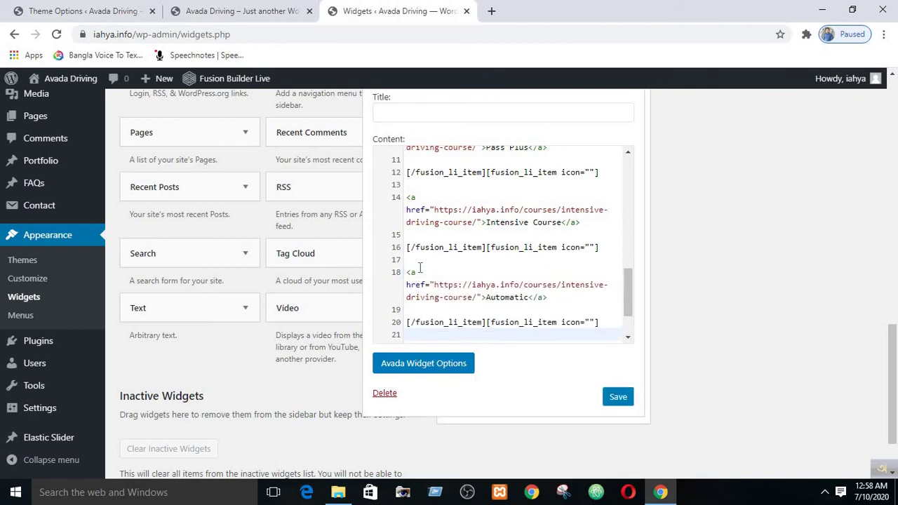
left_click(618, 399)
left_click(217, 7)
left_click(57, 34)
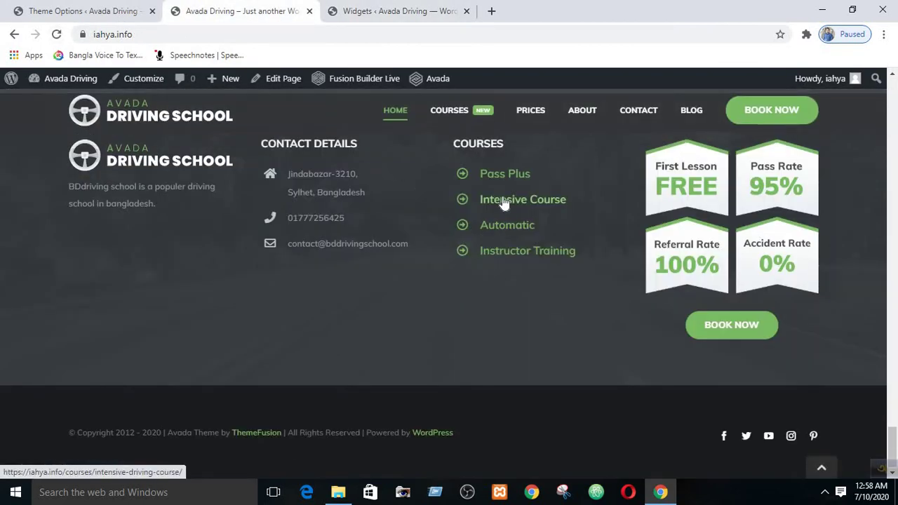
left_click(413, 8)
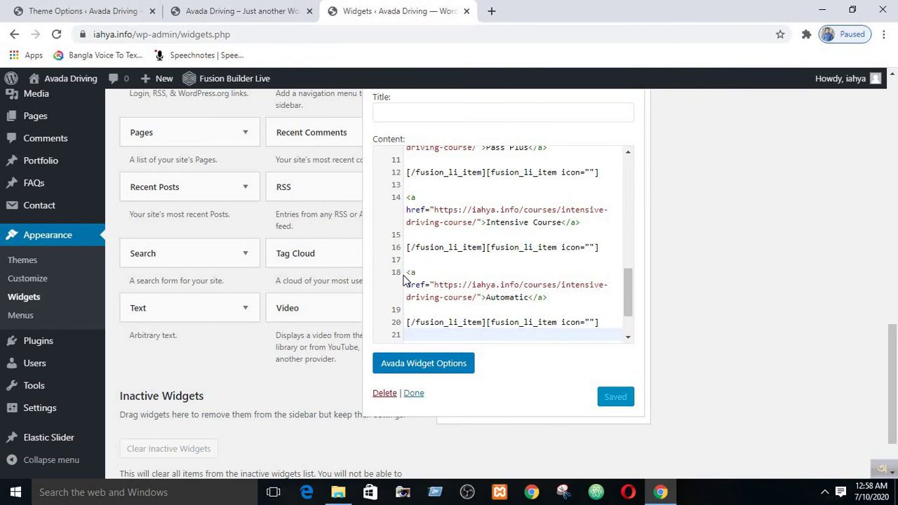
- Delete the Automatic link block again, save, and reload the footer showing three courses
left_click_drag(407, 272, 602, 322)
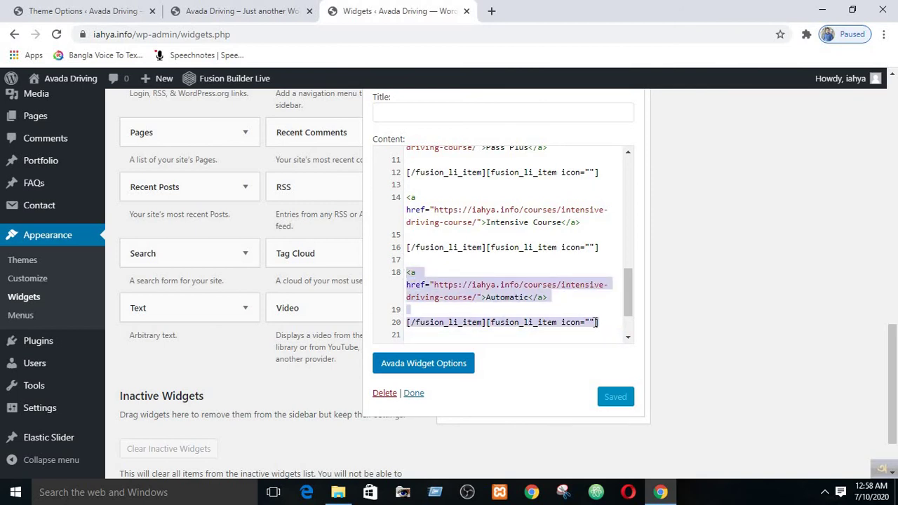
key("Delete")
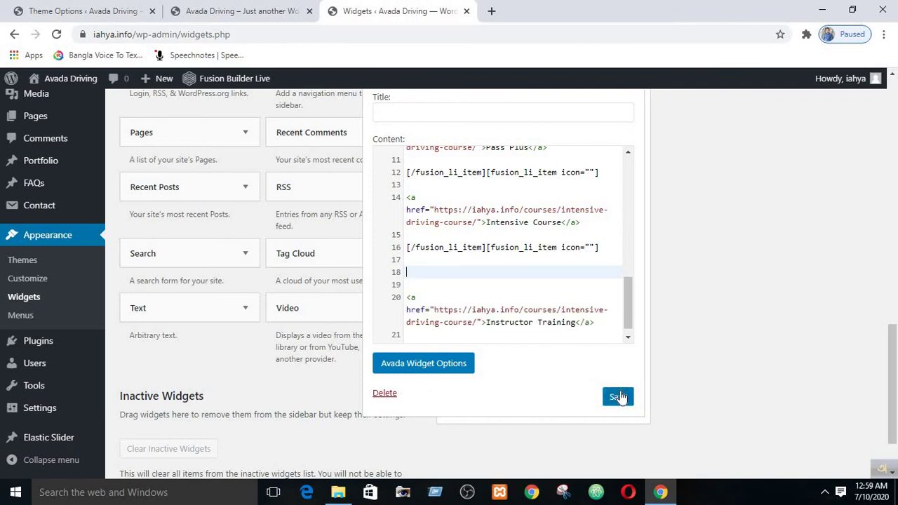
left_click(618, 397)
left_click(200, 11)
left_click(60, 34)
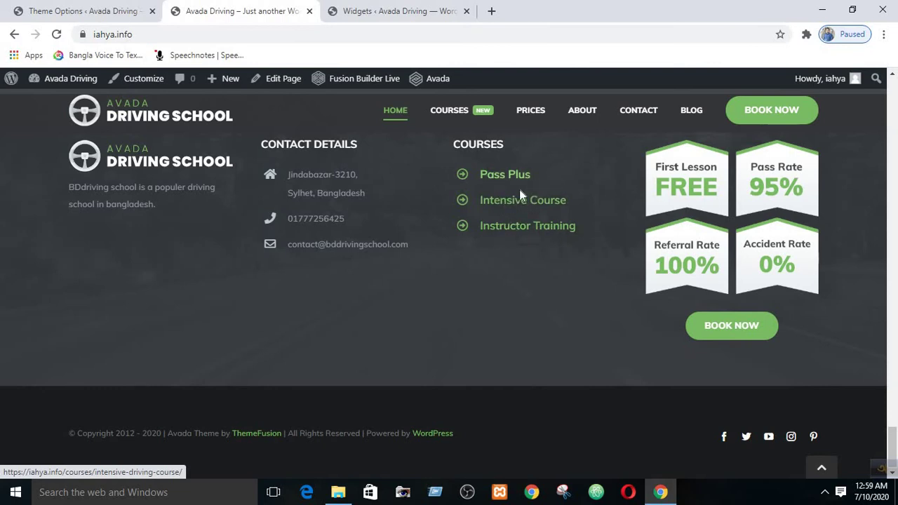
- Rename the Intensive Course link to Advance Course in the widget code
left_click(107, 6)
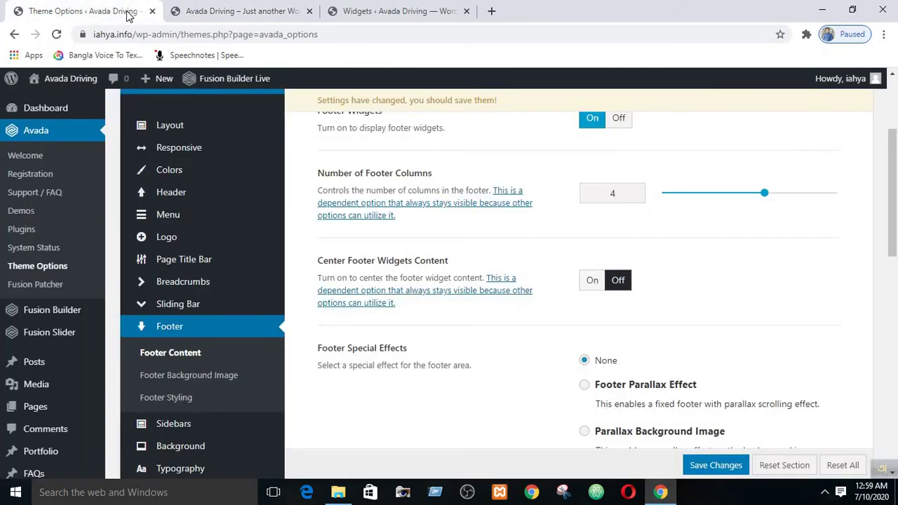
left_click(371, 9)
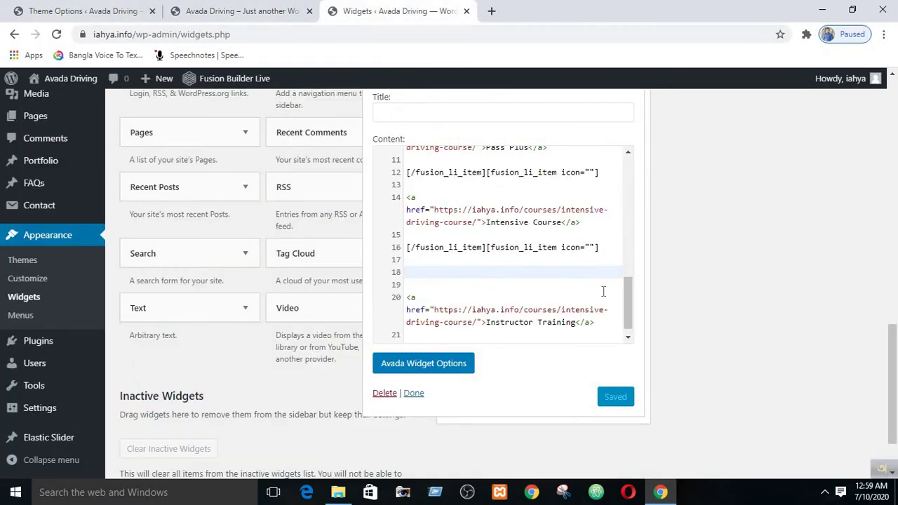
left_click_drag(627, 290, 627, 302)
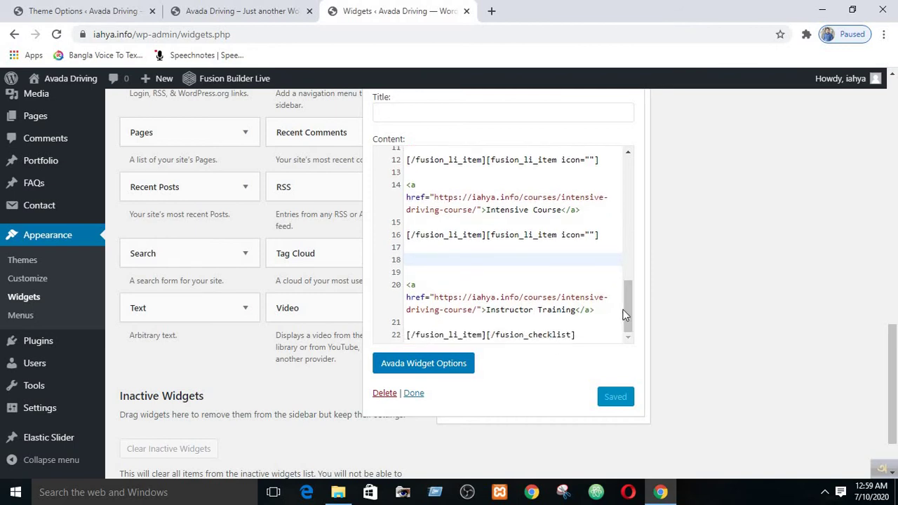
scroll(625, 302, "up", 1)
scroll(625, 293, "up", 1)
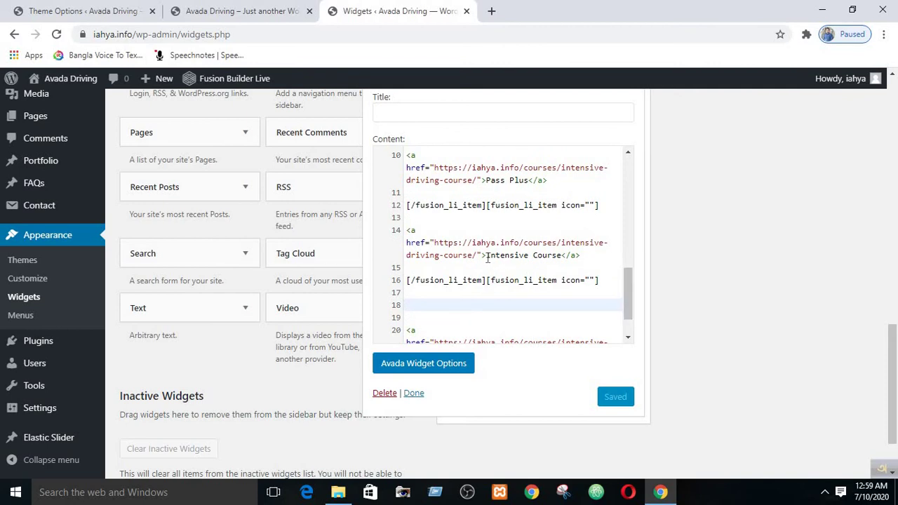
left_click_drag(488, 257, 527, 258)
left_click(525, 259)
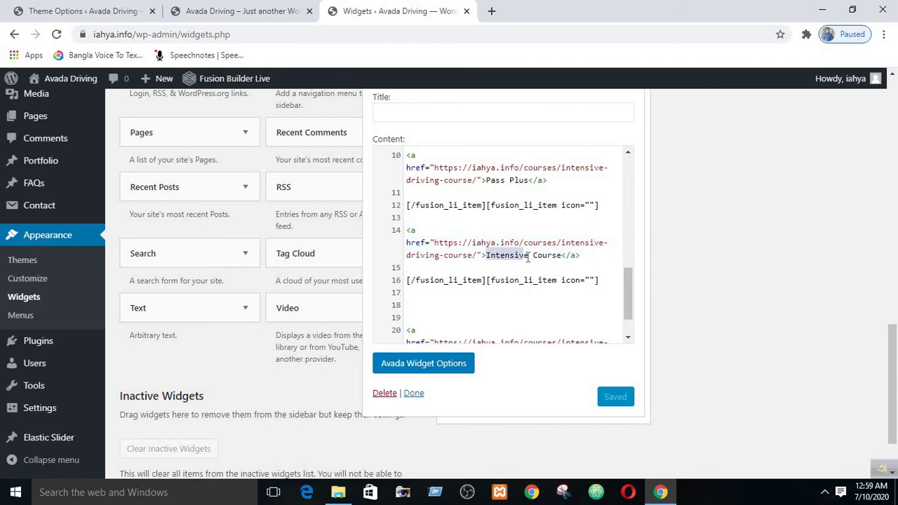
type("e")
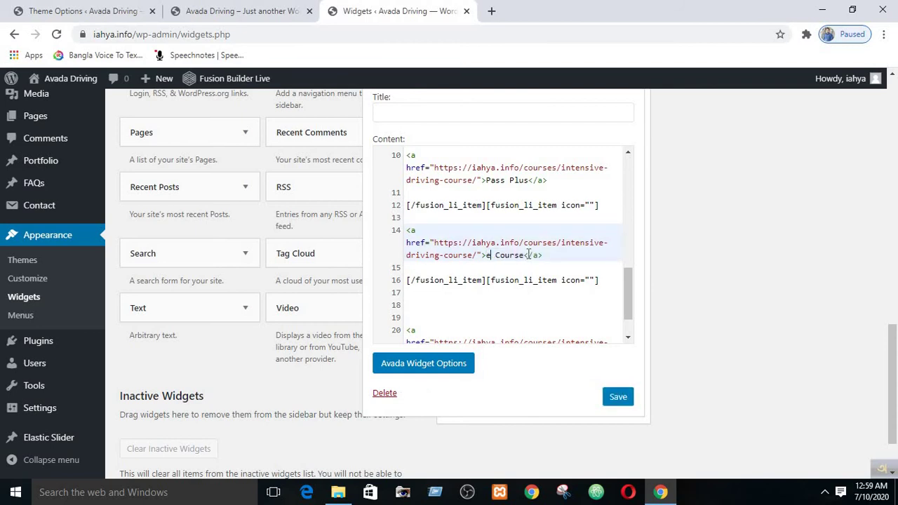
key("BackSpace")
type("Advance")
scroll(628, 285, "up", 1)
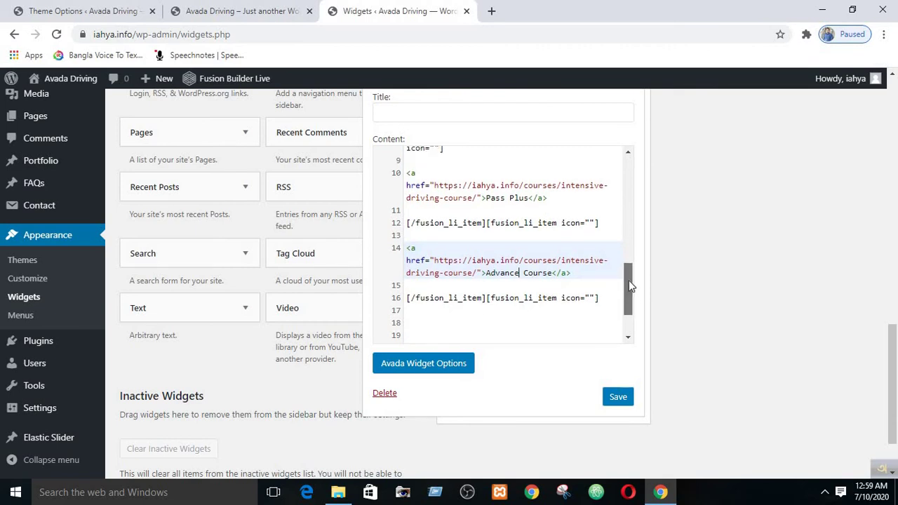
scroll(566, 250, "up", 1)
- Rename the Pass Plus link to Primary and save the widget
left_click_drag(487, 204, 528, 203)
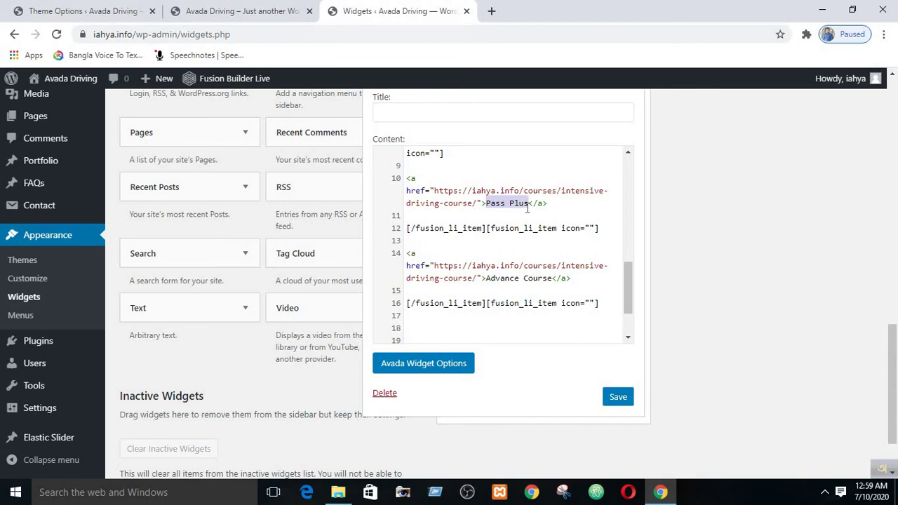
type("P")
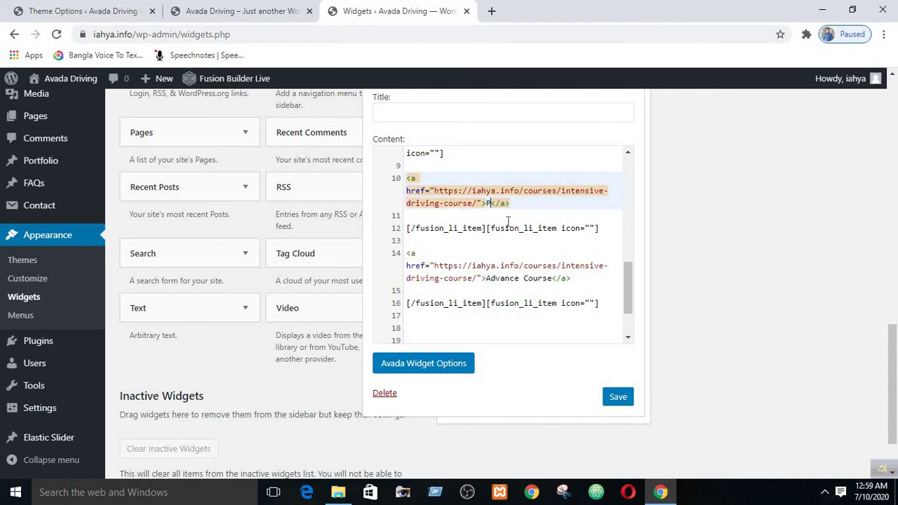
type("rimary")
left_click(520, 278)
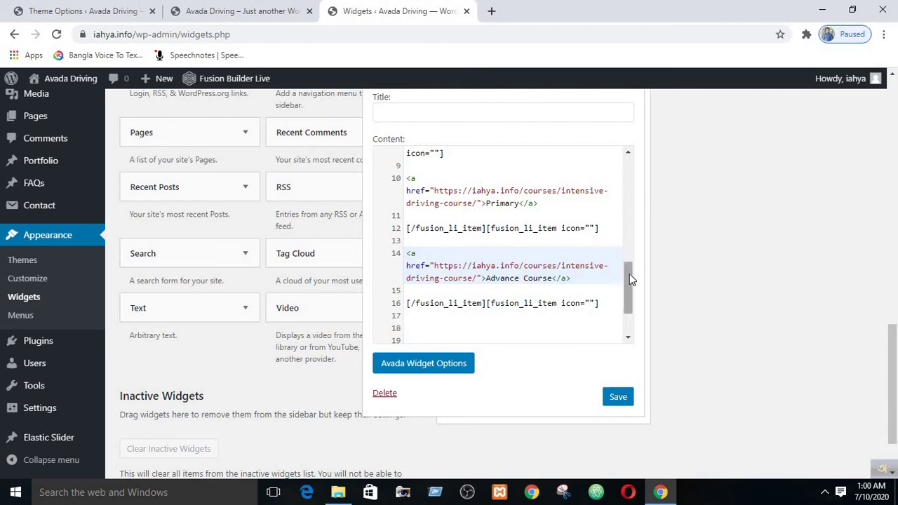
left_click_drag(627, 277, 631, 307)
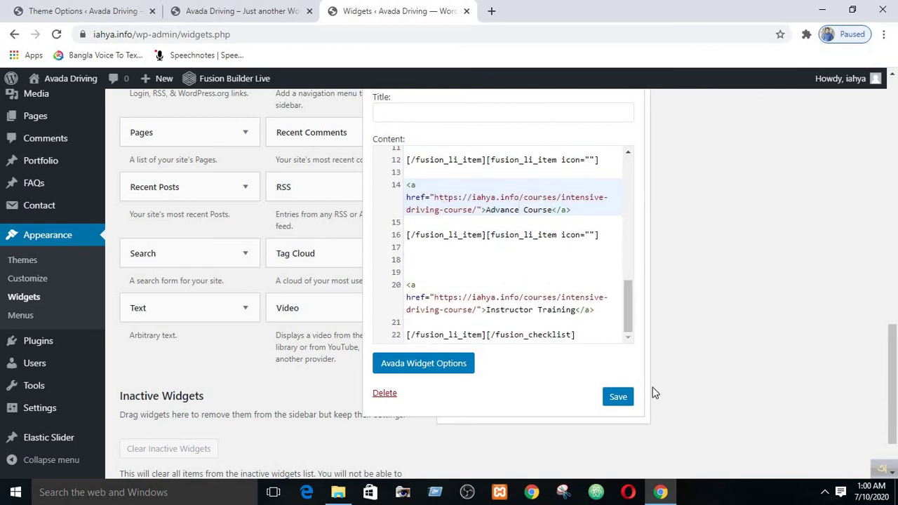
left_click(619, 398)
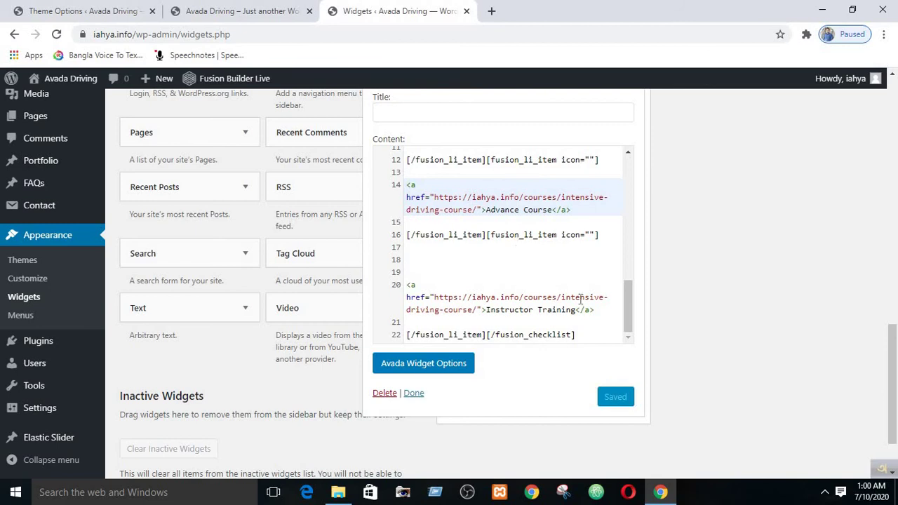
- Reload the live site and confirm the footer lists Primary, Advance Course and Instructor Training
left_click(219, 7)
mouse_move(465, 120)
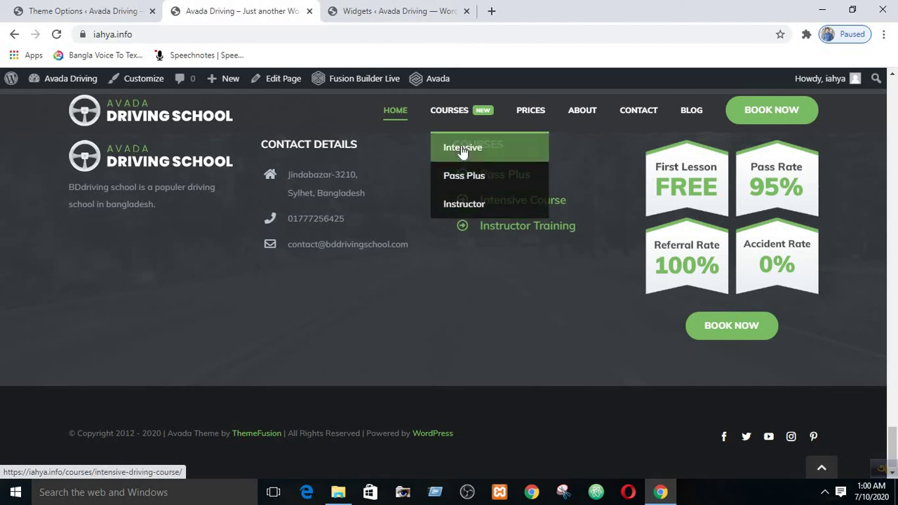
left_click(386, 10)
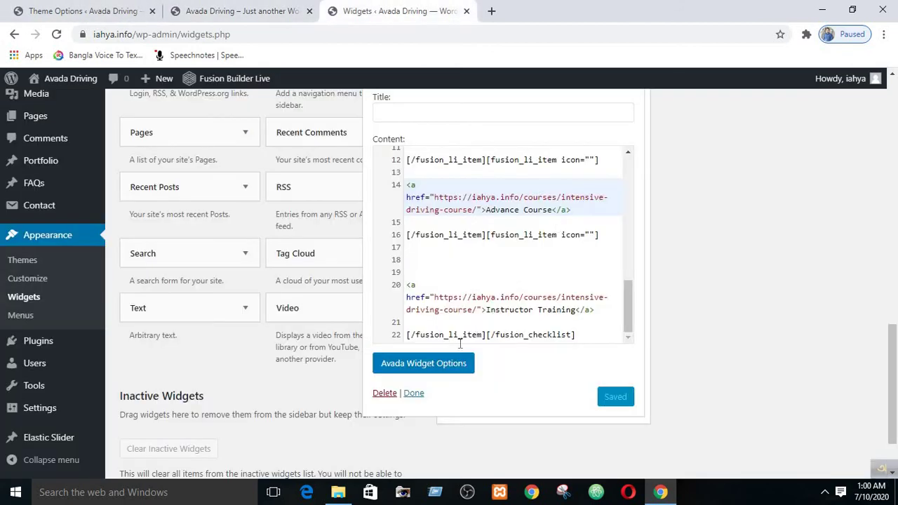
left_click(413, 392)
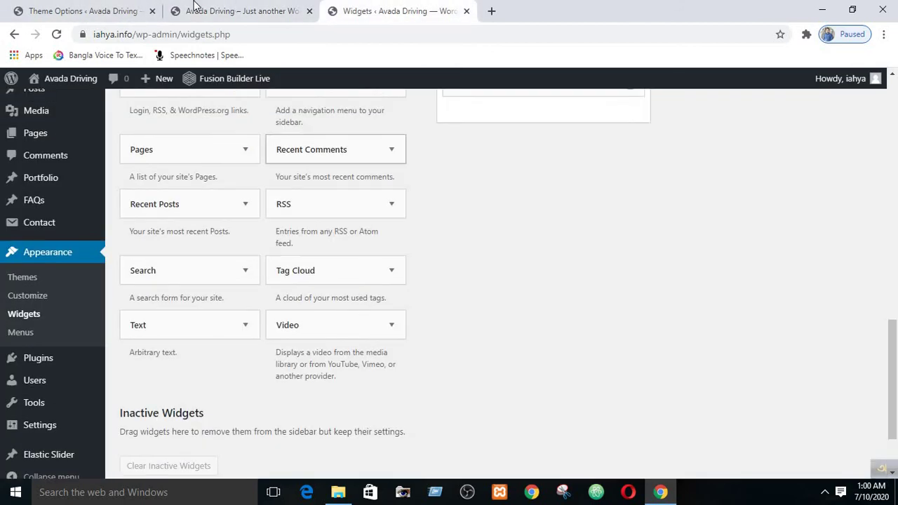
left_click(239, 11)
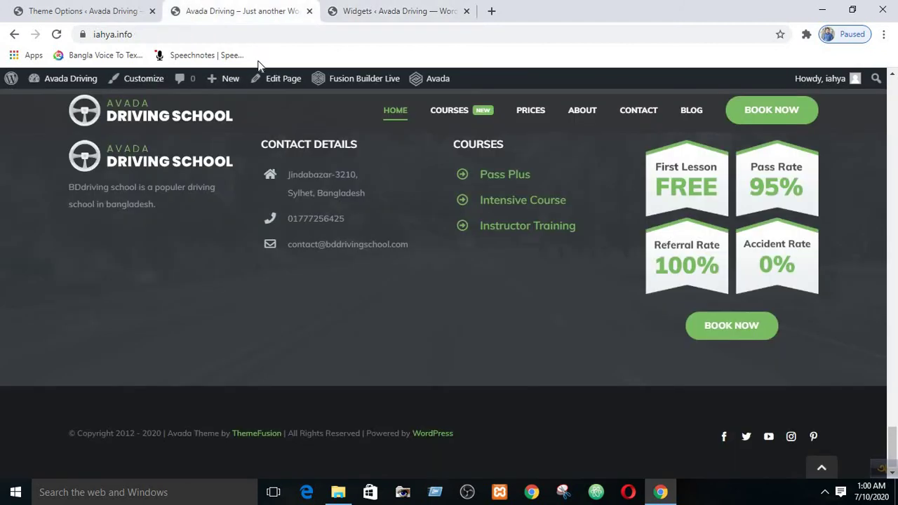
left_click(59, 35)
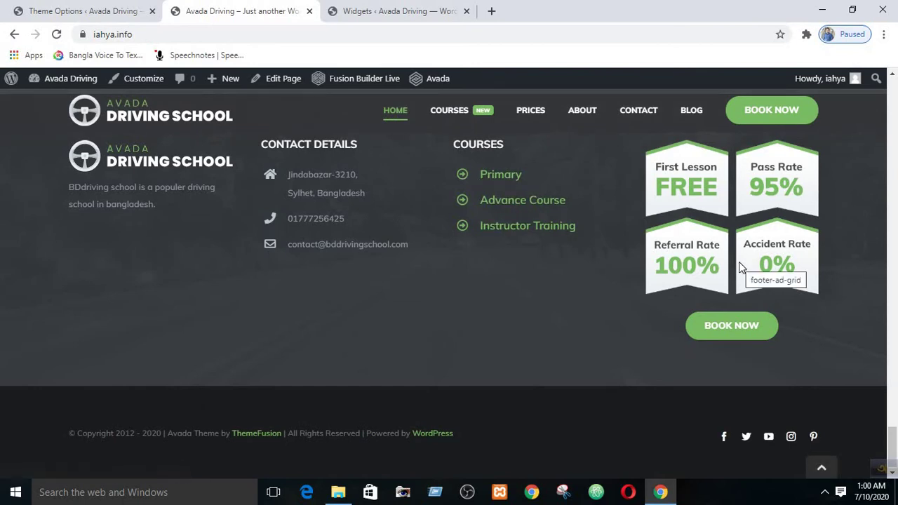
scroll(741, 268, "up", 3)
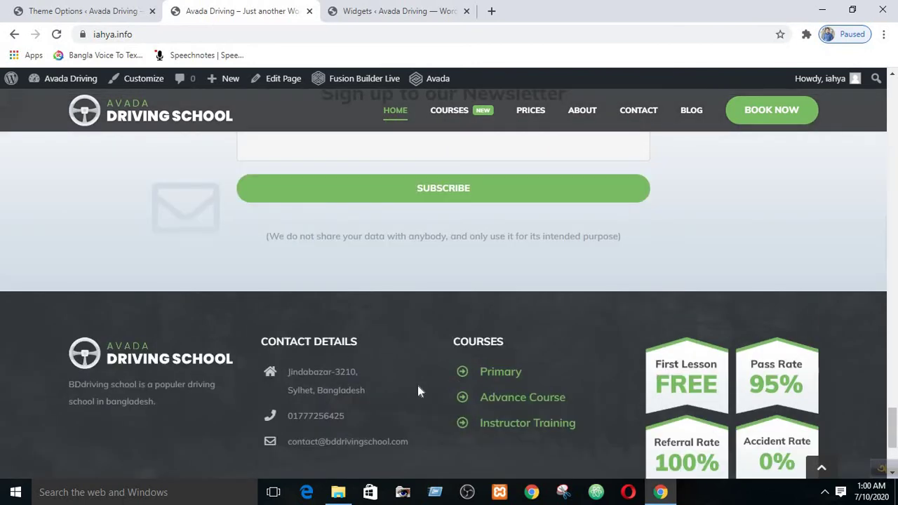
scroll(717, 353, "down", 3)
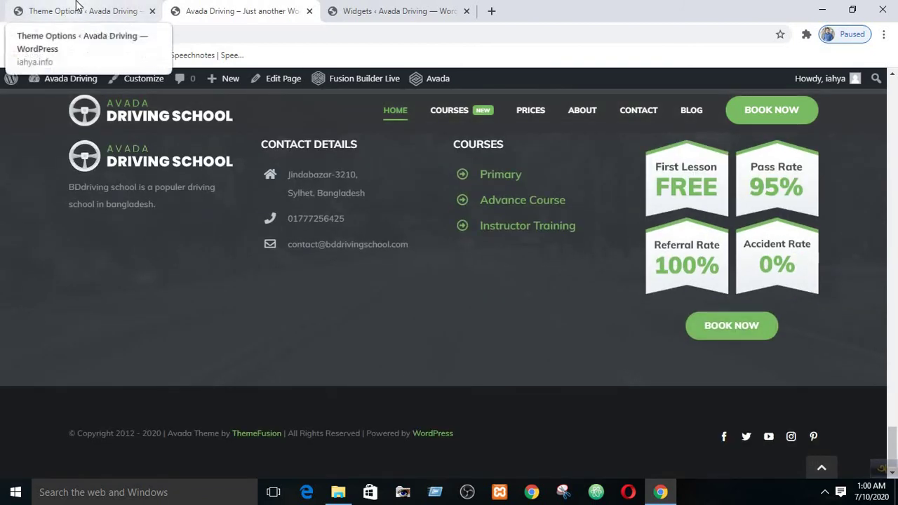
left_click(336, 10)
scroll(587, 288, "up", 9)
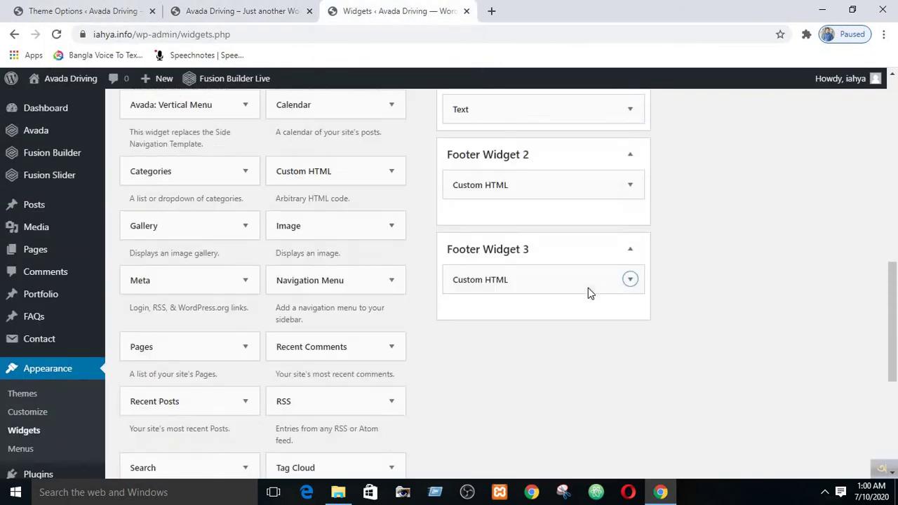
scroll(591, 288, "up", 3)
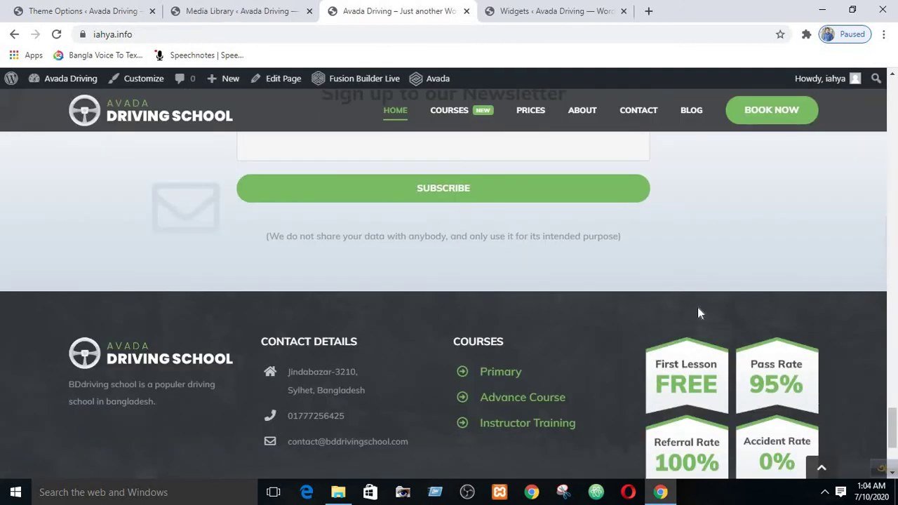
- Expand Footer Widget 4's Custom HTML widget and review its image frame code using IDs 766 and 681
left_click(544, 10)
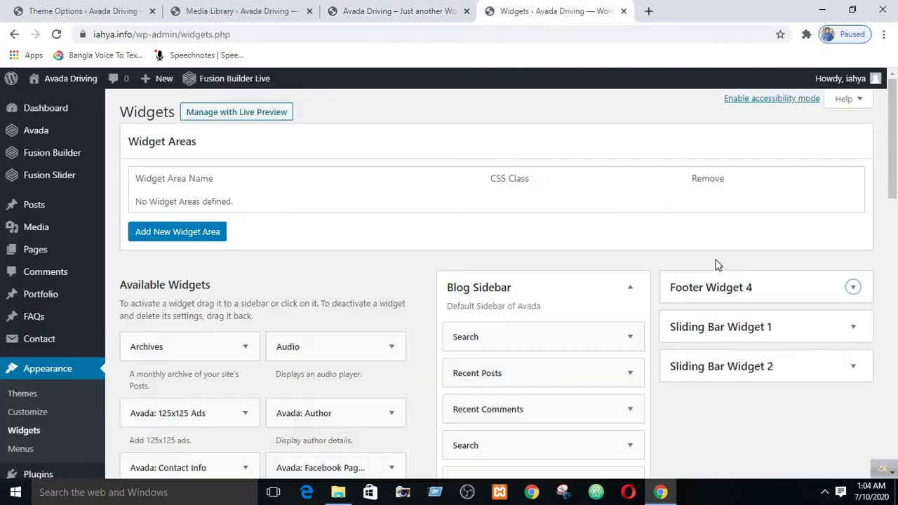
left_click(852, 288)
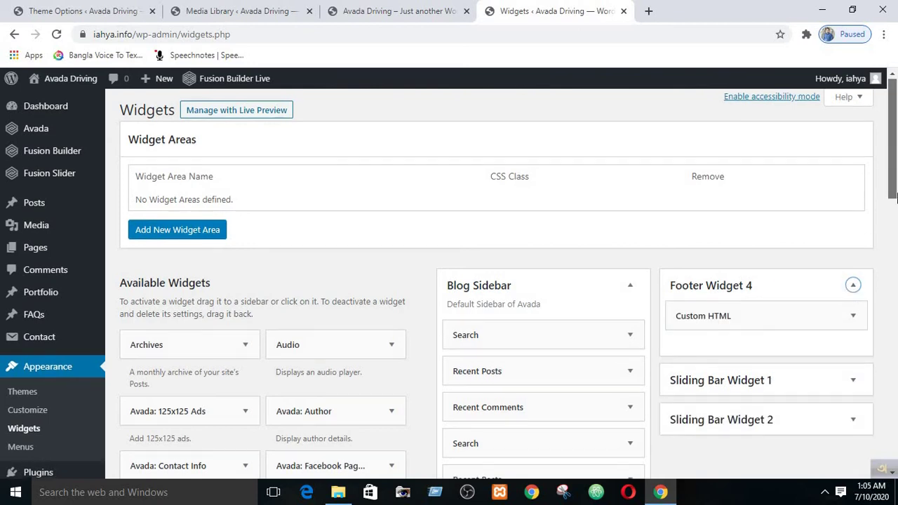
scroll(894, 200, "down", 1)
scroll(895, 200, "down", 1)
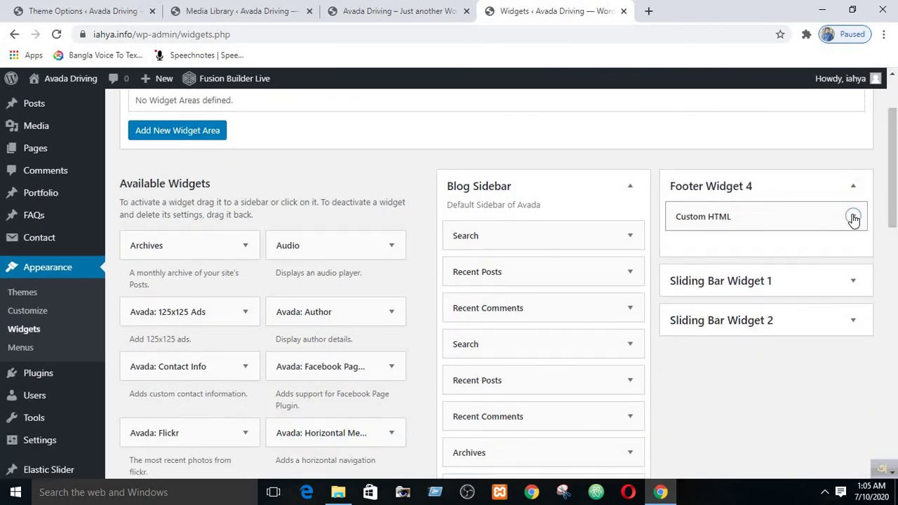
left_click(853, 217)
scroll(869, 231, "down", 2)
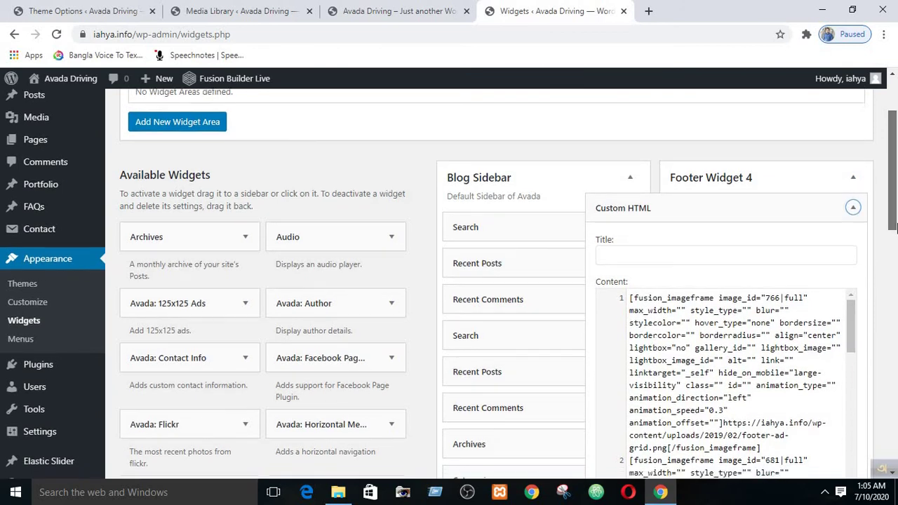
mouse_move(853, 218)
left_mouse_down()
mouse_move(862, 354)
mouse_move(859, 212)
left_mouse_up()
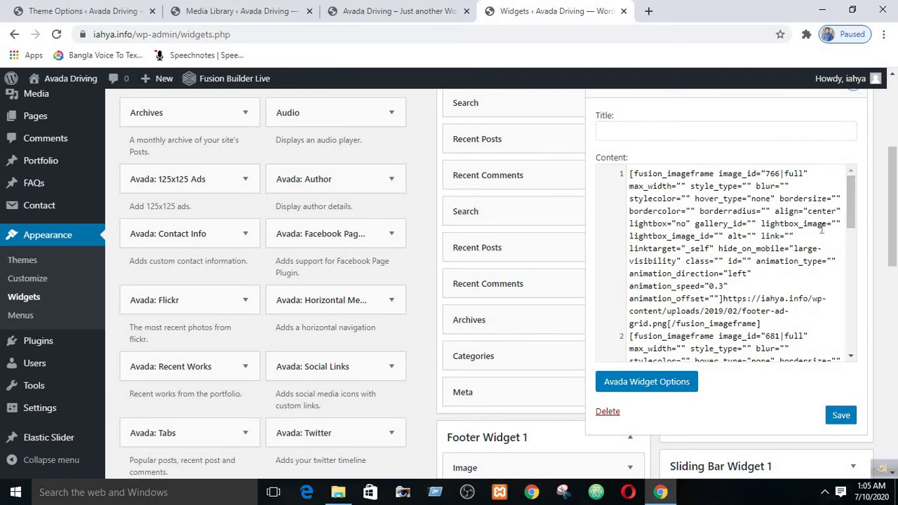
left_click_drag(851, 184, 851, 232)
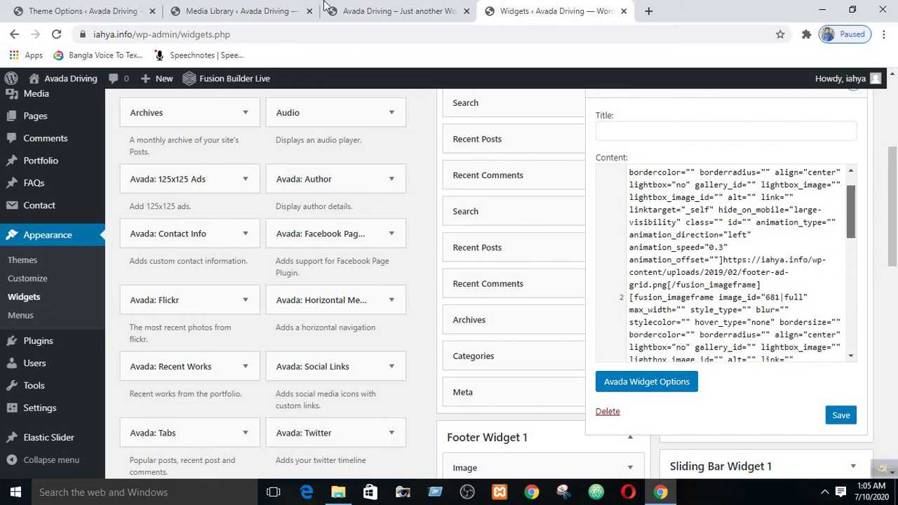
left_click(368, 9)
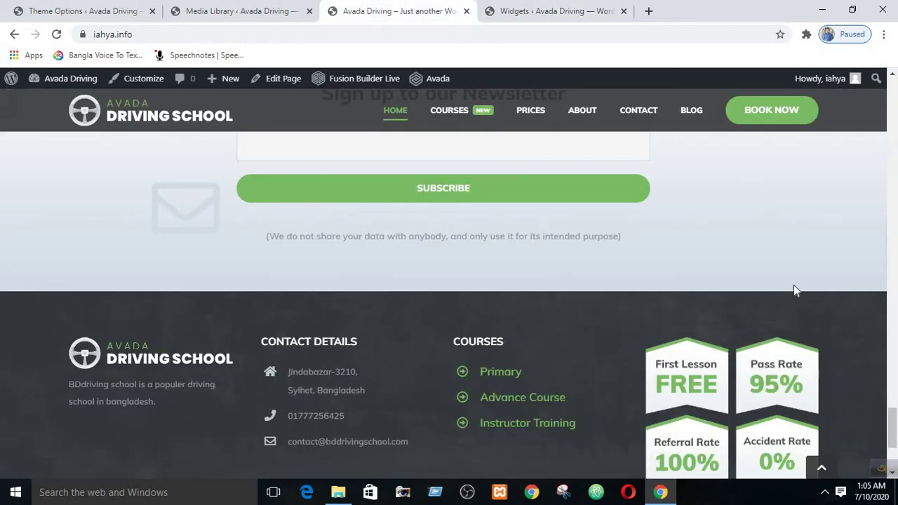
- Close the Media Library tab, review the live footer's Book Now column, and switch to Avada Theme Options
scroll(794, 285, "down", 3)
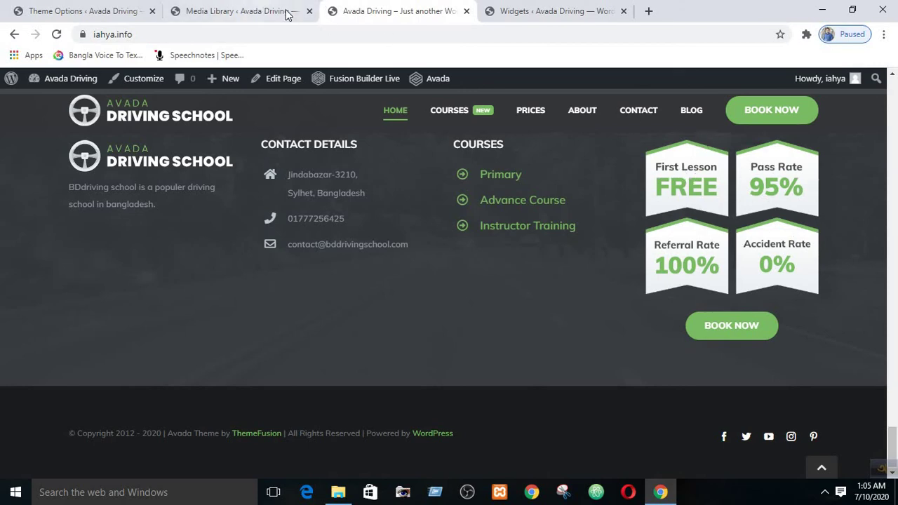
left_click(309, 10)
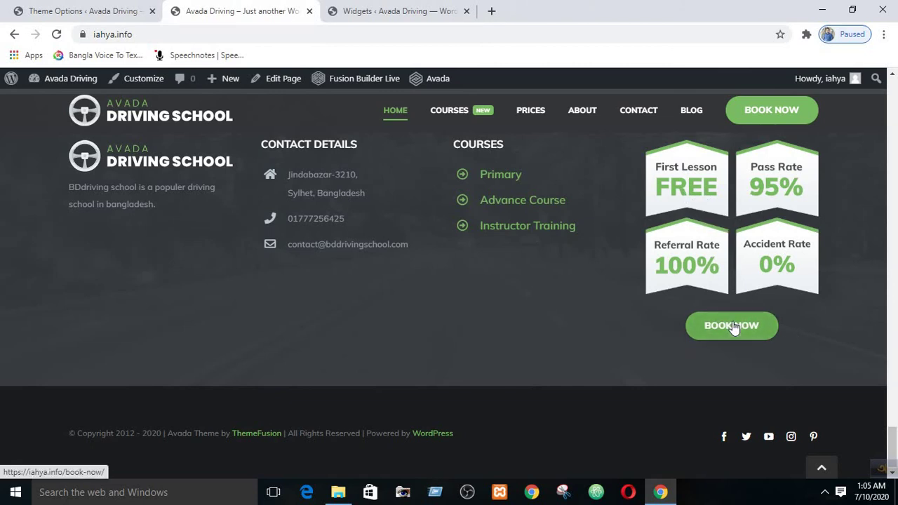
scroll(777, 118, "up", 3)
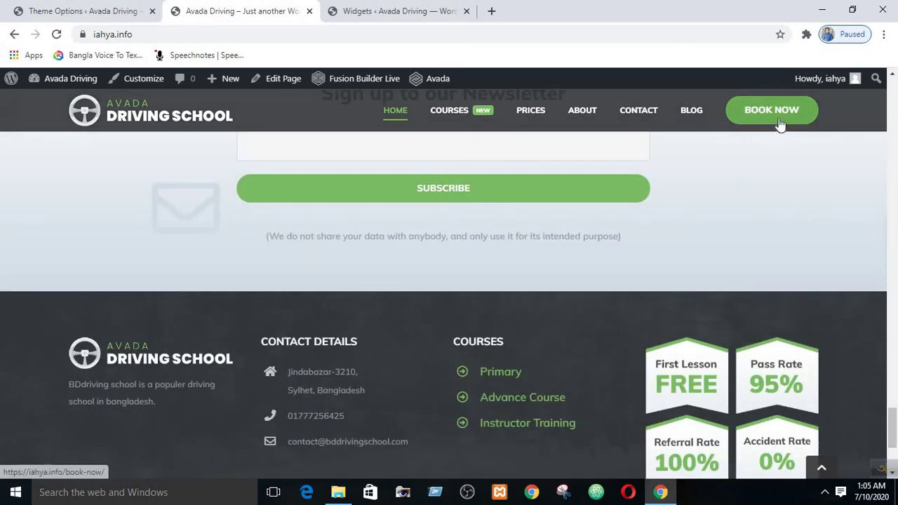
scroll(753, 223, "down", 3)
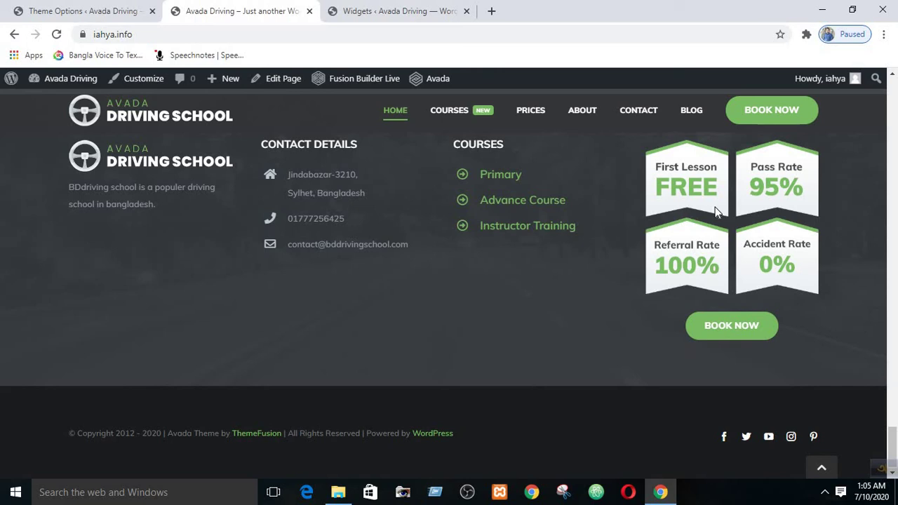
left_click(74, 8)
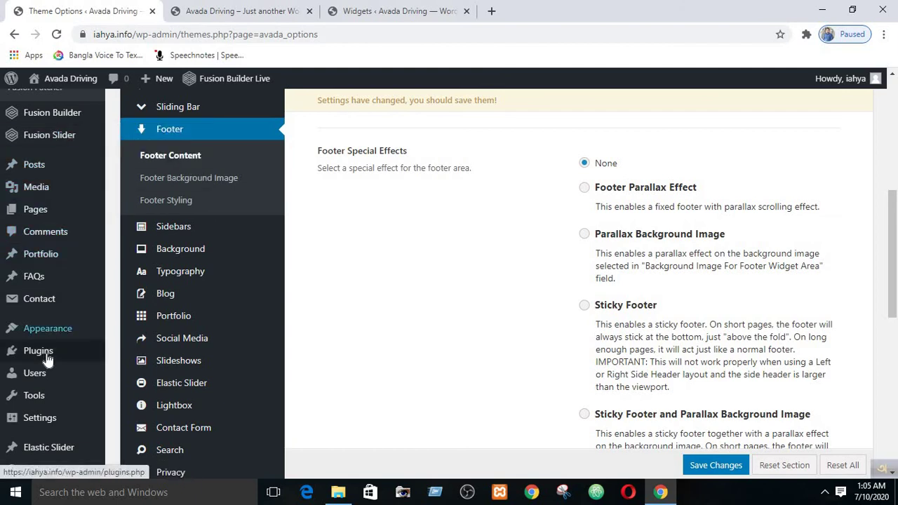
- Leave Theme Options unsaved for Media > Library, and highlight image_id 766 in the widget code
mouse_move(44, 213)
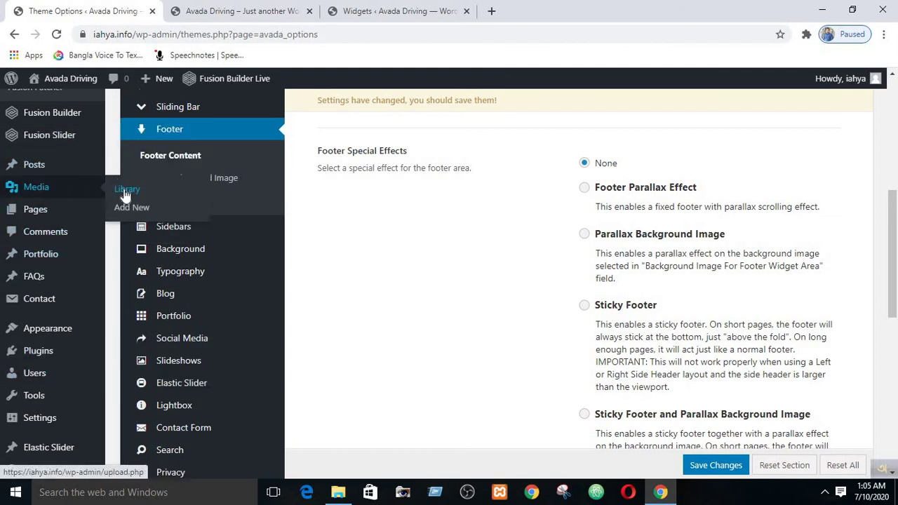
left_click(126, 190)
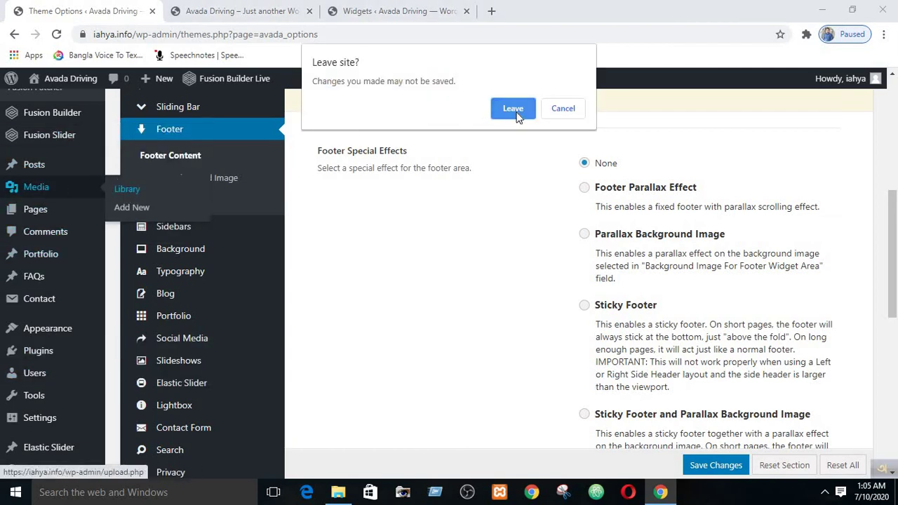
left_click(513, 108)
key("ctrl+Tab")
key("ctrl+Tab")
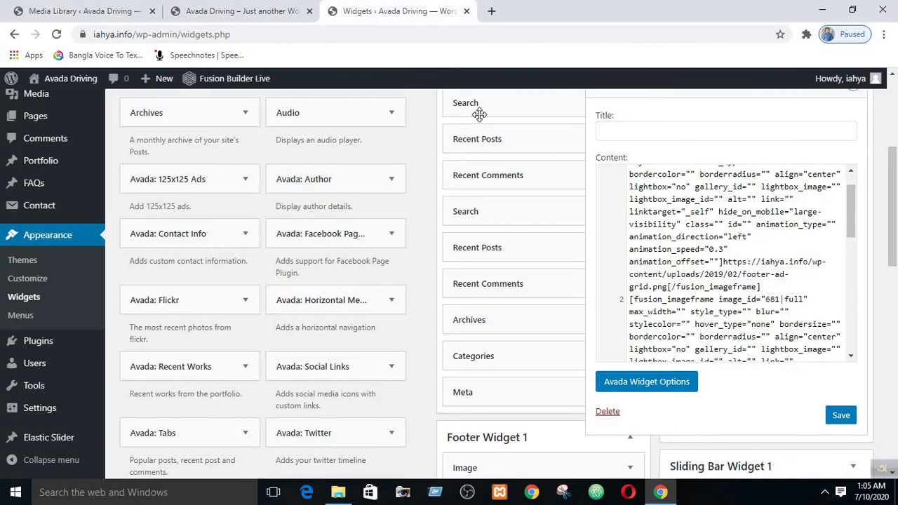
scroll(812, 235, "up", 2)
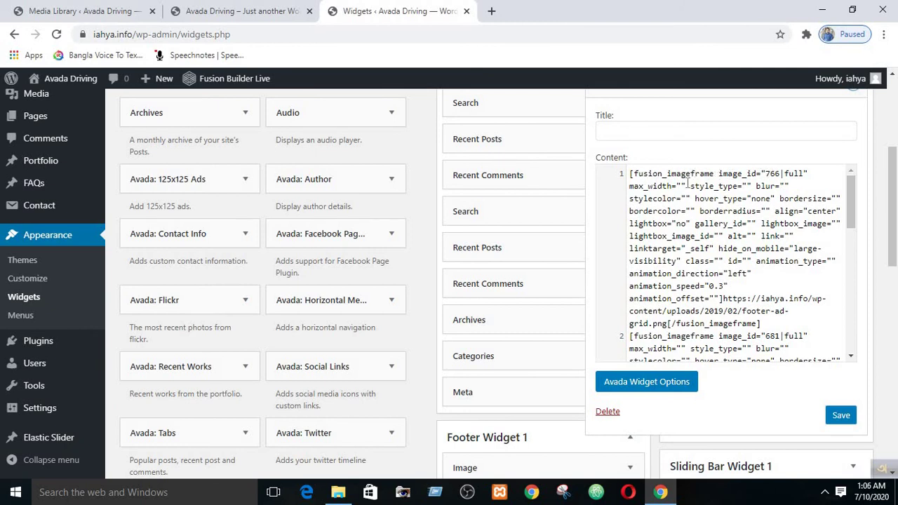
left_click_drag(630, 173, 781, 177)
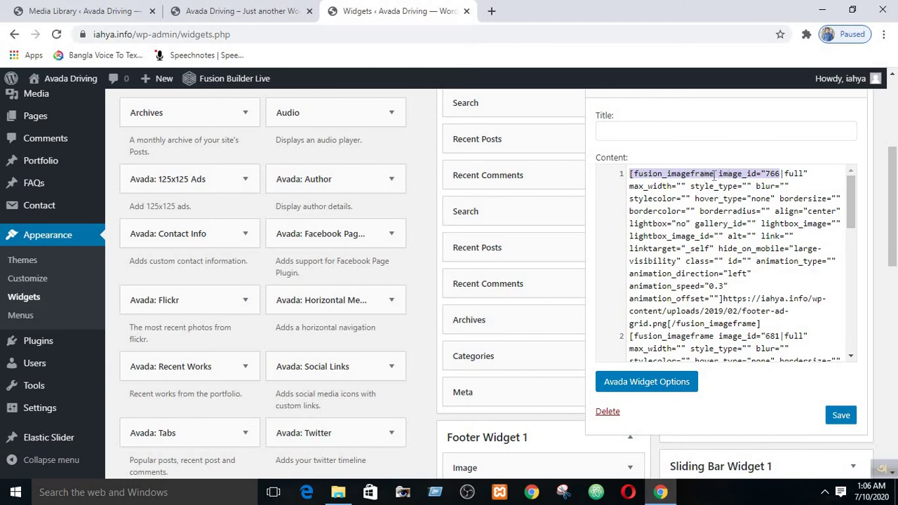
left_click(87, 10)
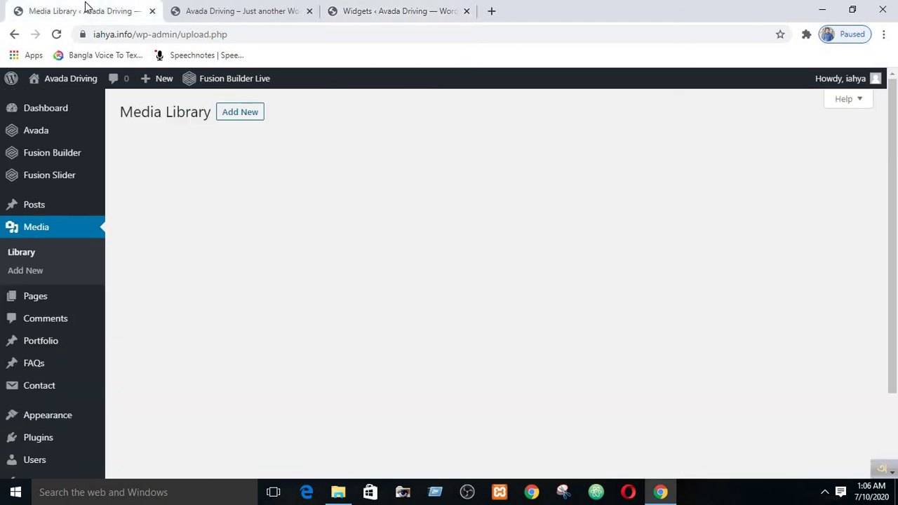
- Open the footer-ad-grid image details and confirm item ID 766 in the page address
left_click(626, 222)
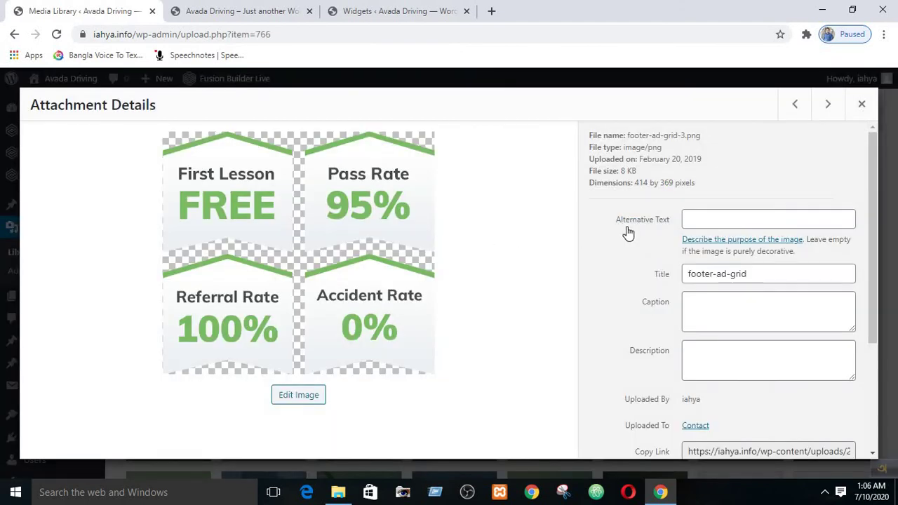
scroll(629, 234, "down", 3)
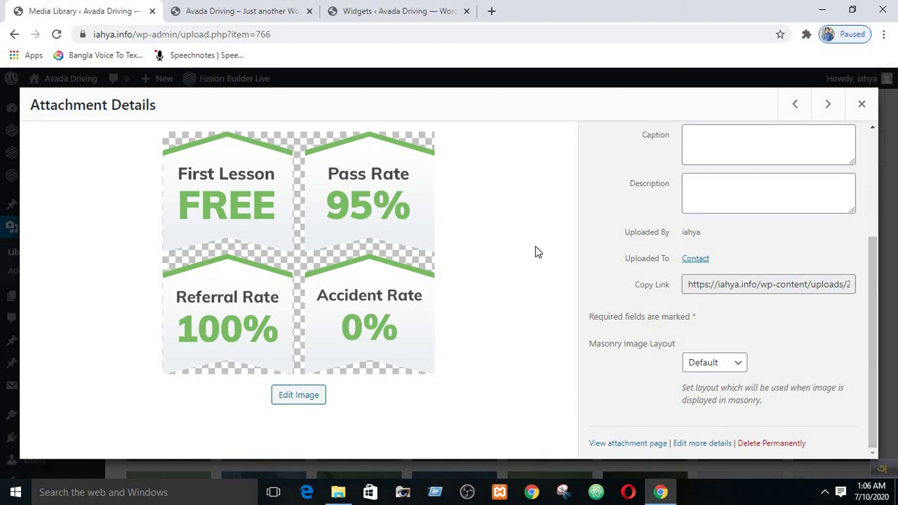
left_click(356, 5)
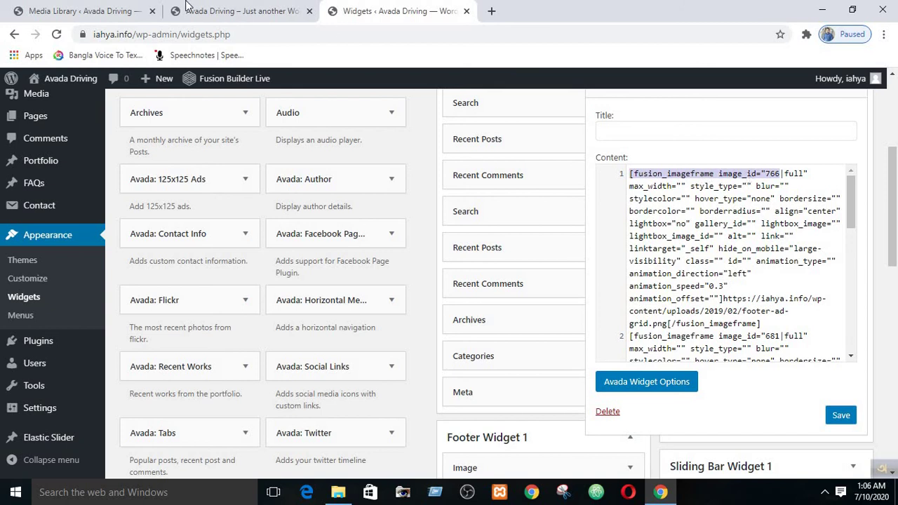
left_click(121, 6)
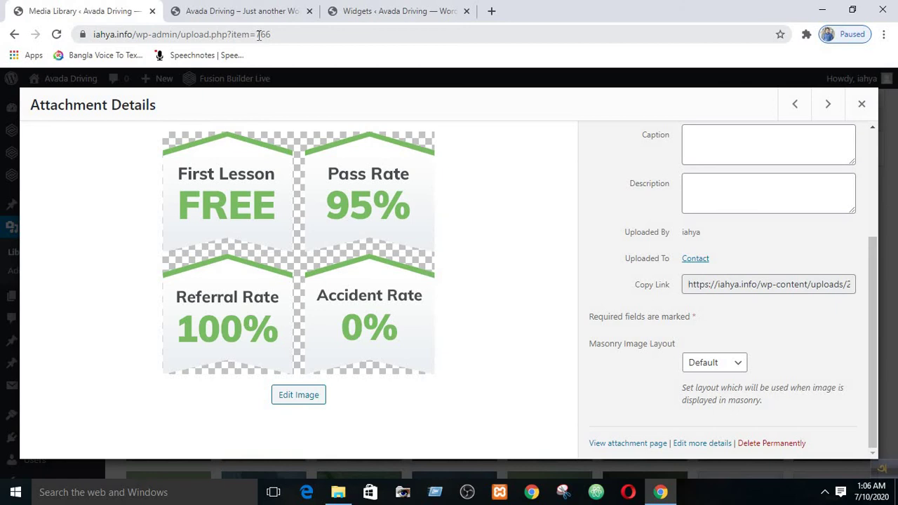
left_click_drag(259, 35, 275, 35)
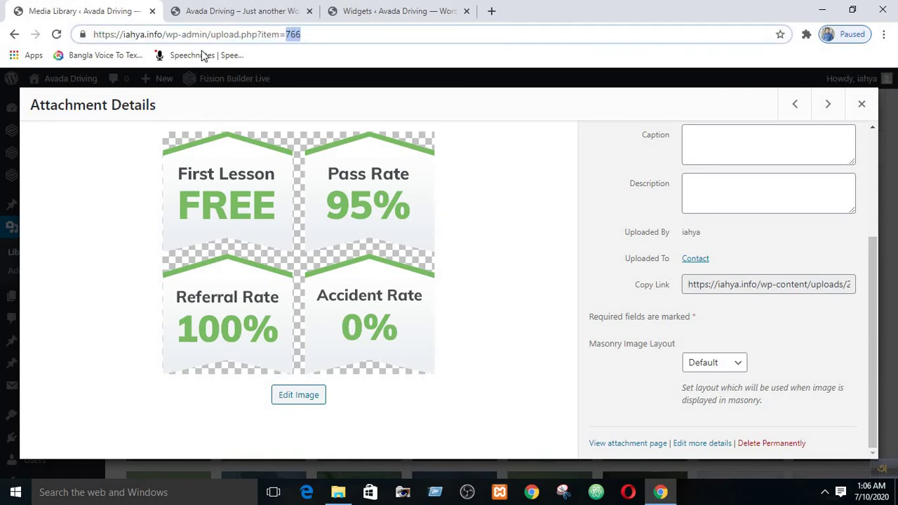
left_click(275, 34)
double_click(289, 34)
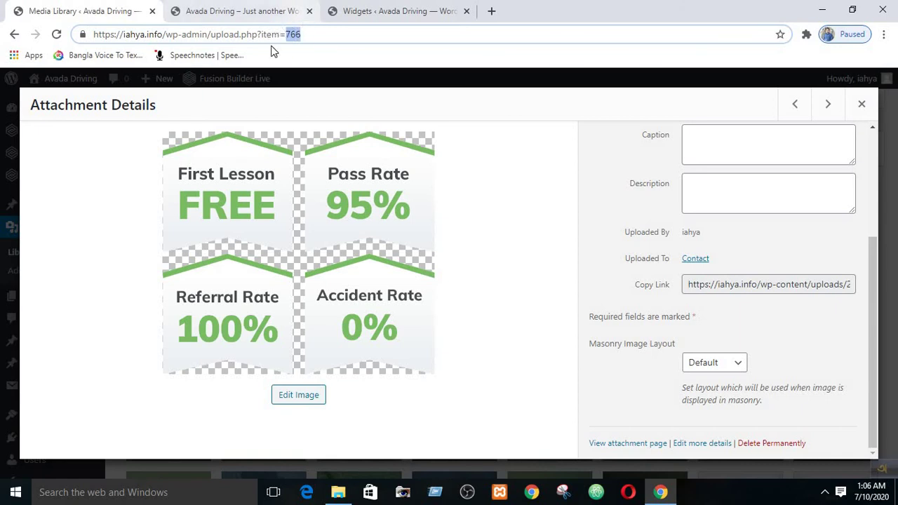
left_click(491, 149)
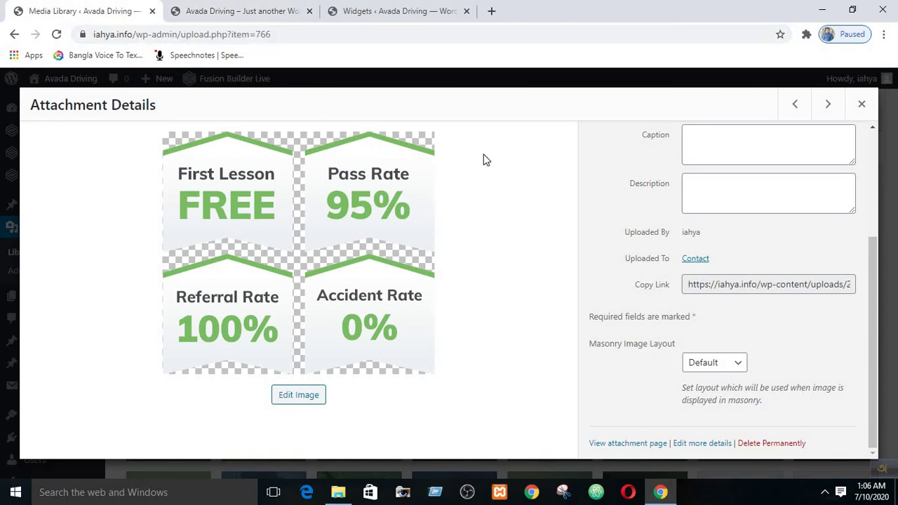
- Check that the image's dimensions read 414 by 369 pixels
scroll(765, 177, "up", 3)
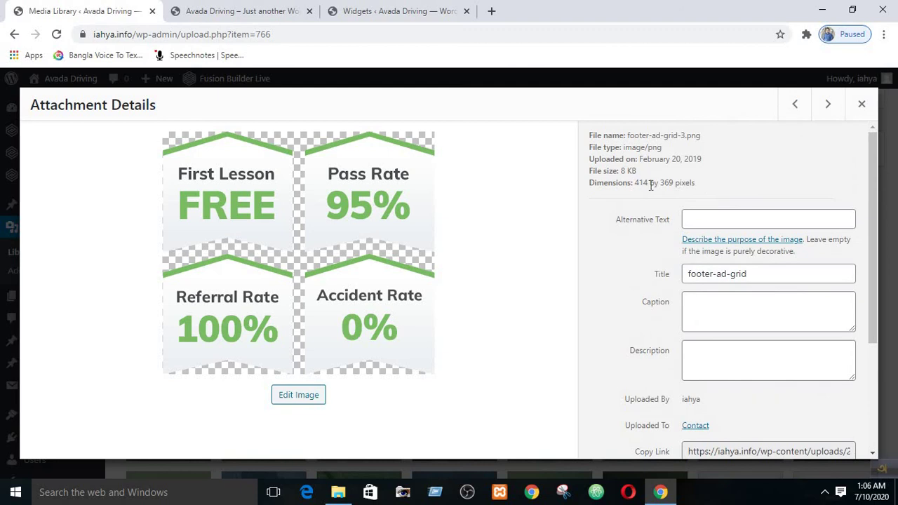
left_click_drag(652, 184, 686, 184)
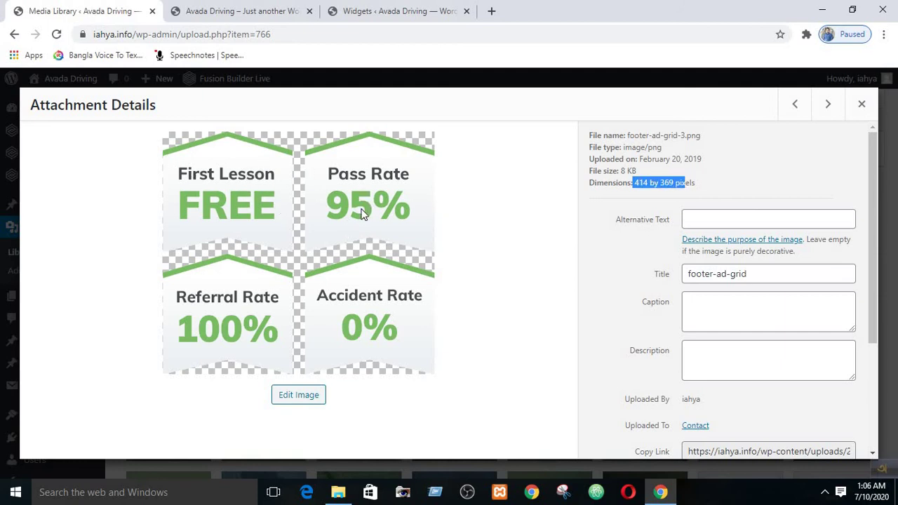
left_click(640, 184)
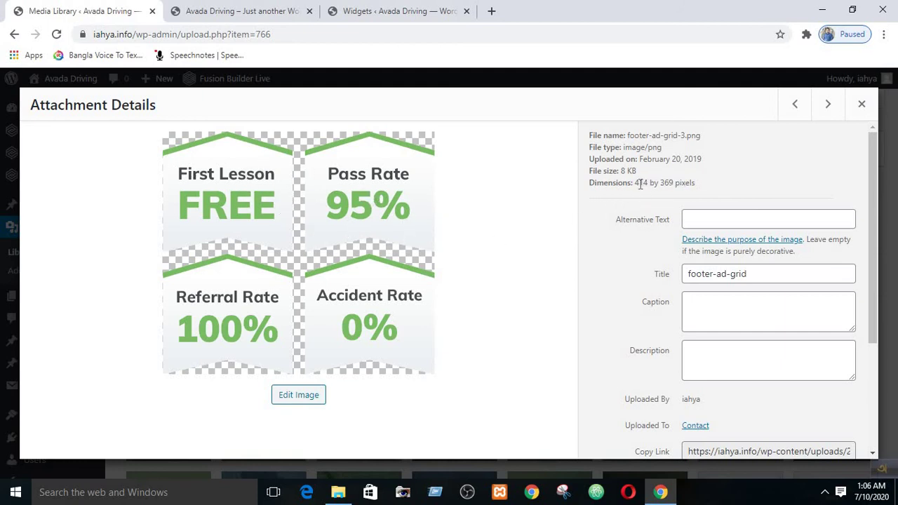
left_click_drag(634, 183, 707, 181)
left_click(390, 11)
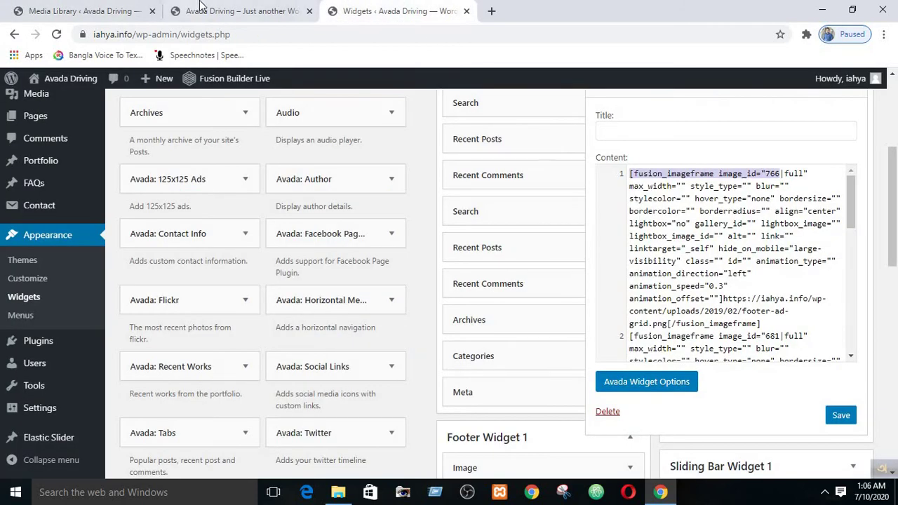
left_click(211, 10)
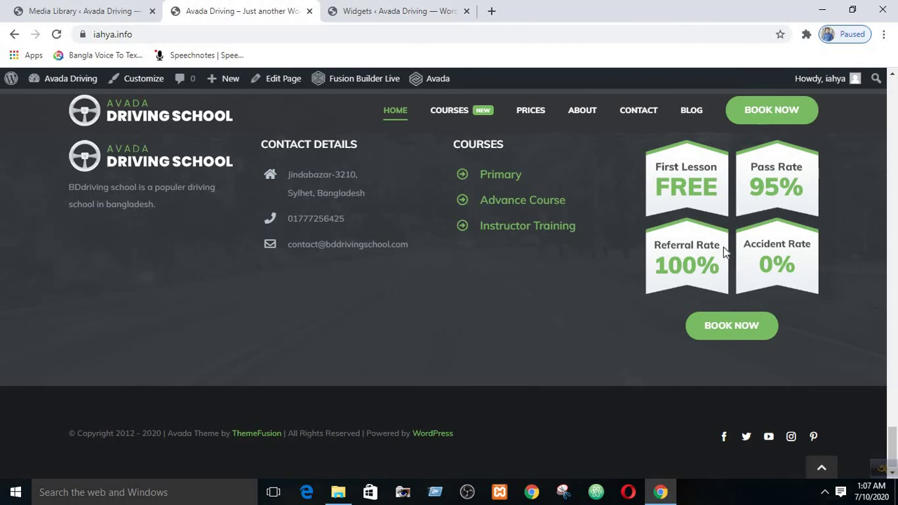
left_click(387, 7)
left_click(78, 9)
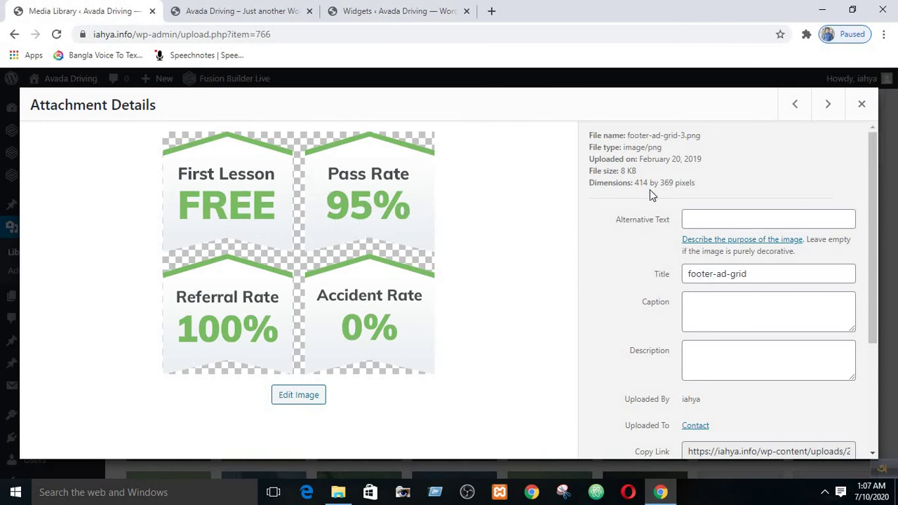
left_click_drag(637, 183, 693, 183)
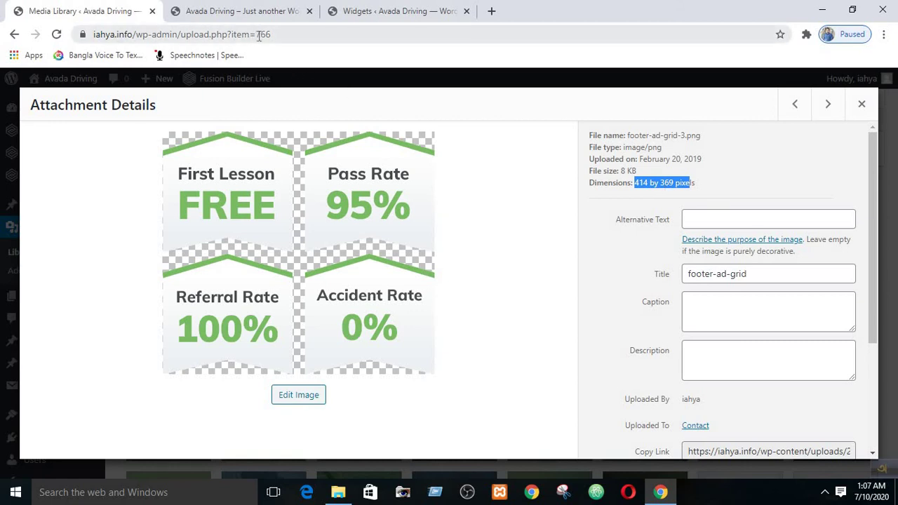
left_click(362, 9)
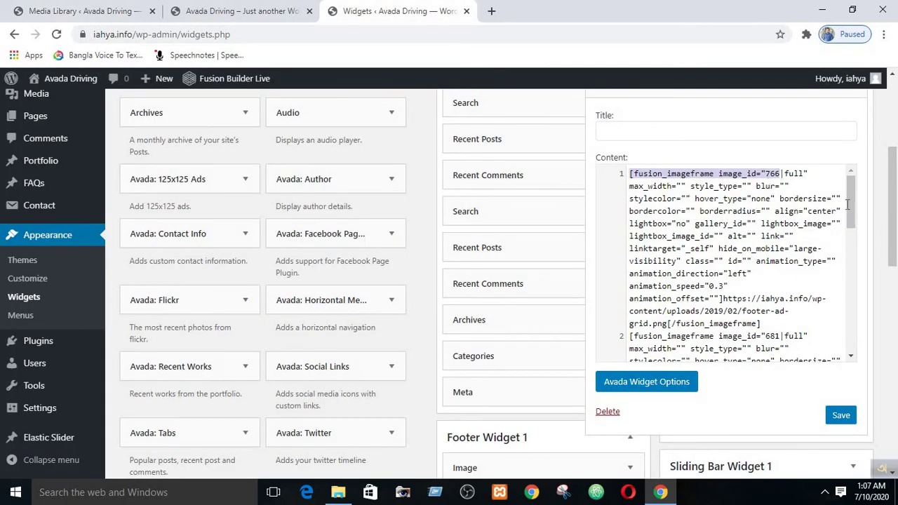
- Compare the first image shortcode's URL with the footer-ad-grid image's full file URL
left_click_drag(853, 207, 853, 226)
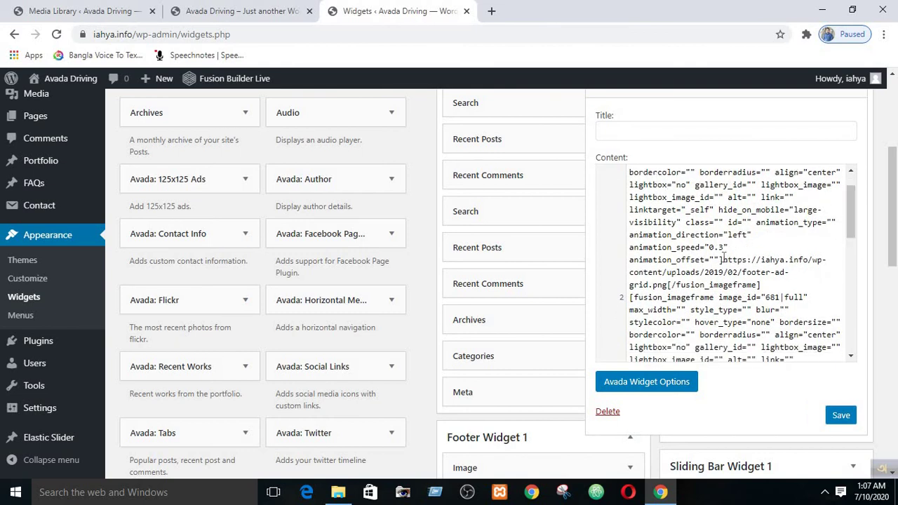
triple_click(723, 259)
left_click_drag(742, 272, 766, 285)
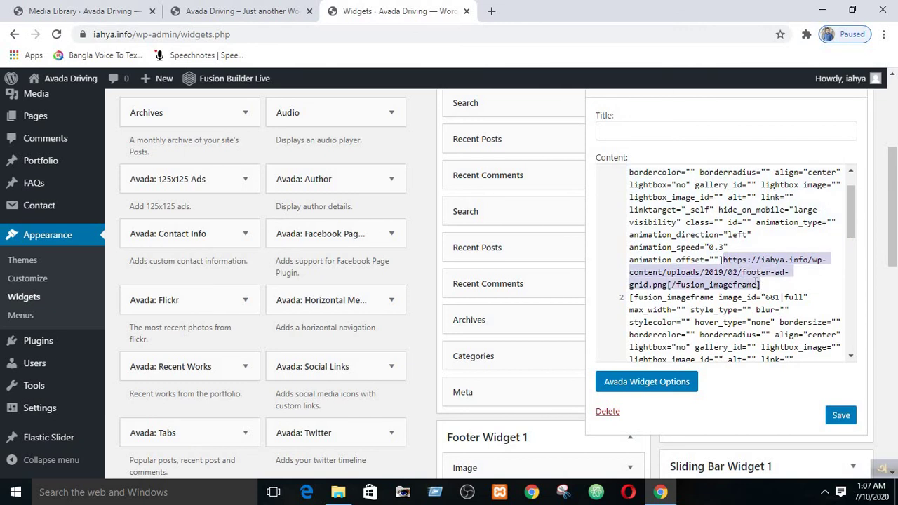
left_click(84, 11)
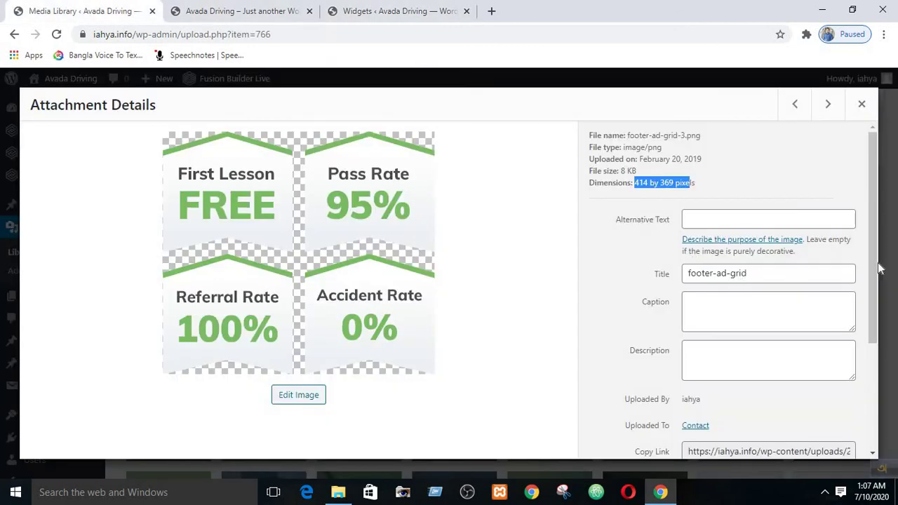
scroll(875, 274, "down", 1)
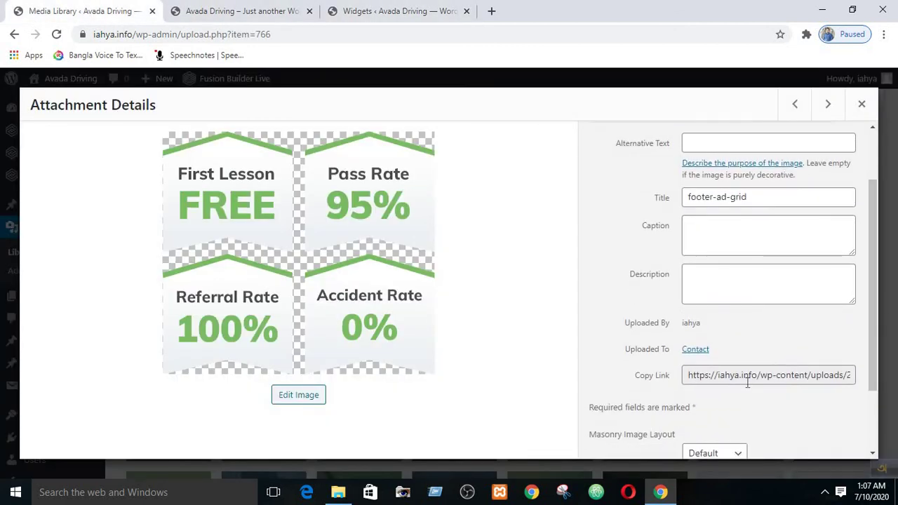
triple_click(748, 382)
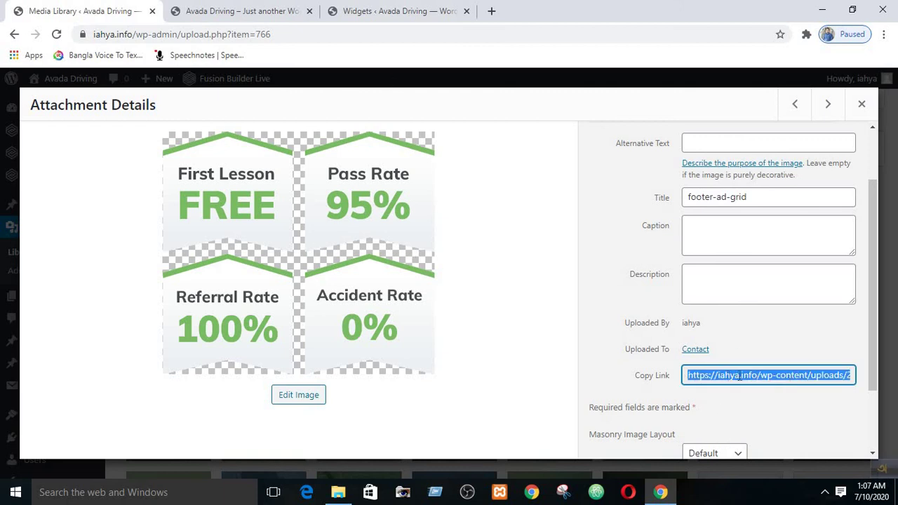
left_click(338, 7)
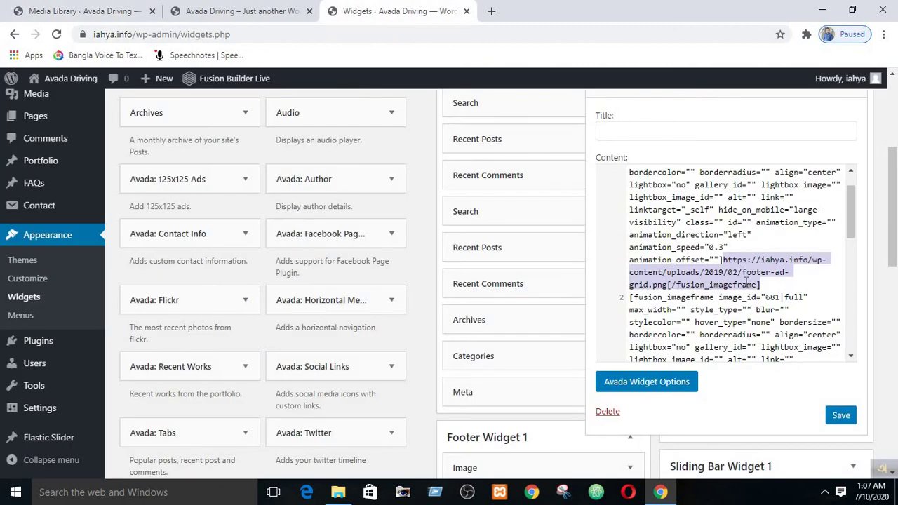
- Scroll to the second image shortcode and select its image_id 681
mouse_move(850, 223)
left_mouse_down()
mouse_move(851, 205)
mouse_move(849, 247)
mouse_move(854, 222)
left_mouse_up()
scroll(858, 214, "up", 2)
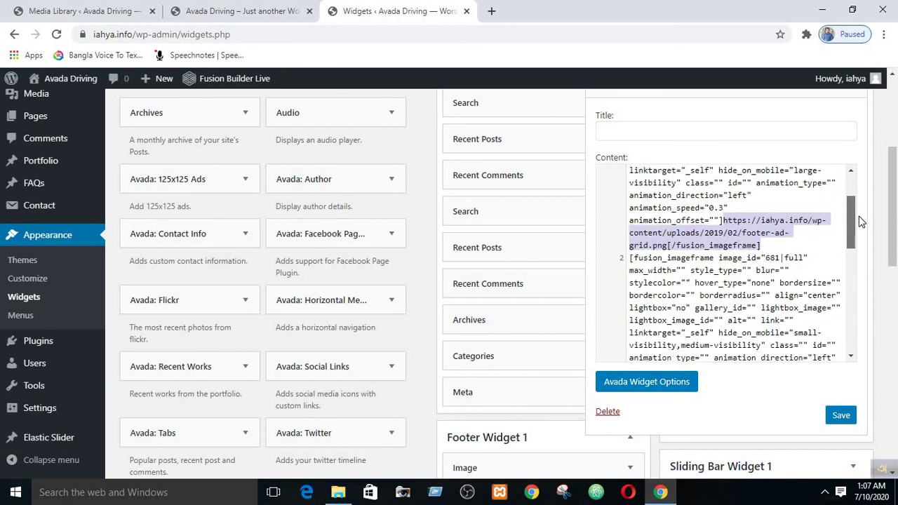
scroll(861, 226, "down", 1)
scroll(863, 234, "down", 1)
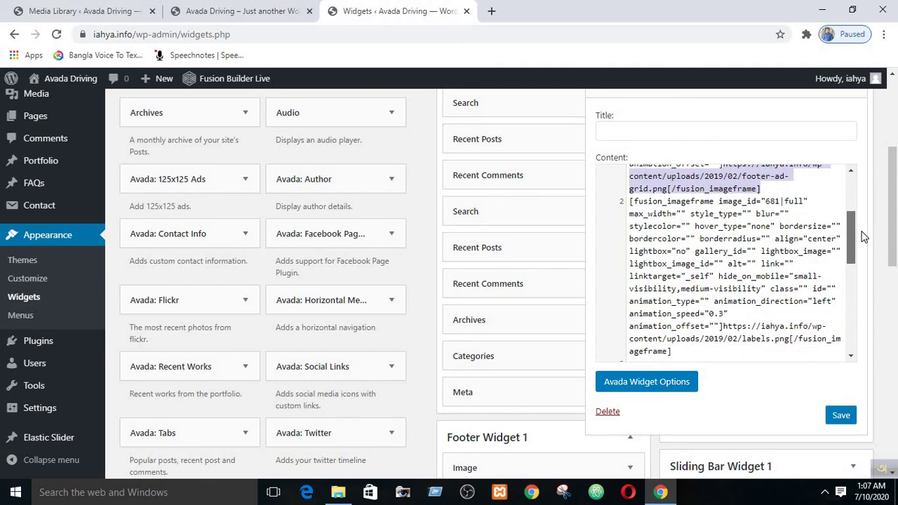
scroll(865, 239, "down", 2)
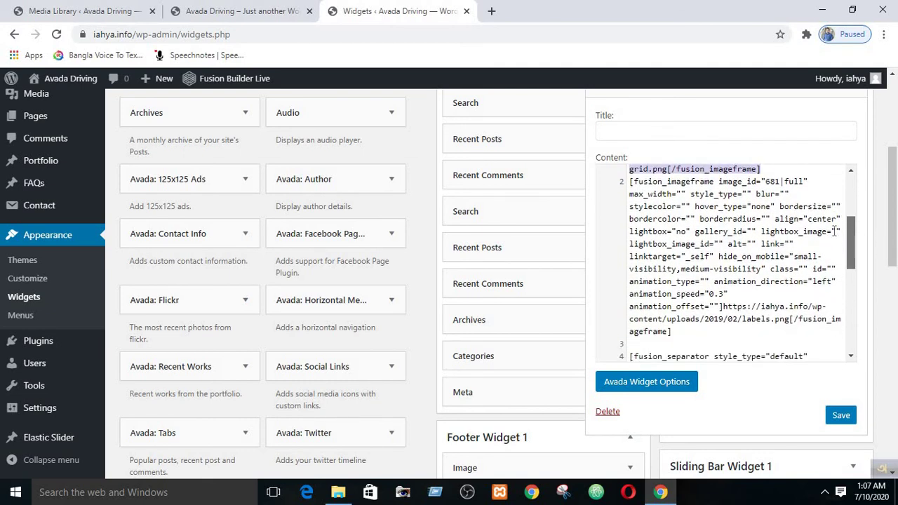
left_click(734, 193)
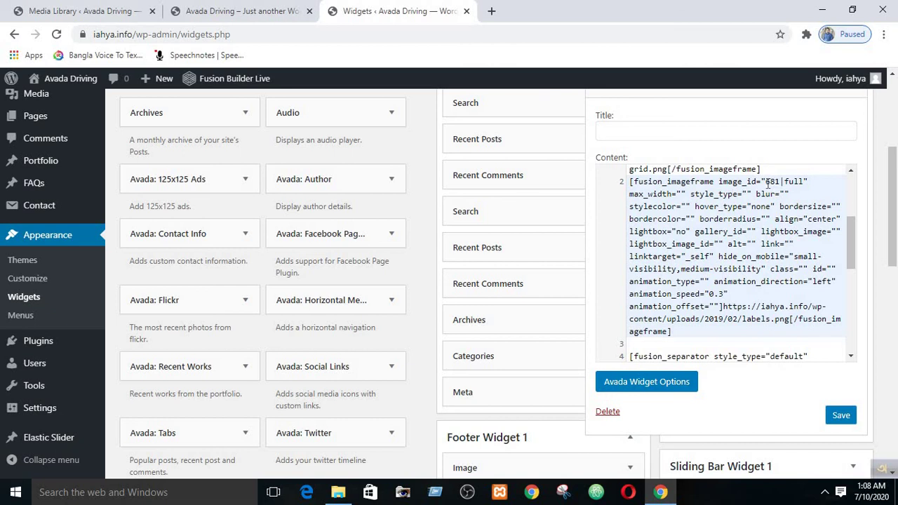
left_click_drag(766, 181, 779, 181)
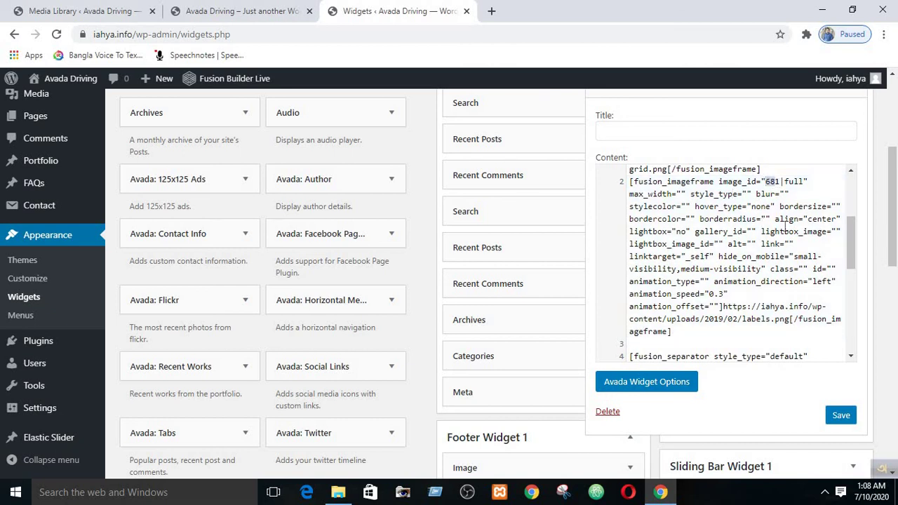
scroll(784, 231, "up", 3)
left_click(242, 11)
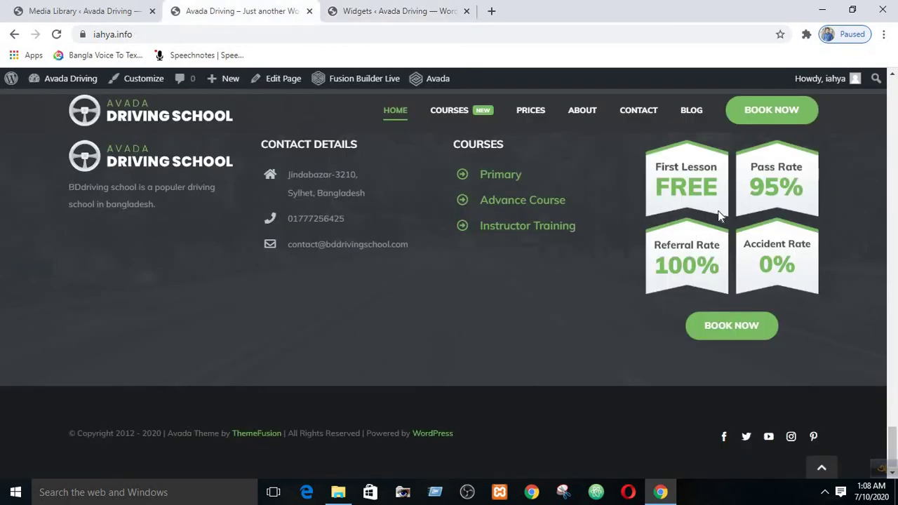
- Preview the footer stat grid at mobile width, then maximize the browser and return to the image details
left_click(852, 10)
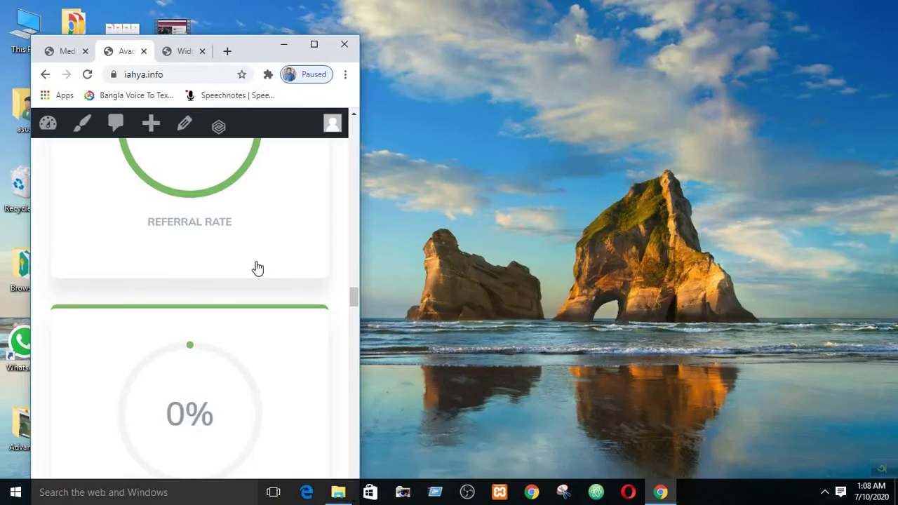
scroll(255, 270, "down", 15)
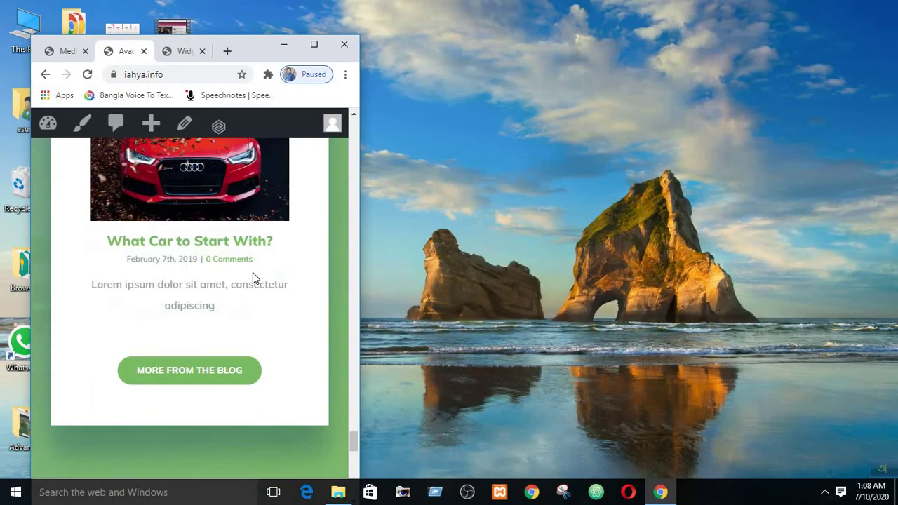
scroll(253, 272, "down", 10)
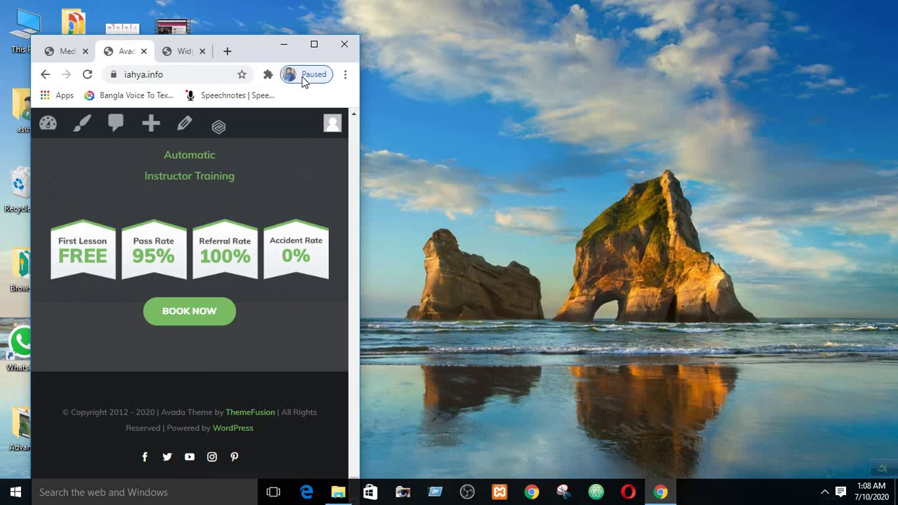
left_click(315, 45)
left_click(101, 8)
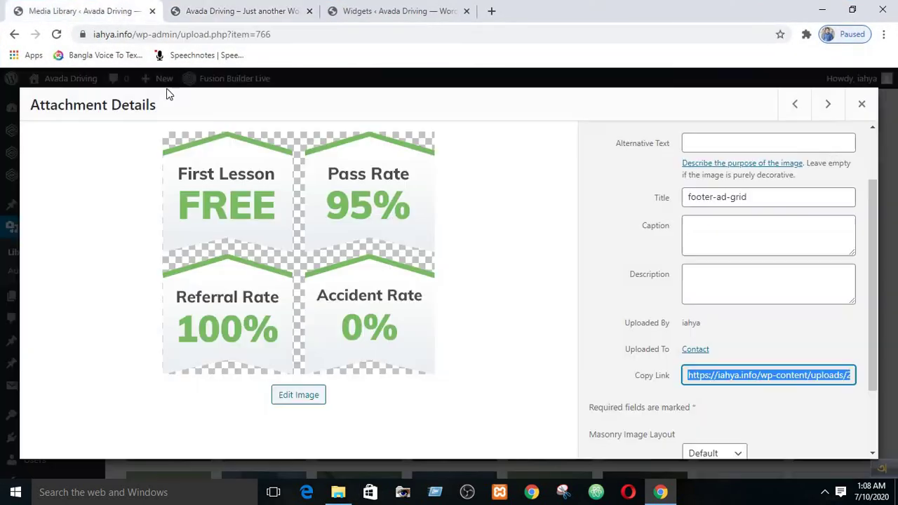
- Open the labels image's attachment details in the Media Library and inspect its dimensions
left_click(862, 103)
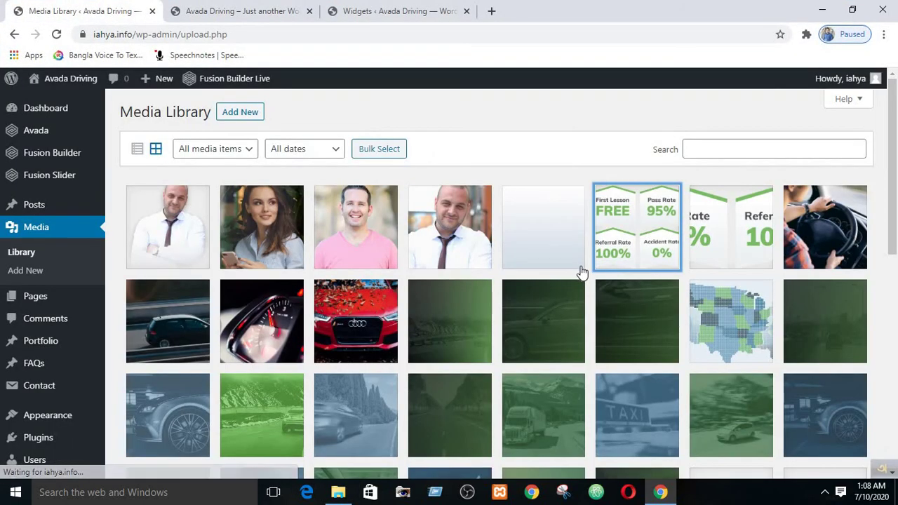
left_click(714, 202)
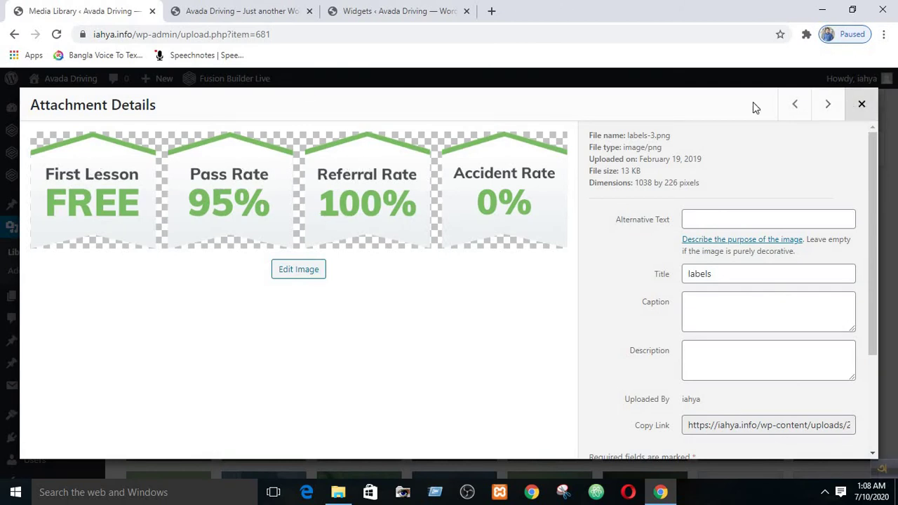
key("Escape")
left_click(716, 199)
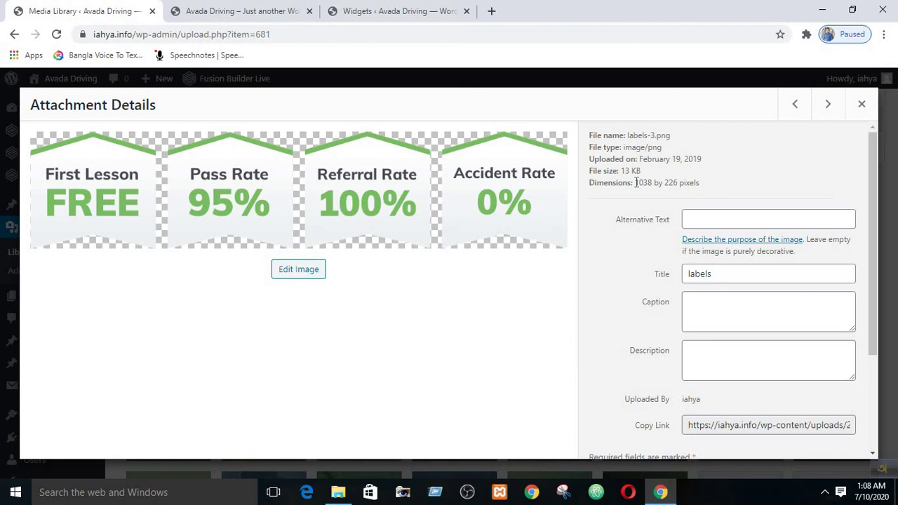
left_click_drag(636, 183, 641, 183)
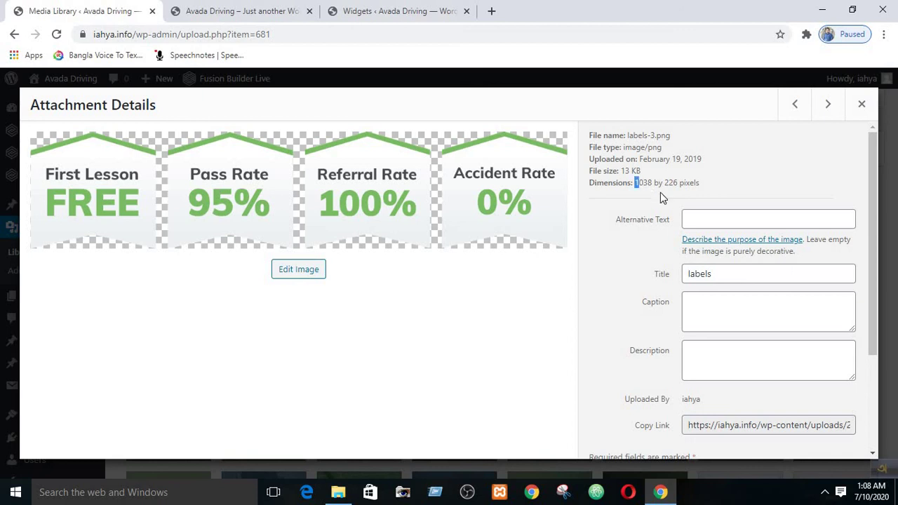
left_click(457, 329)
left_click(862, 103)
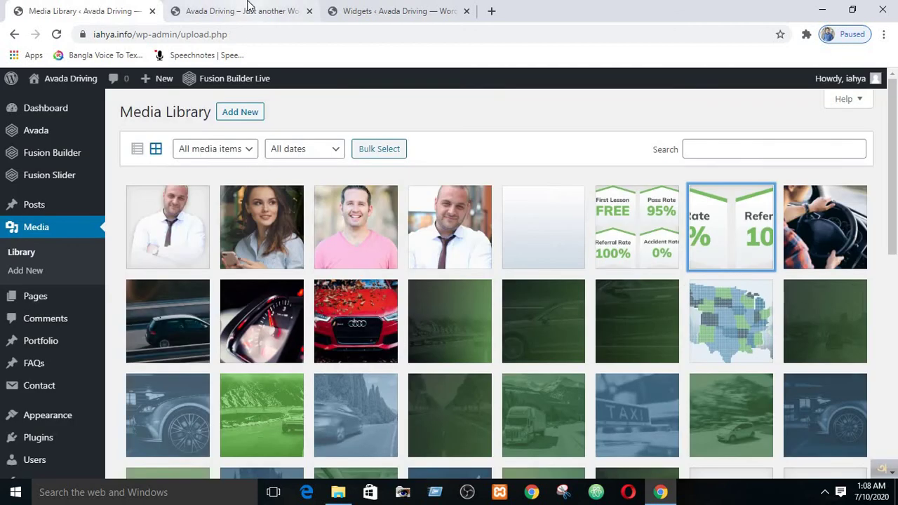
- Confirm the labels image address shows item 681 and line 2 references its labels.png URL
left_click(245, 10)
left_click(414, 8)
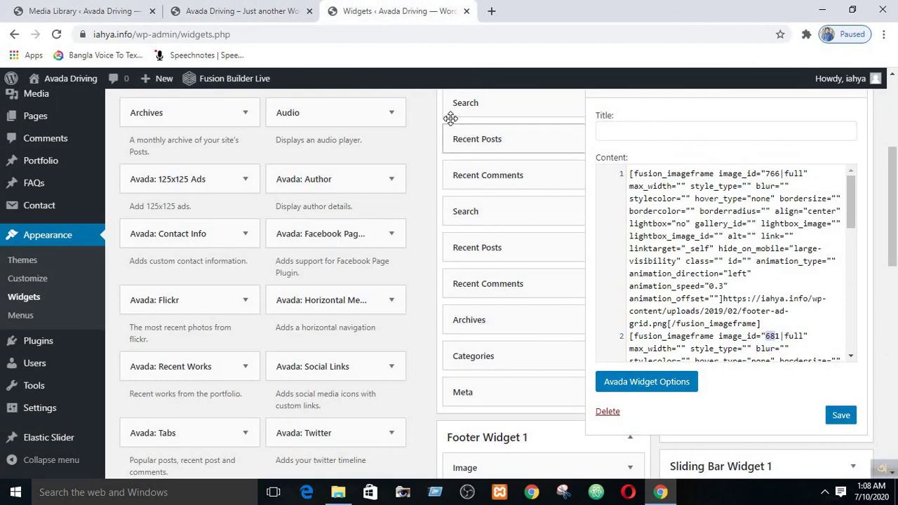
left_click(81, 10)
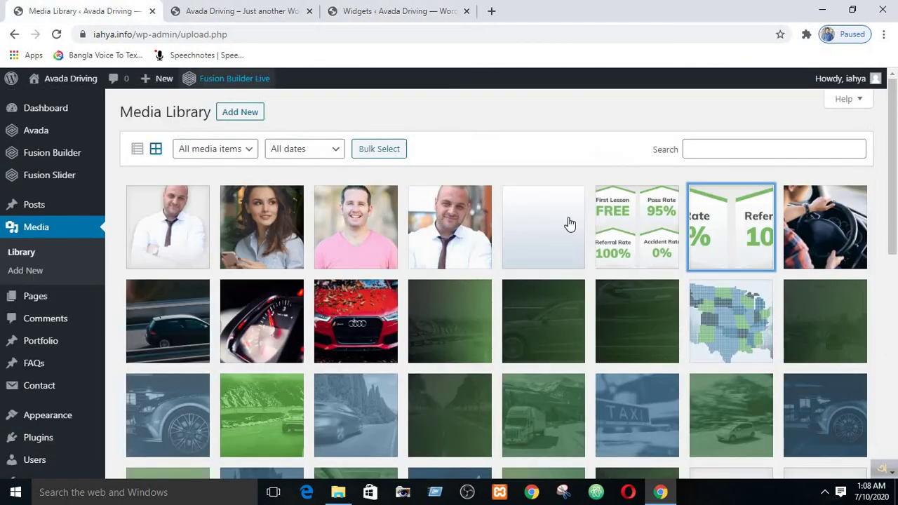
left_click(714, 225)
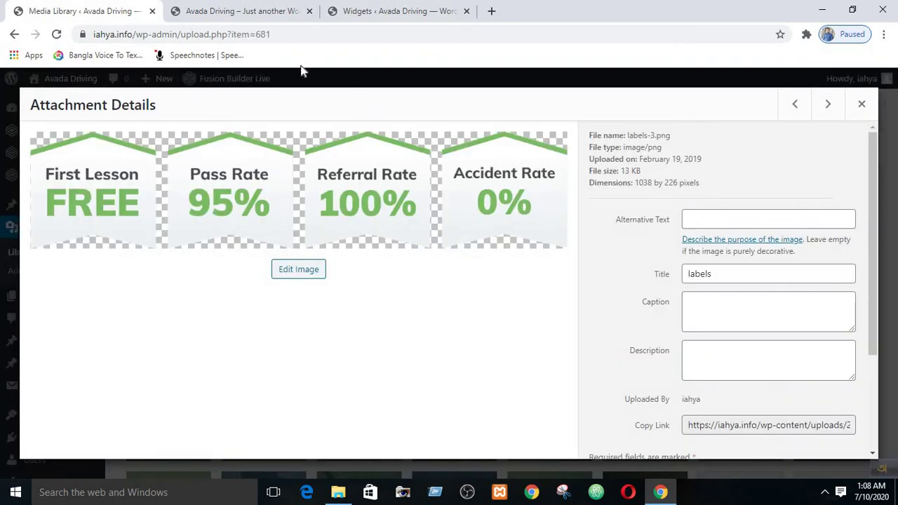
double_click(270, 34)
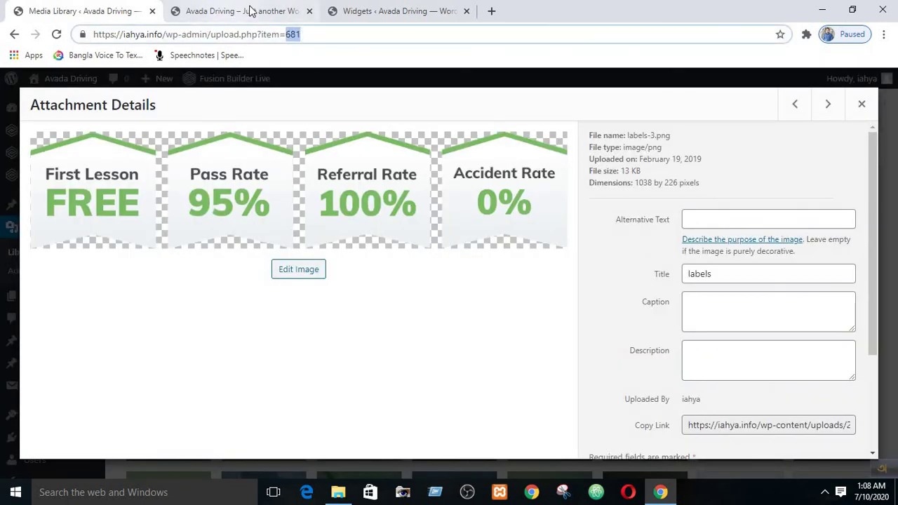
left_click(392, 10)
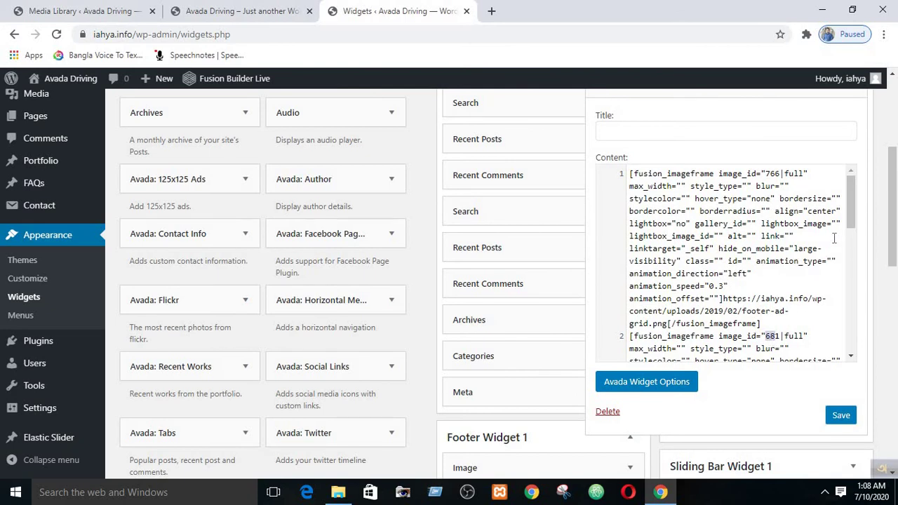
left_click_drag(853, 224, 856, 272)
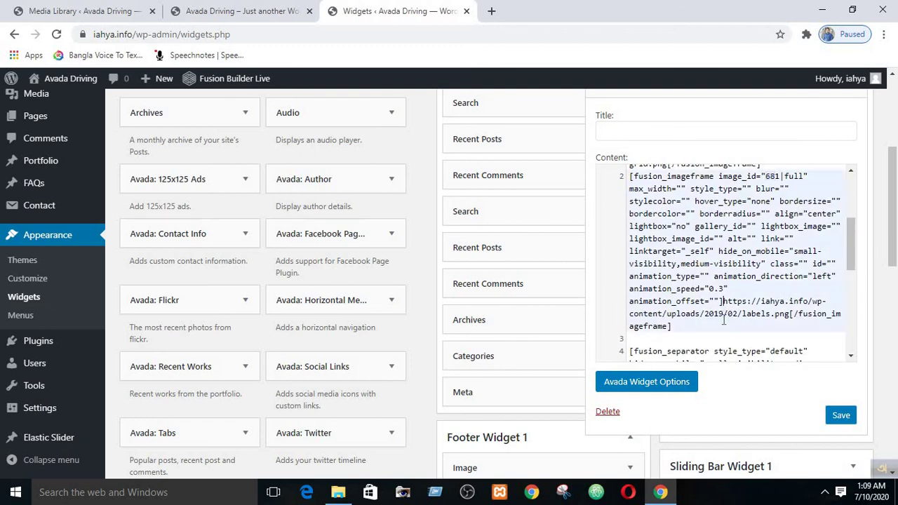
left_click_drag(722, 301, 709, 333)
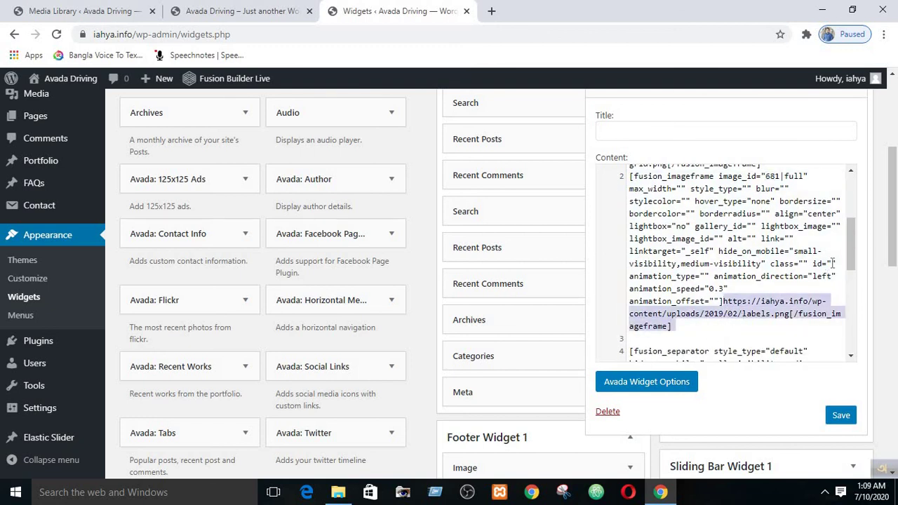
left_click_drag(850, 253, 856, 317)
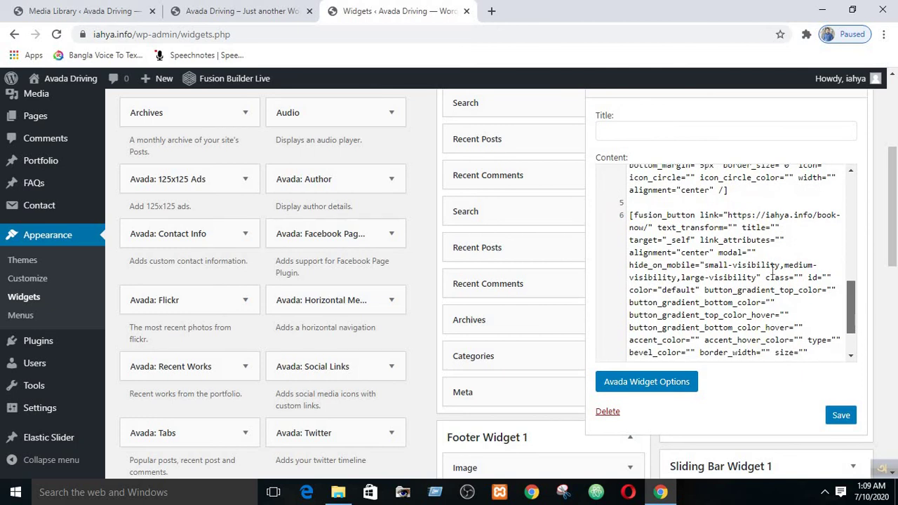
- Replace the button label 'Book Now' with 'Register now' in the widget's Content box
triple_click(667, 216)
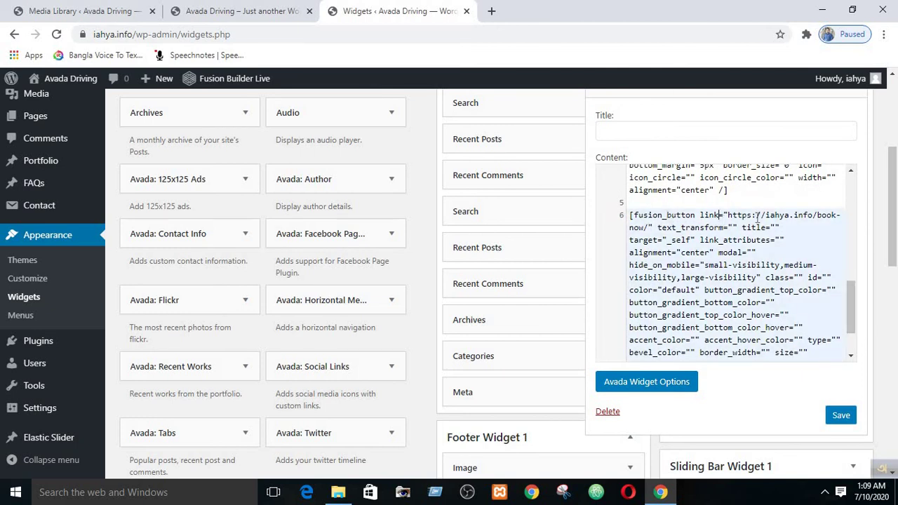
left_click(242, 10)
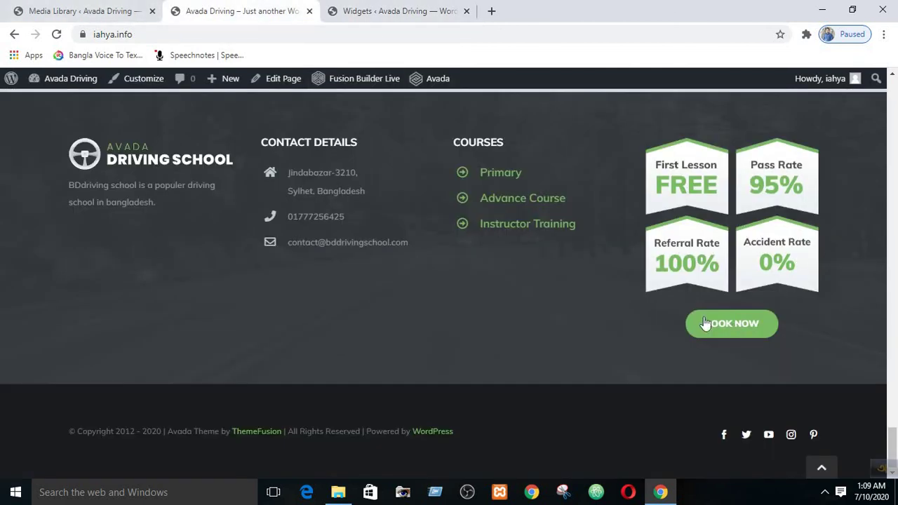
left_click(378, 11)
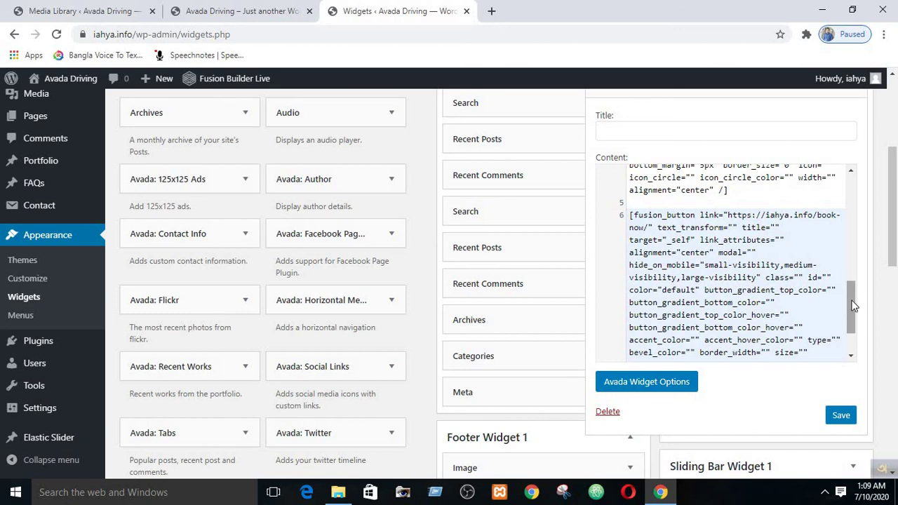
left_click_drag(848, 305, 856, 327)
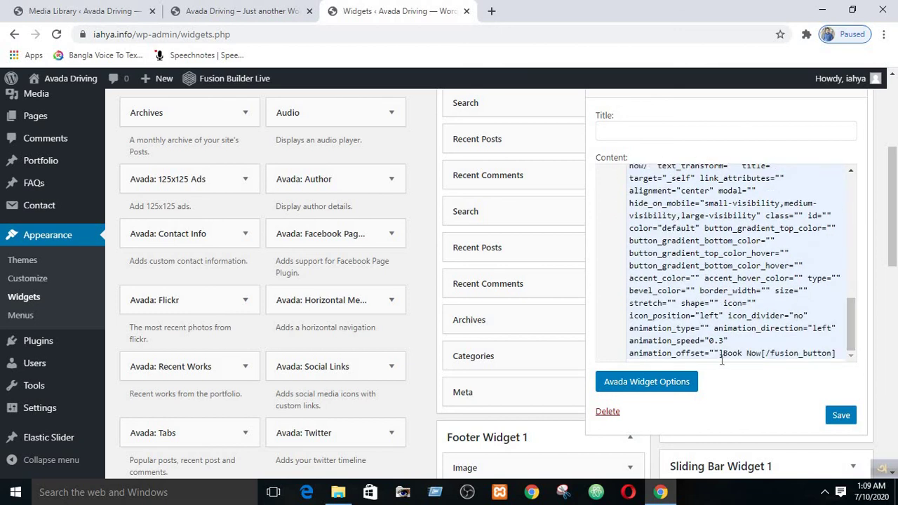
left_click_drag(723, 355, 740, 361)
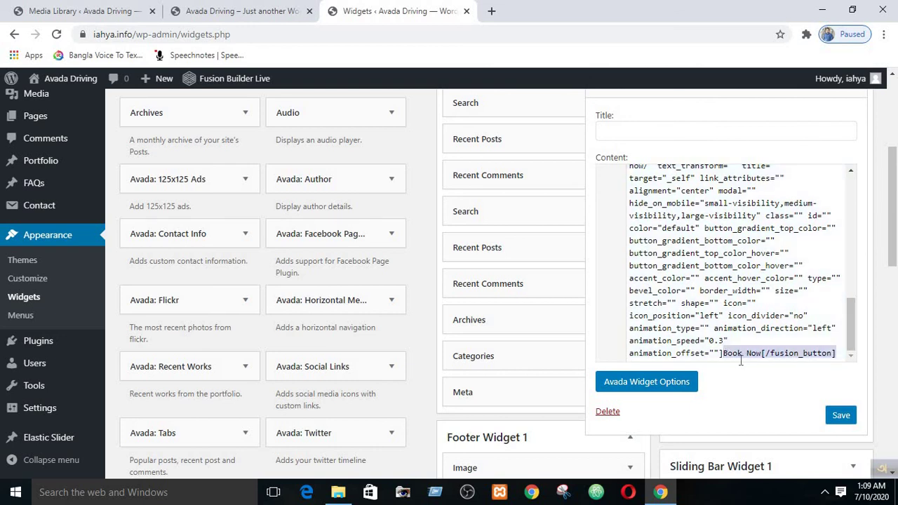
left_click(748, 356)
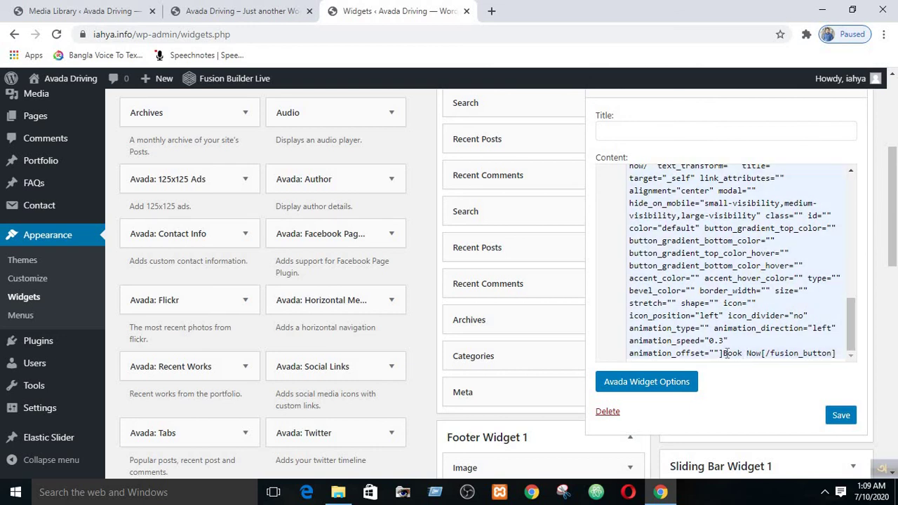
left_click_drag(724, 354, 758, 360)
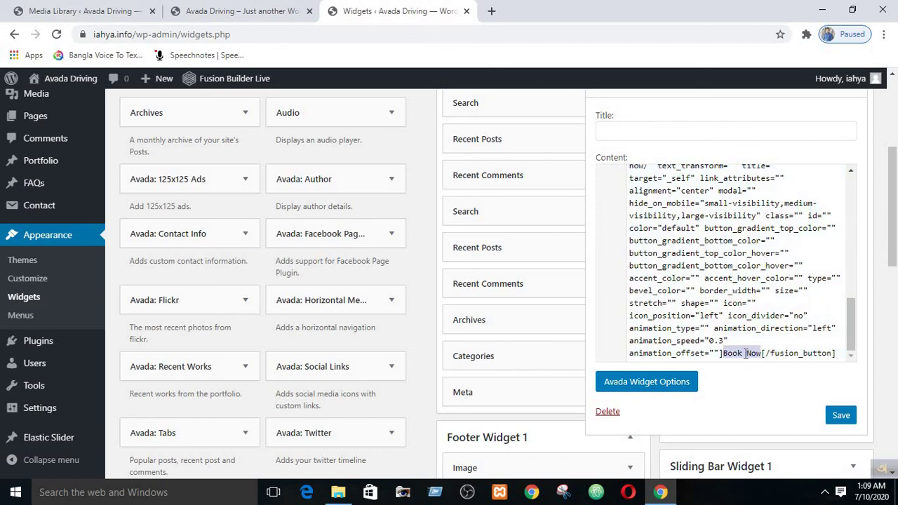
type("REg")
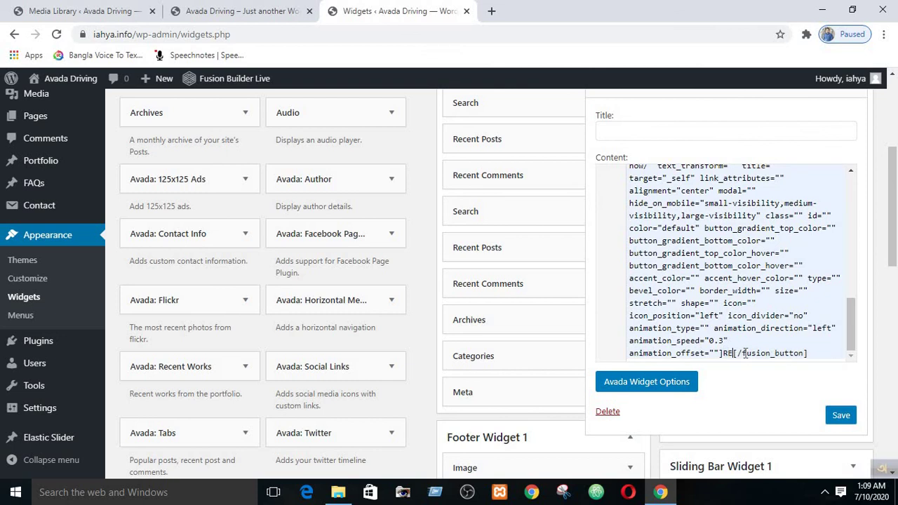
key("BackSpace")
key("BackSpace")
type("rg")
key("BackSpace")
key("BackSpace")
type("egister no")
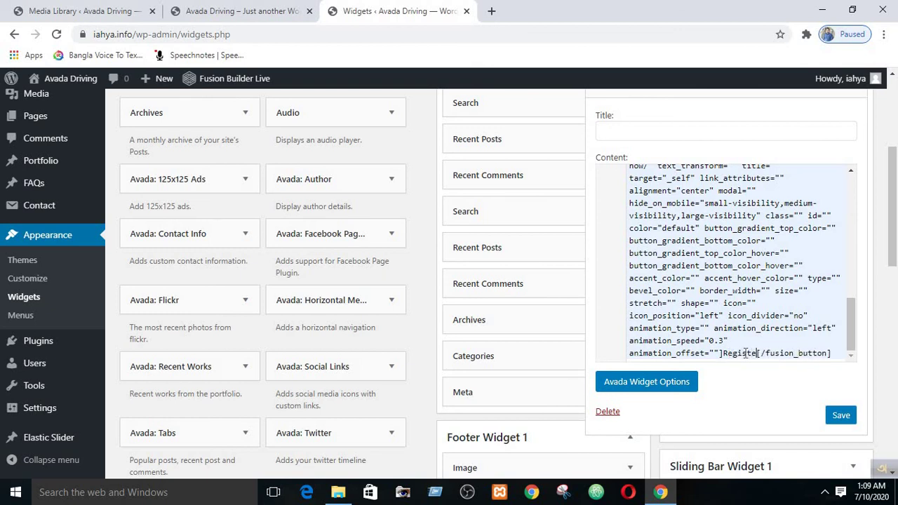
type("w")
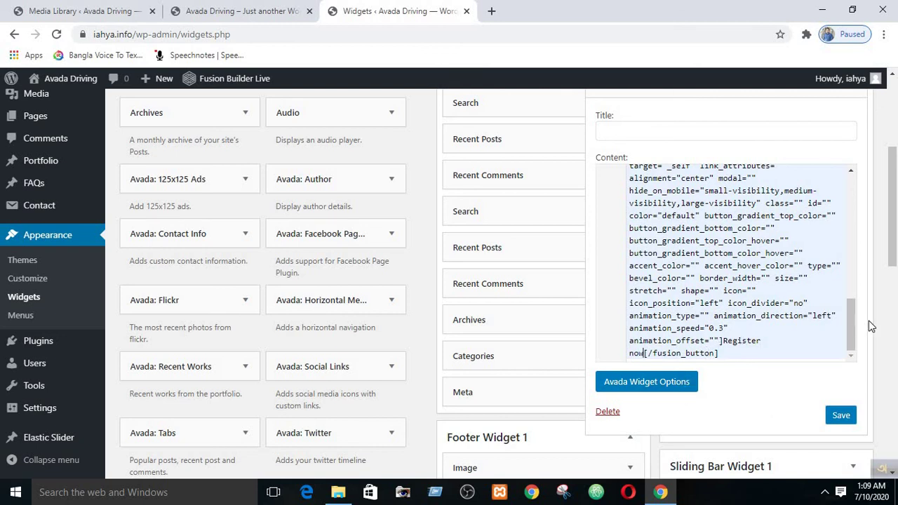
- Select the button's book-now link and copy the Book Now page's full address from the live site
left_click_drag(852, 324, 852, 310)
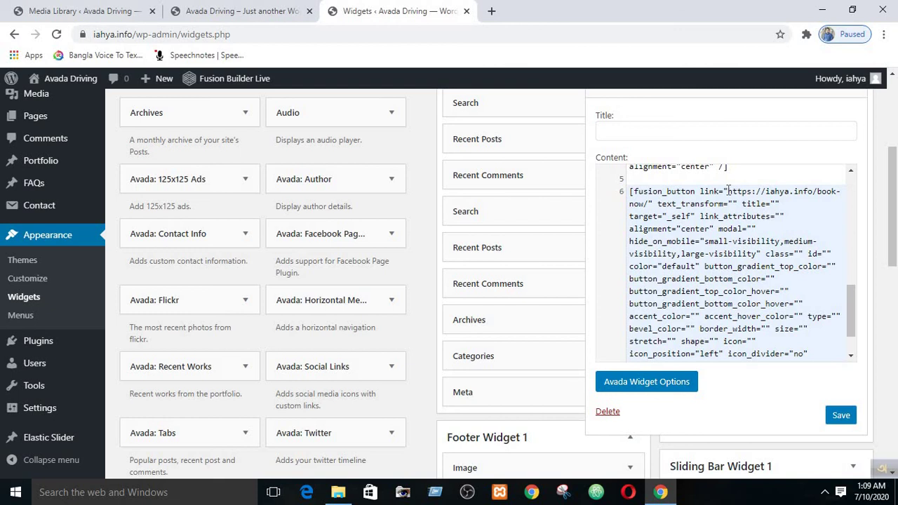
mouse_move(729, 191)
left_mouse_down()
mouse_move(738, 204)
mouse_move(720, 204)
mouse_move(731, 204)
left_mouse_up()
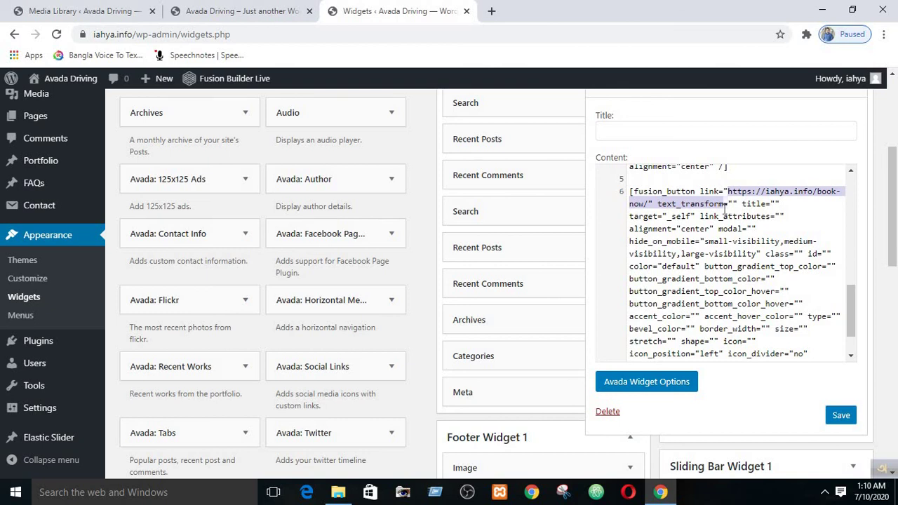
left_click(793, 194)
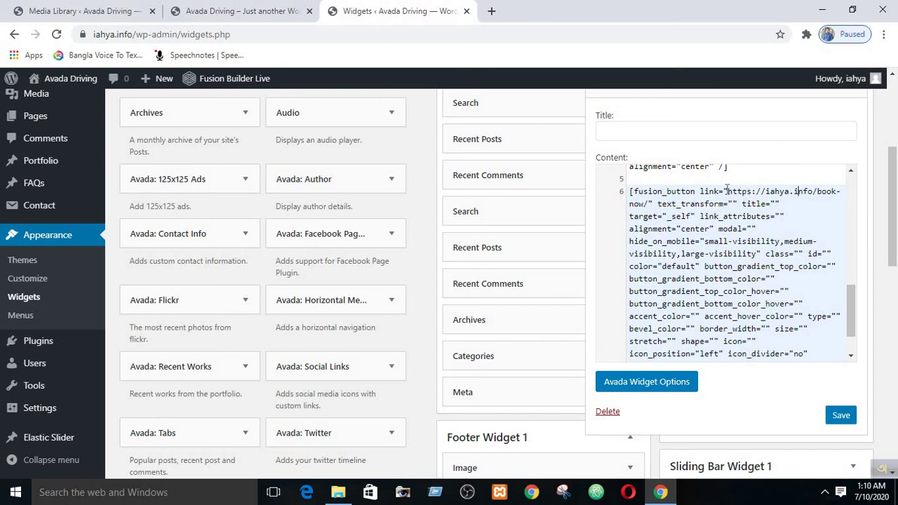
left_click_drag(726, 191, 648, 203)
left_click(242, 11)
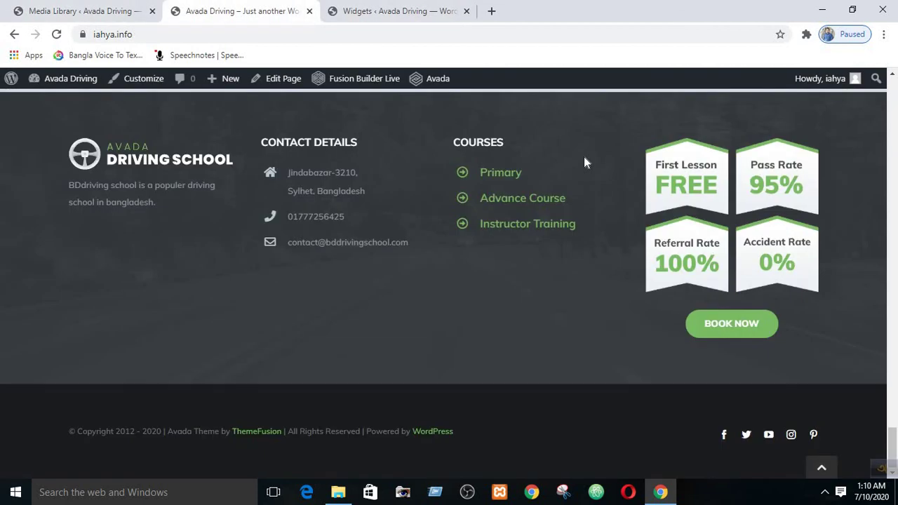
scroll(583, 157, "up", 15)
scroll(697, 194, "up", 5)
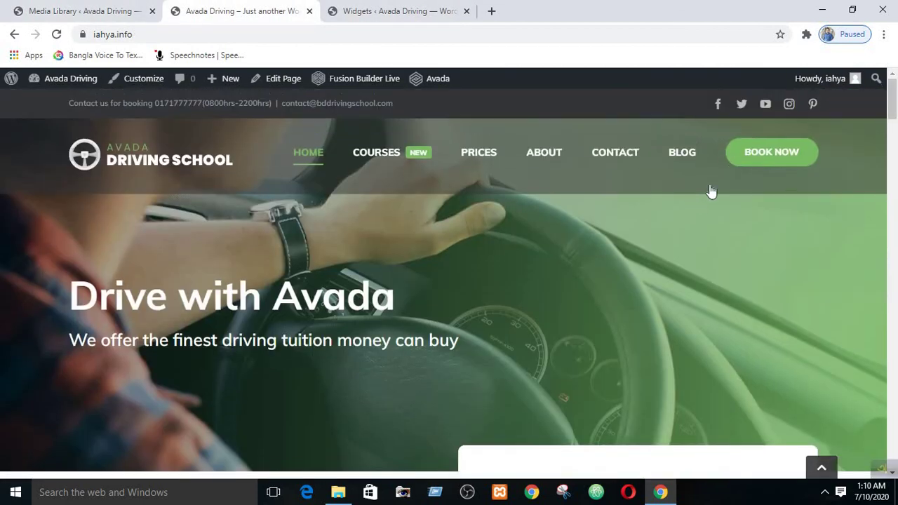
left_click(736, 158)
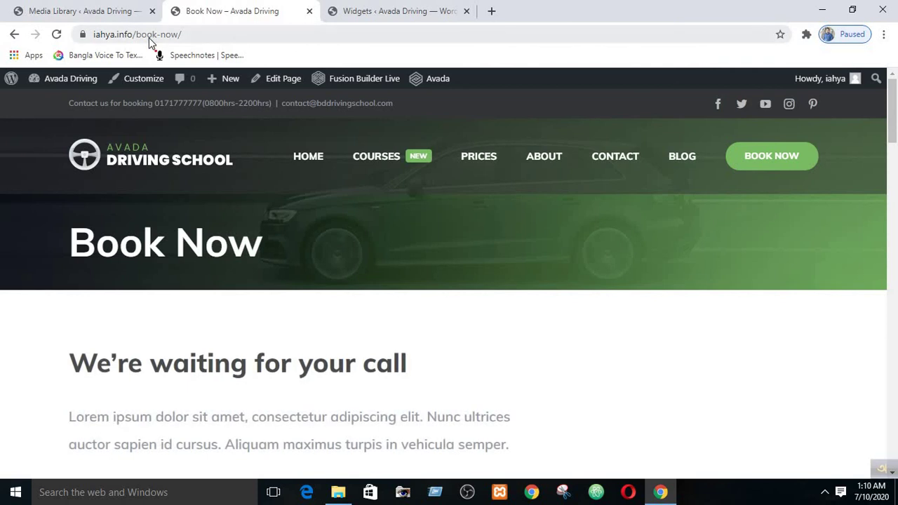
triple_click(149, 42)
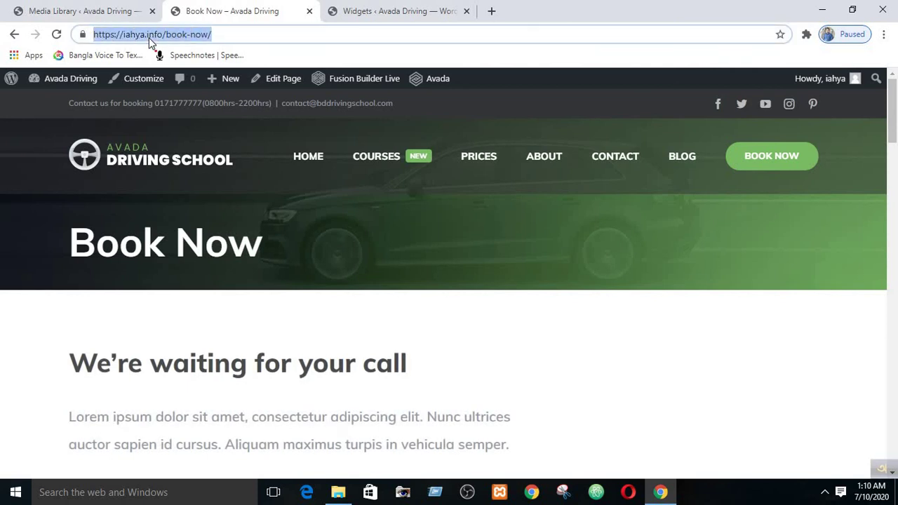
left_click(394, 7)
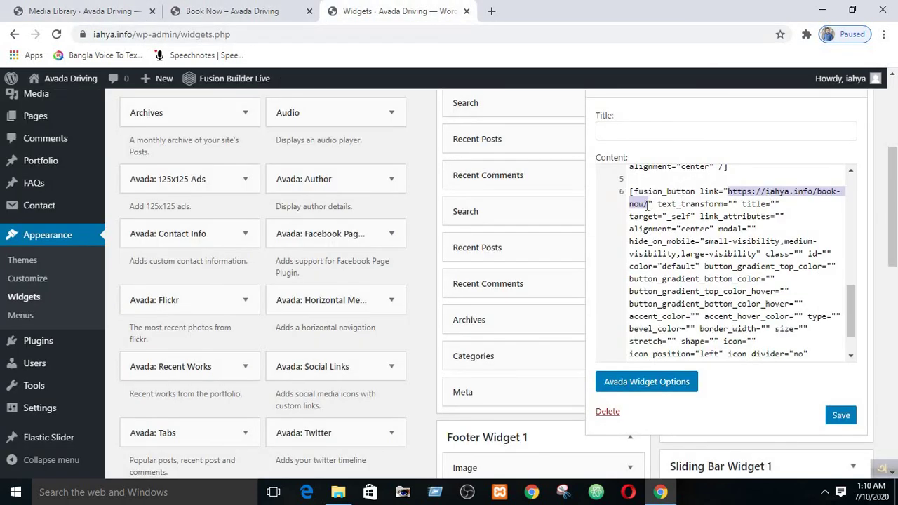
- Compare the Book Now page address against the link attribute in the fusion_button shortcode
left_click(218, 11)
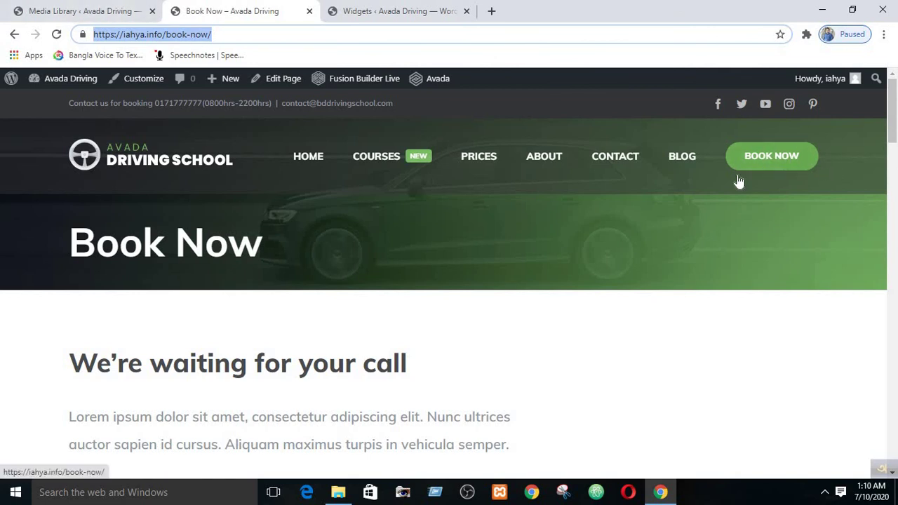
left_click(415, 10)
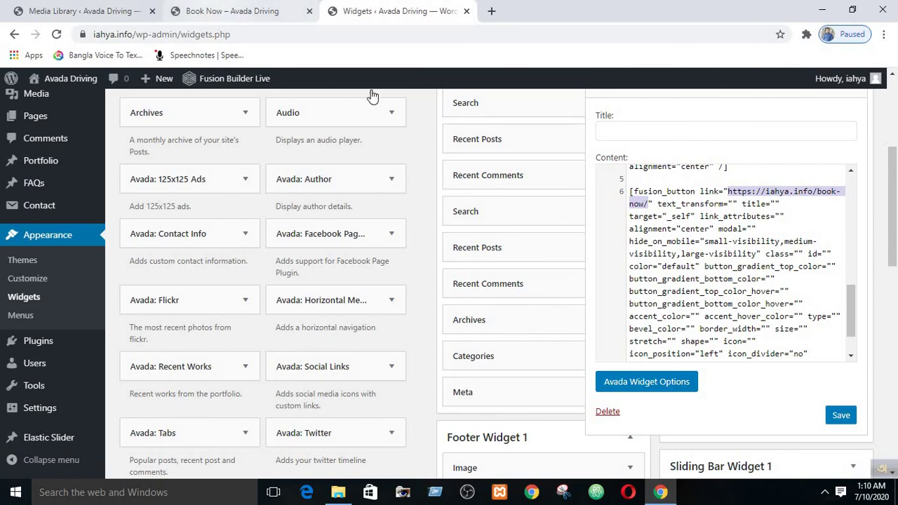
key("ctrl+shift+Tab")
scroll(750, 379, "down", 10)
scroll(750, 383, "down", 10)
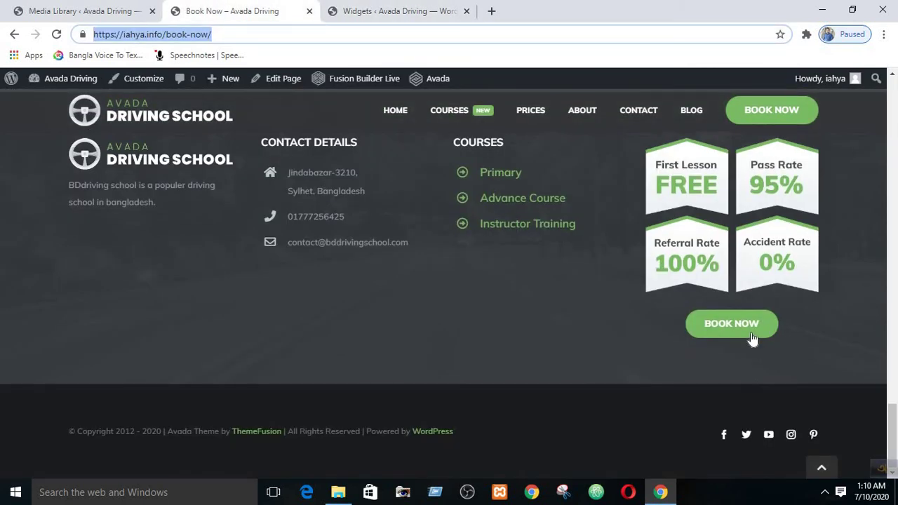
left_click(430, 14)
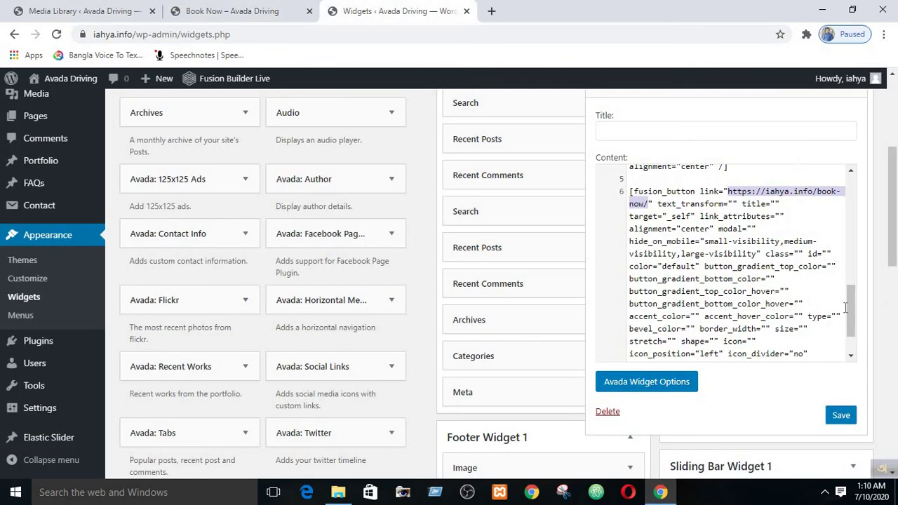
left_click_drag(850, 314, 849, 327)
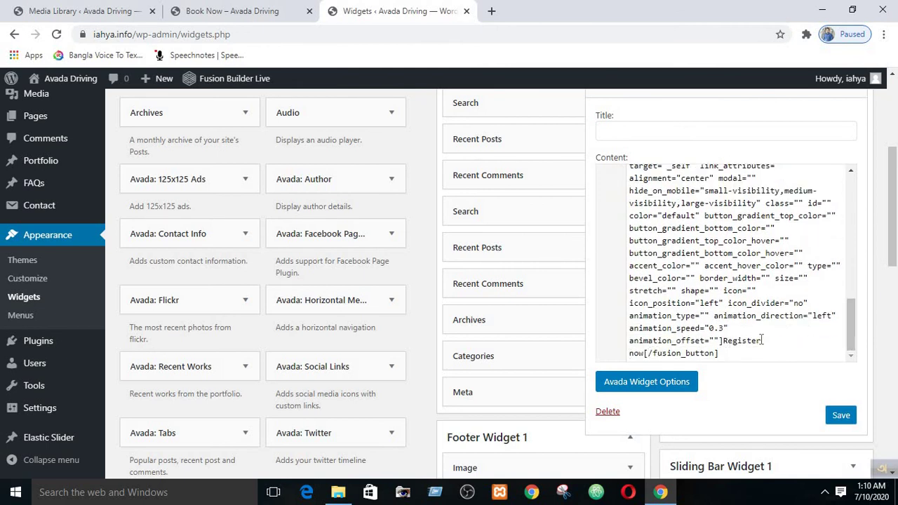
- Save the Custom HTML widget and check the home page footer for the Register Now button
left_click(840, 416)
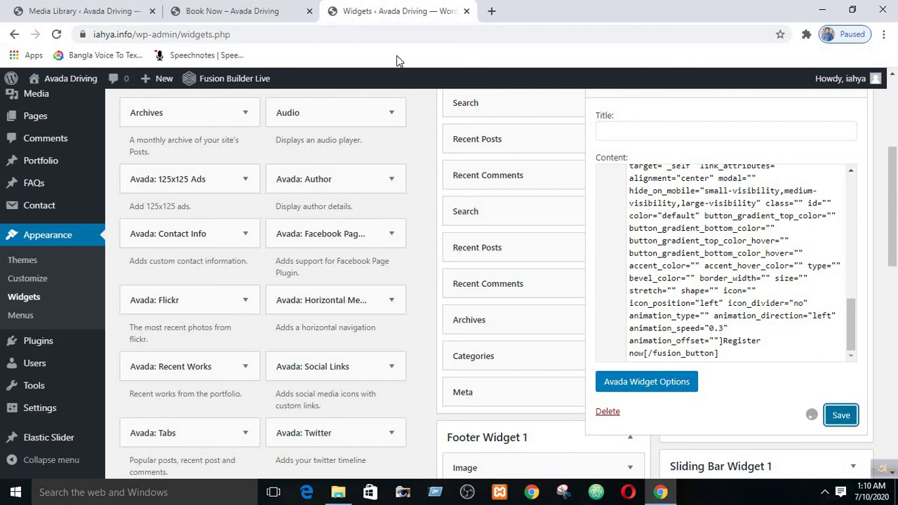
left_click(236, 22)
scroll(106, 182, "up", 10)
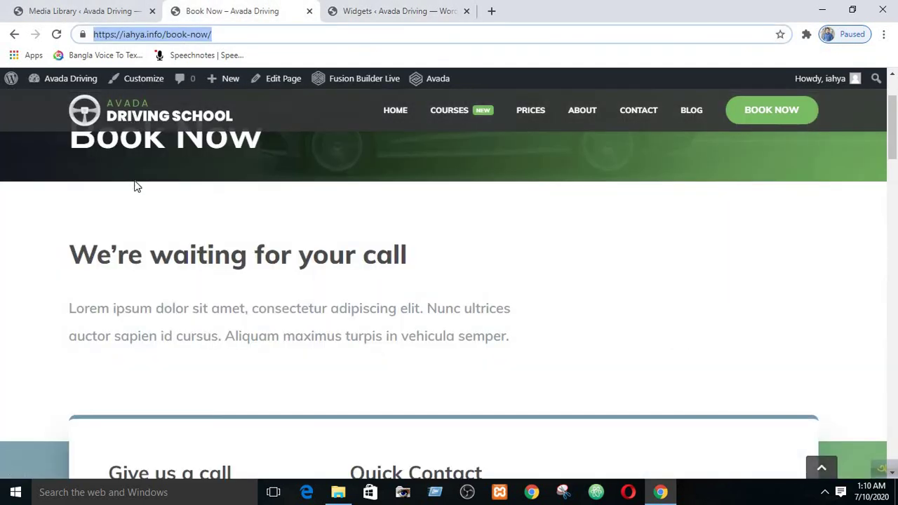
scroll(137, 187, "up", 3)
left_click(146, 166)
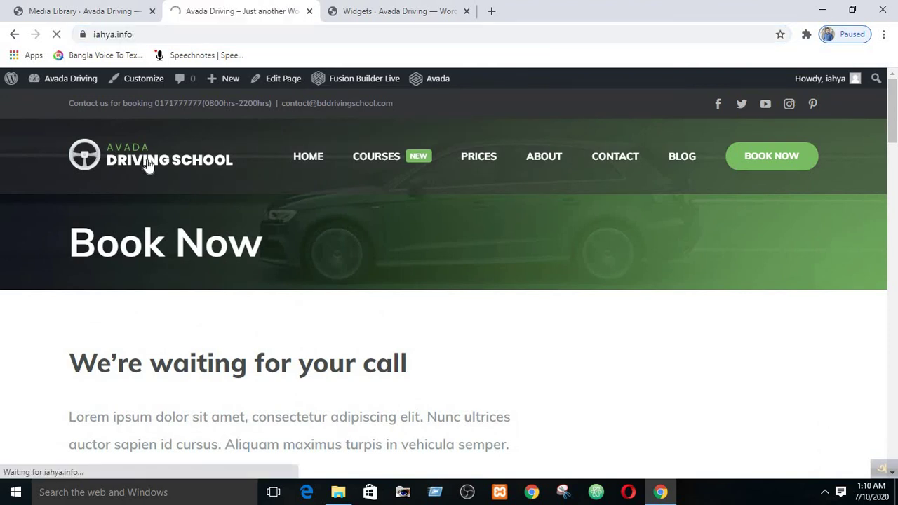
scroll(648, 337, "down", 20)
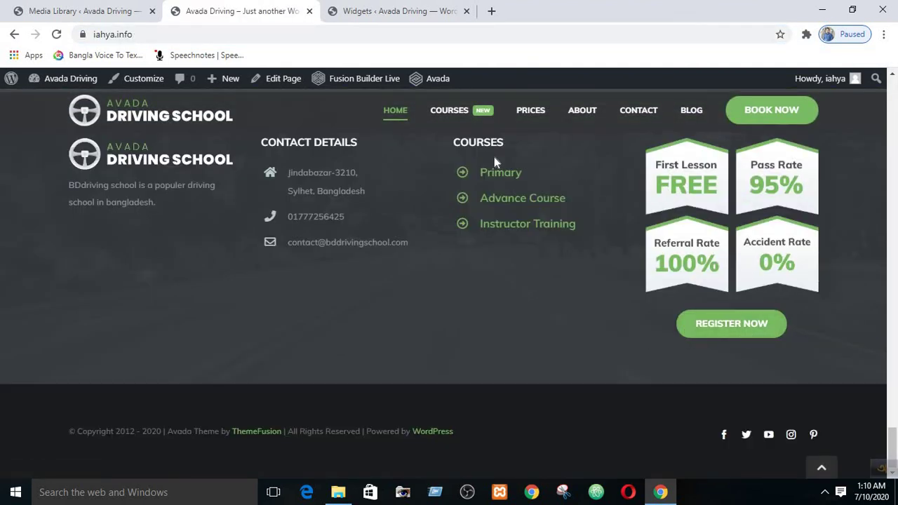
scroll(404, 282, "up", 3)
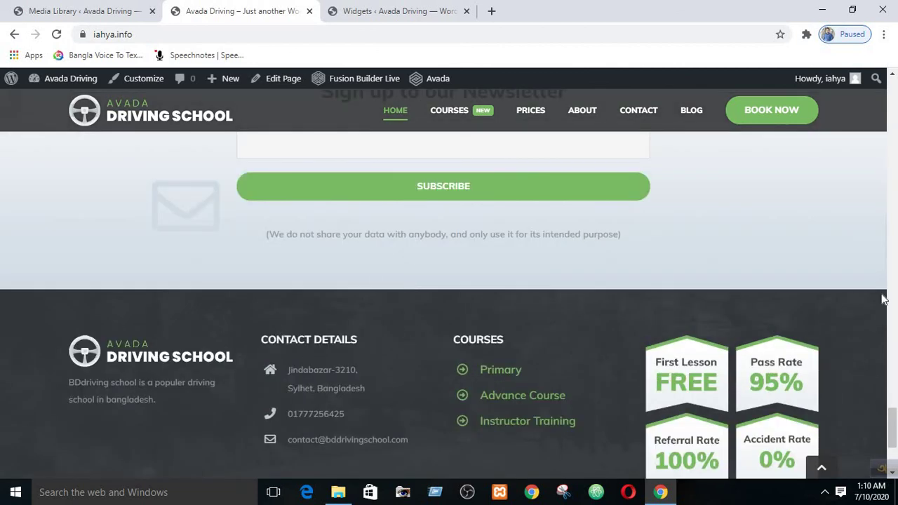
left_click_drag(893, 421, 894, 435)
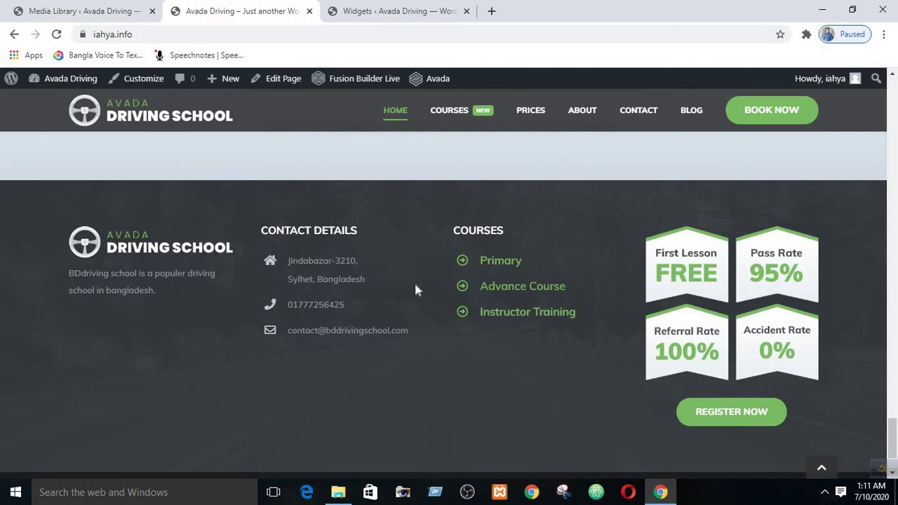
left_click(401, 8)
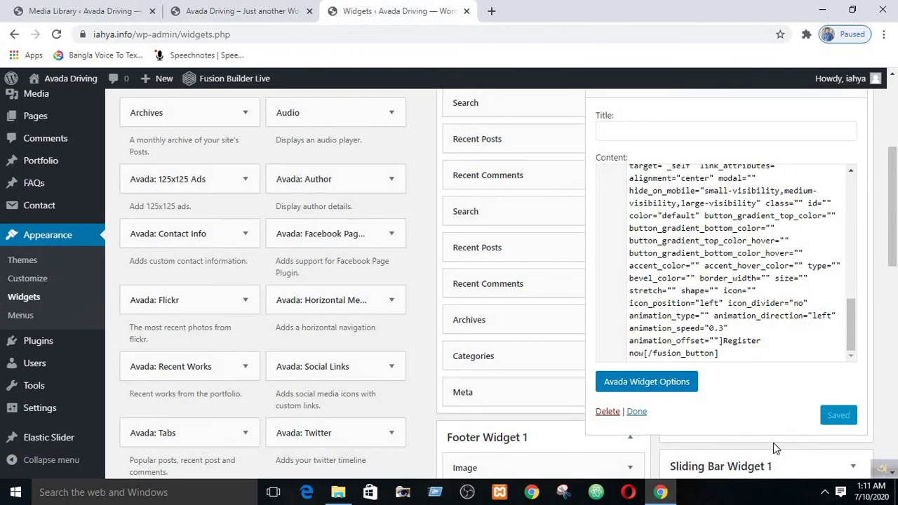
- Collapse the Custom HTML widget in Footer Widget 4 and scroll through the widget areas
scroll(786, 400, "up", 3)
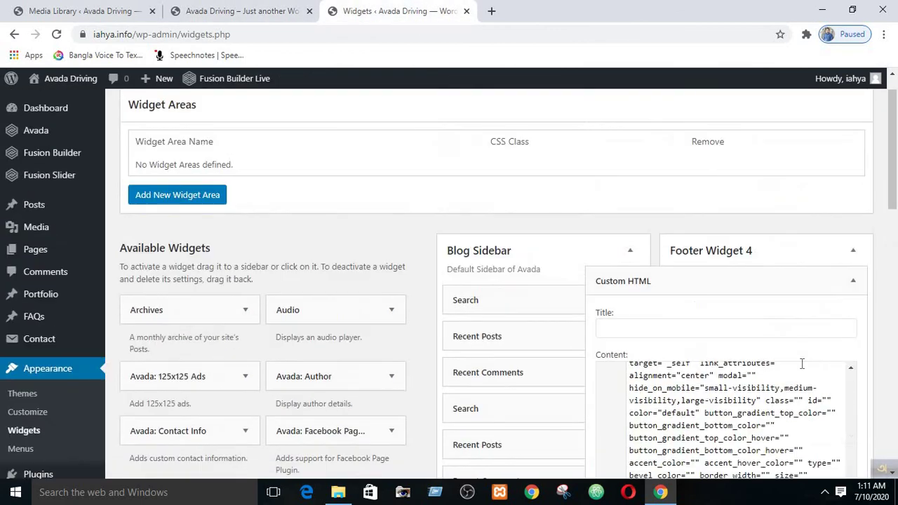
left_click(852, 282)
scroll(419, 300, "down", 3)
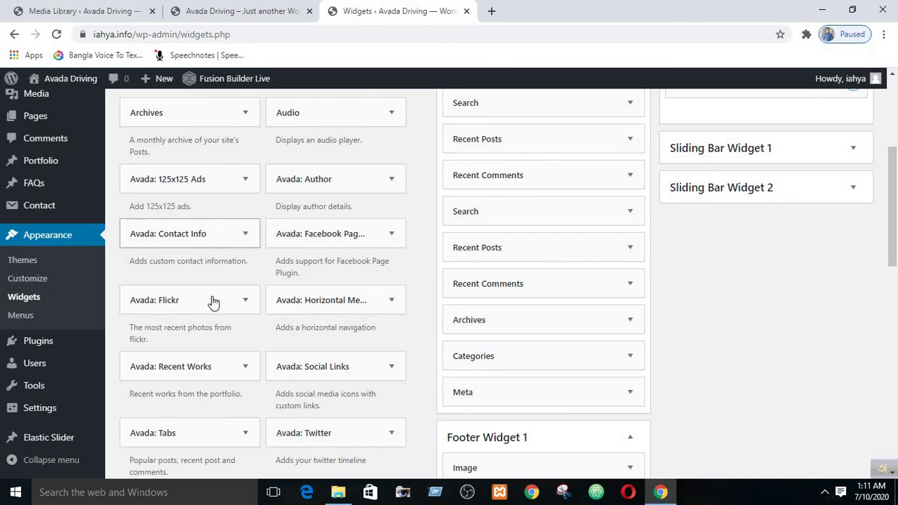
scroll(215, 377, "down", 1)
scroll(214, 377, "down", 3)
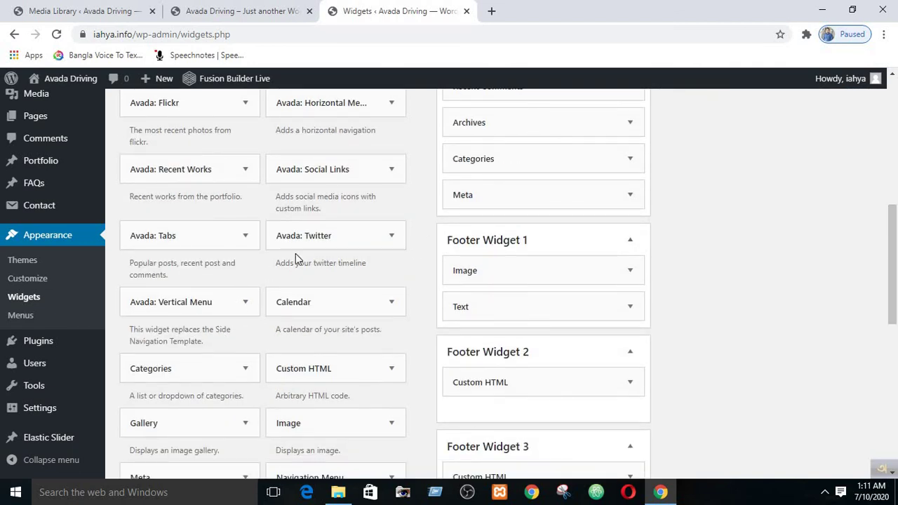
scroll(311, 331, "up", 7)
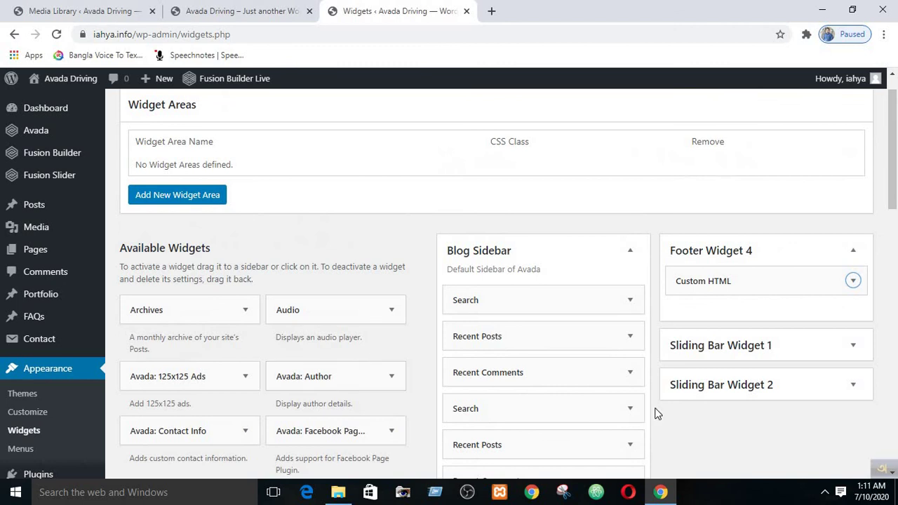
scroll(269, 365, "down", 10)
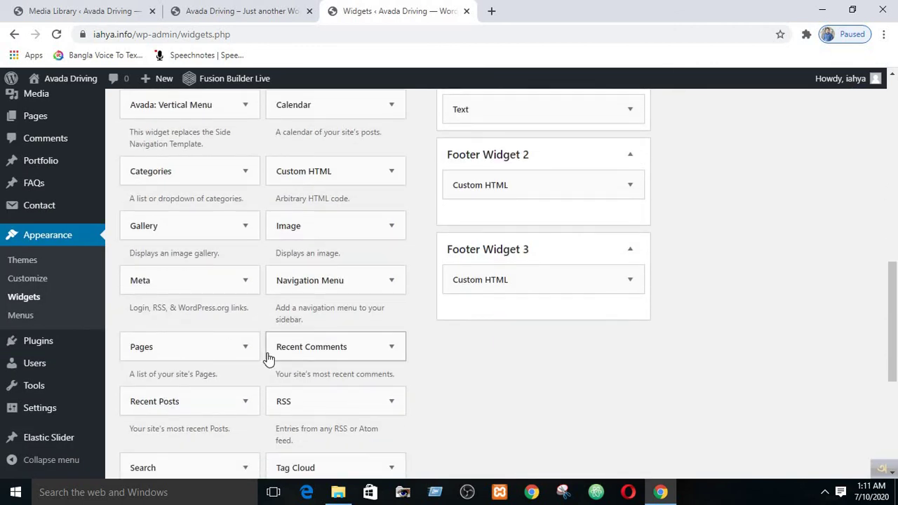
- Scroll the live home page down to the footer showing the Register Now button
left_click(271, 10)
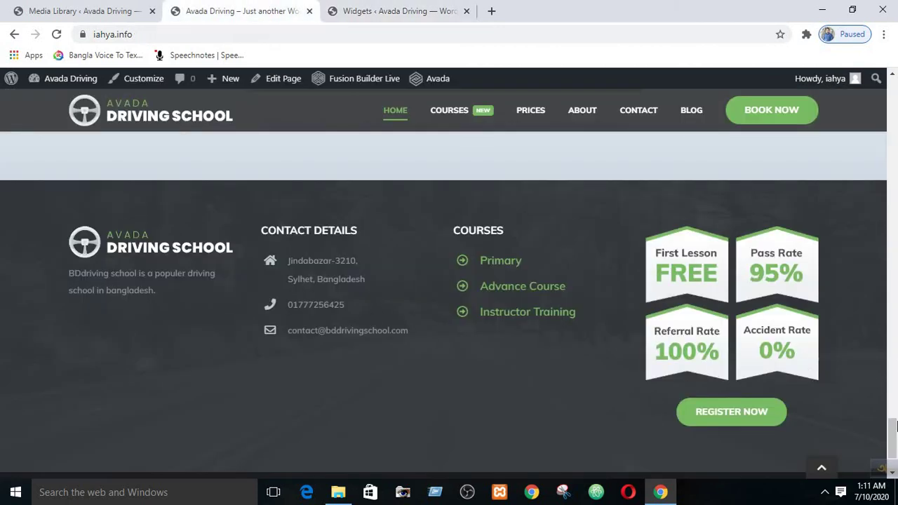
scroll(893, 425, "down", 2)
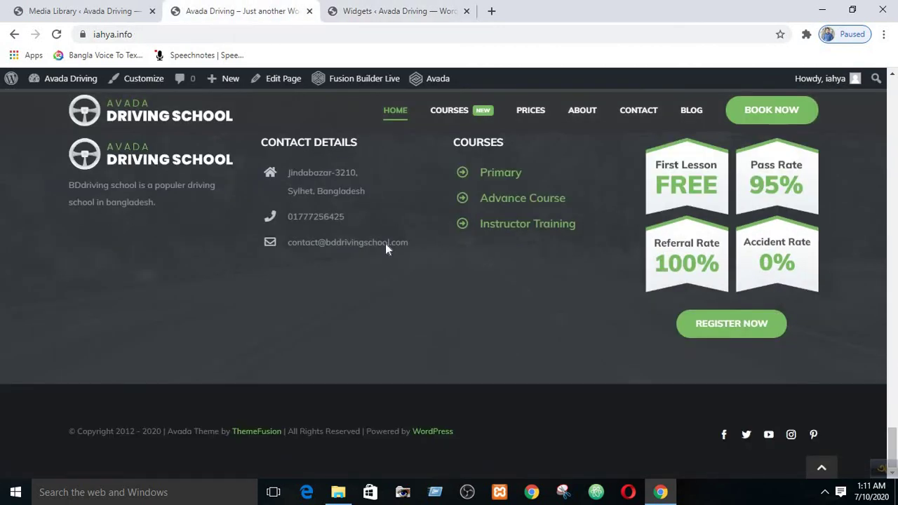
scroll(527, 339, "up", 3)
scroll(633, 339, "down", 3)
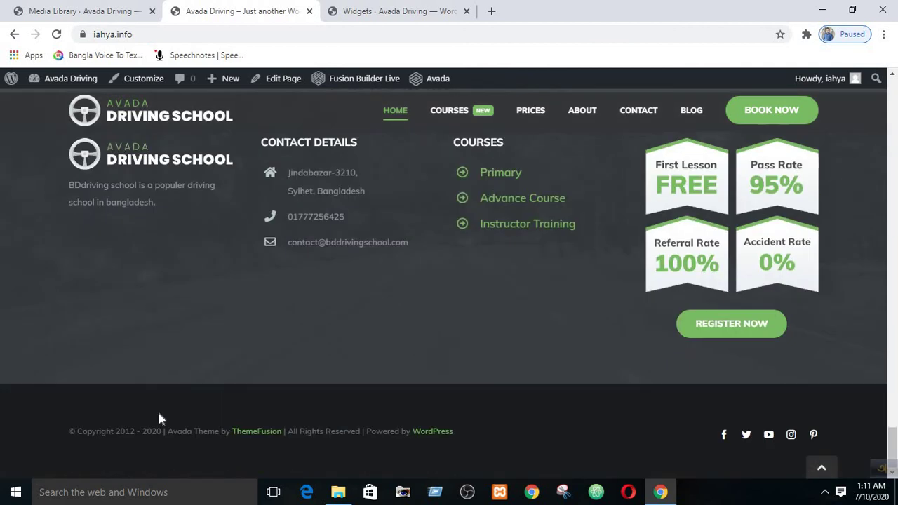